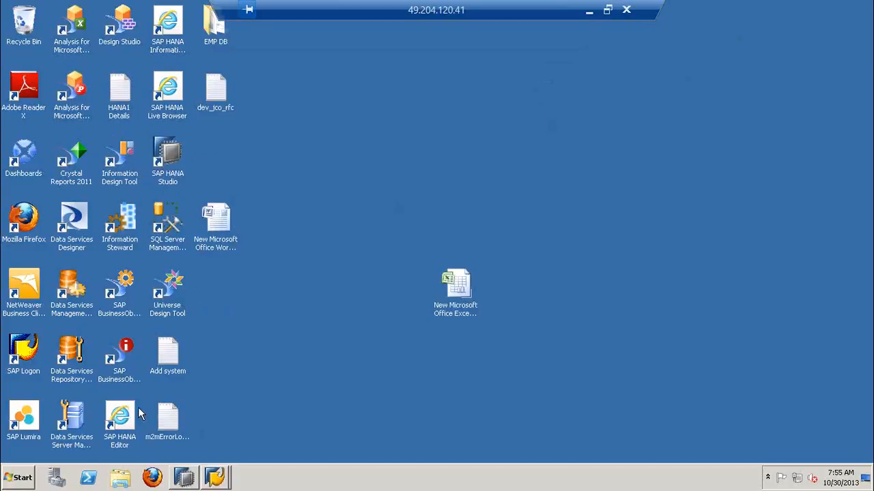
# Launch Data Services Designer from the SAP BusinessObjects Data Services 4.1 program group
pyautogui.click(22, 478)
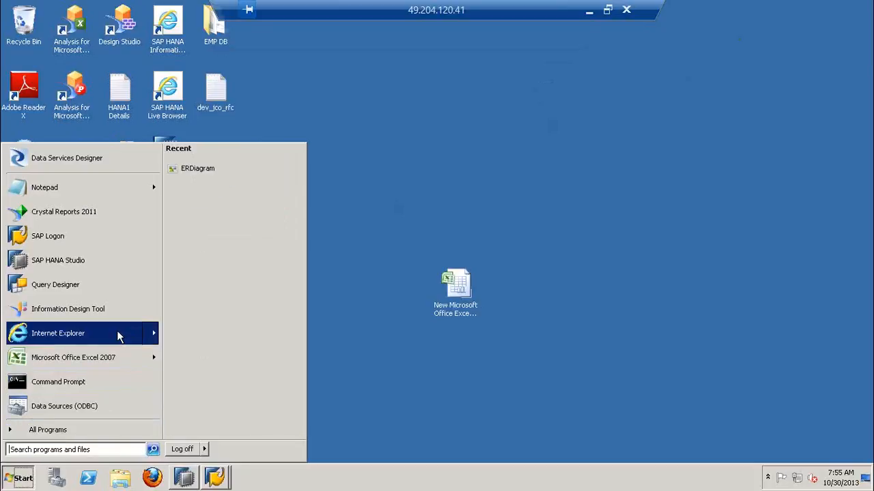
pyautogui.click(69, 430)
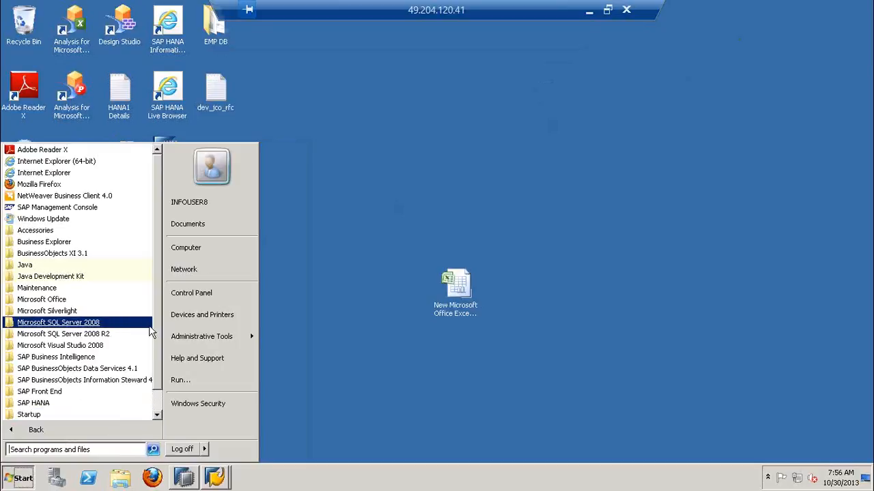
pyautogui.scroll(-1, 147, 338)
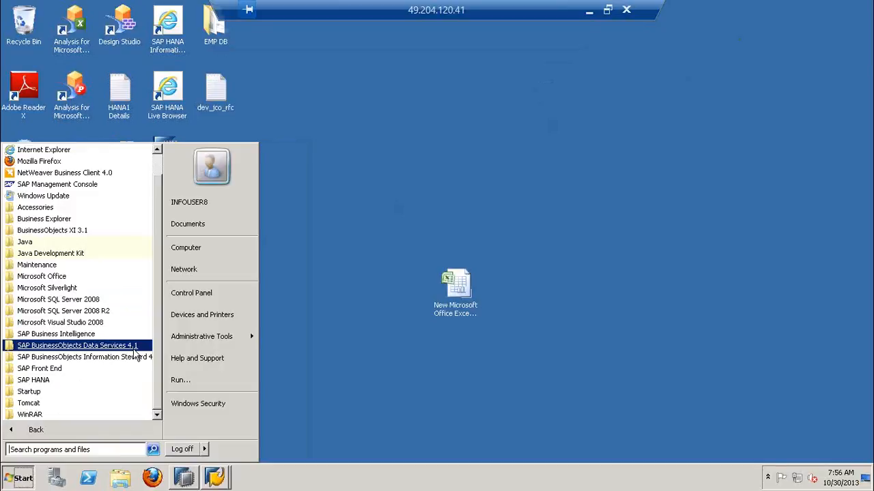
pyautogui.click(135, 348)
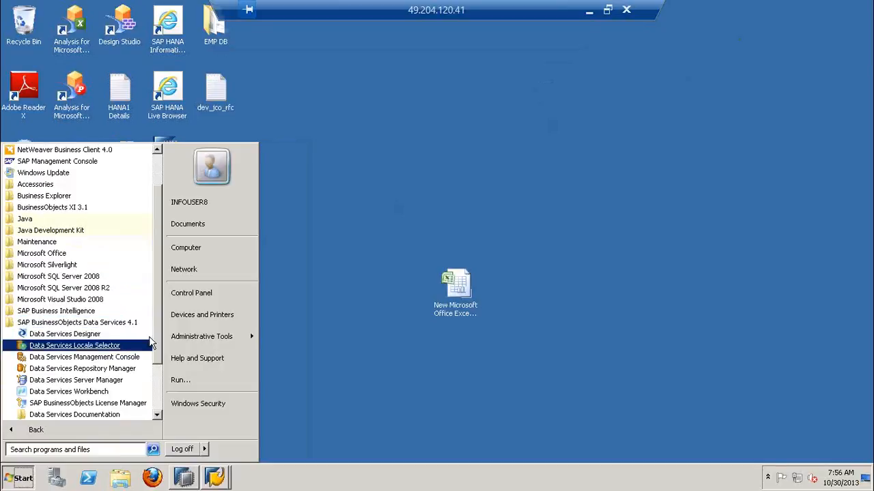
pyautogui.scroll(-2, 156, 369)
pyautogui.scroll(-1, 156, 368)
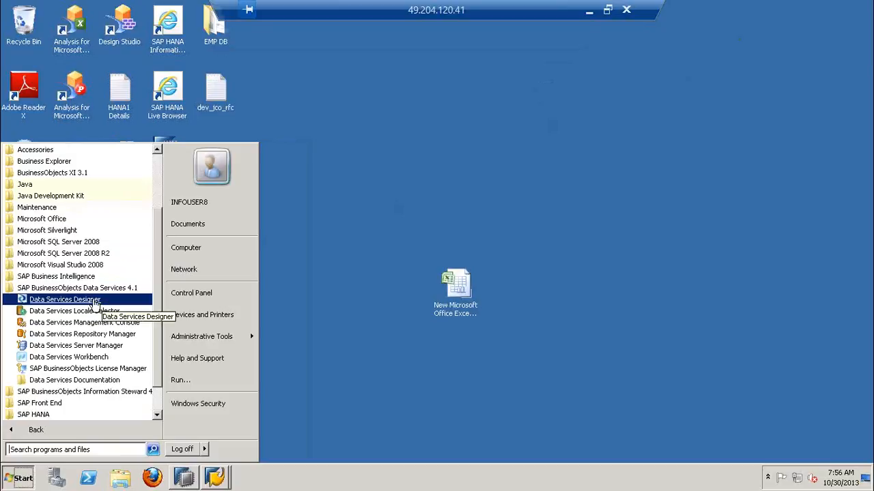
pyautogui.click(99, 301)
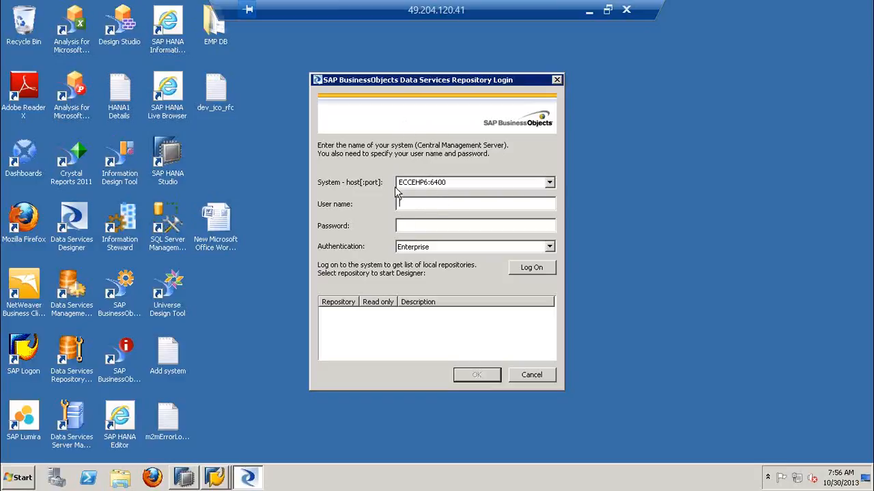
# Try to log on to the HANA repository with user name HANA and the account password, then abandon the login at Reset Users
pyautogui.write('HANA••••••••')
pyautogui.click(539, 268)
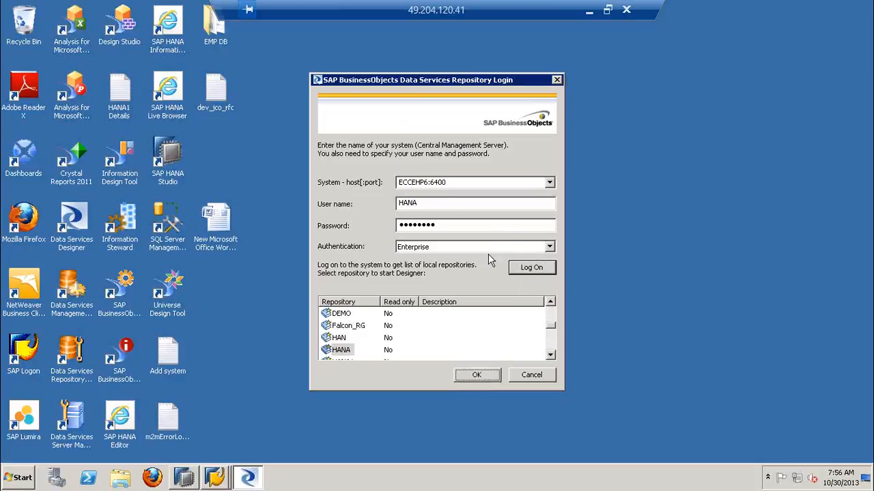
pyautogui.click(340, 350)
pyautogui.click(477, 376)
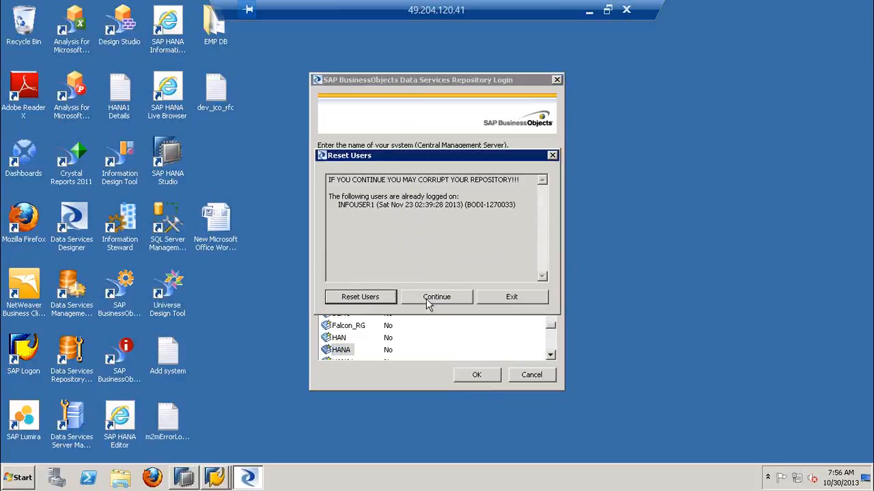
pyautogui.click(550, 154)
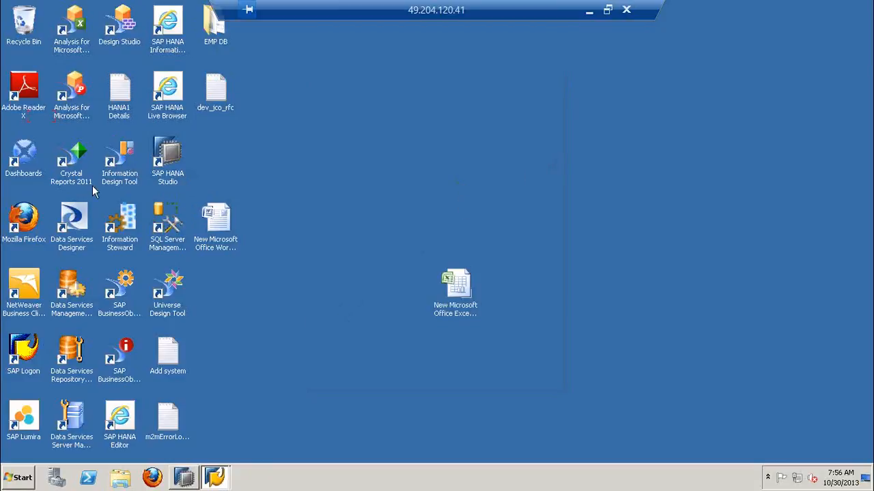
# Start Data Services Designer from the desktop and log on to system ECCEHP6:6400 with user name HANA and the account password
pyautogui.doubleClick(76, 215)
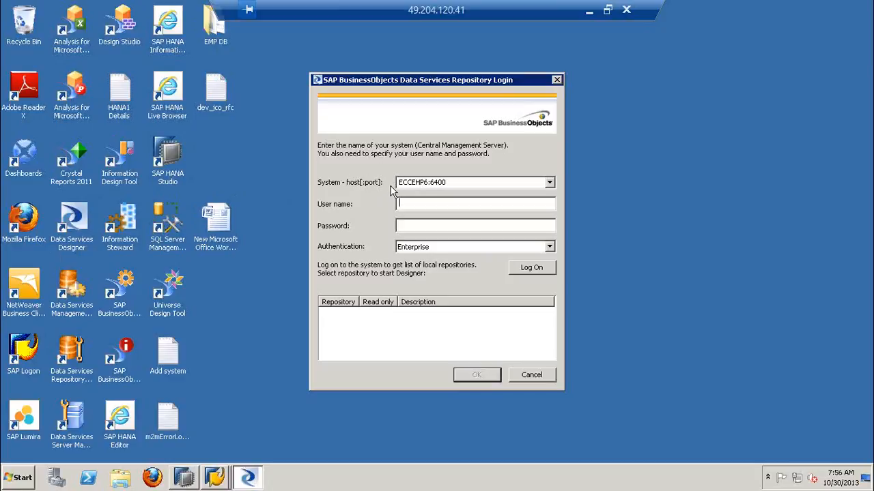
pyautogui.doubleClick(447, 181)
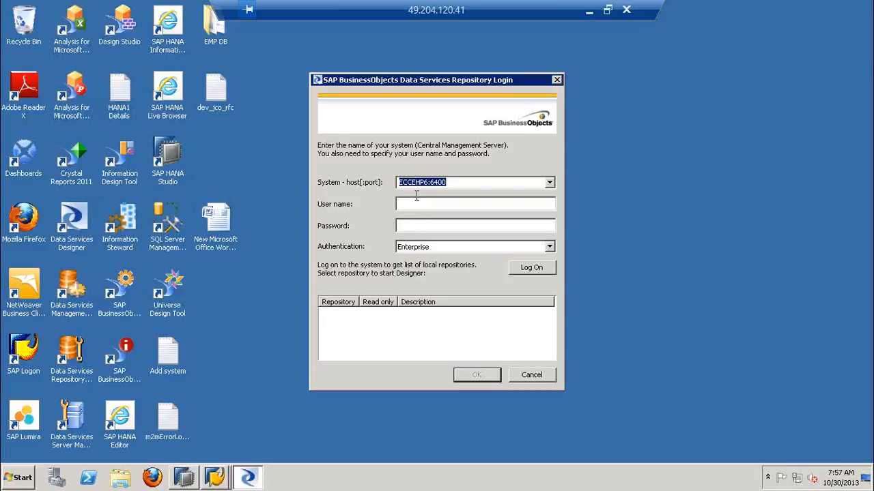
pyautogui.click(419, 202)
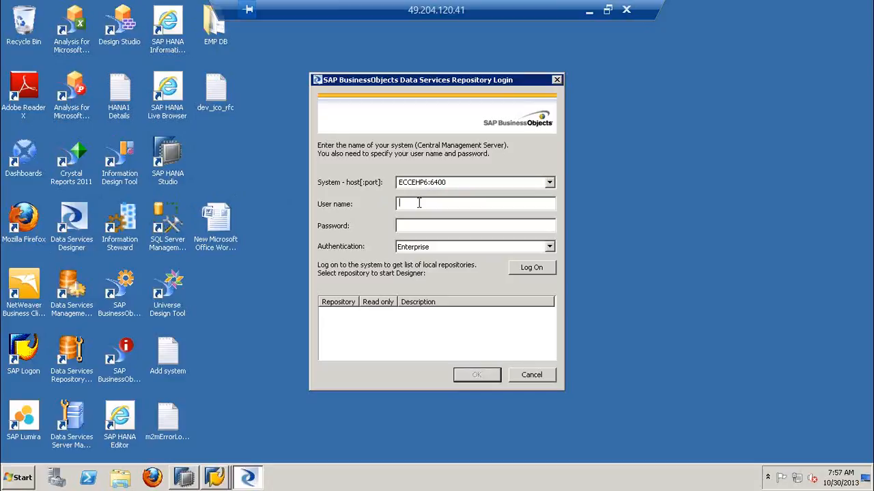
pyautogui.write('HANA*********')
pyautogui.click(526, 270)
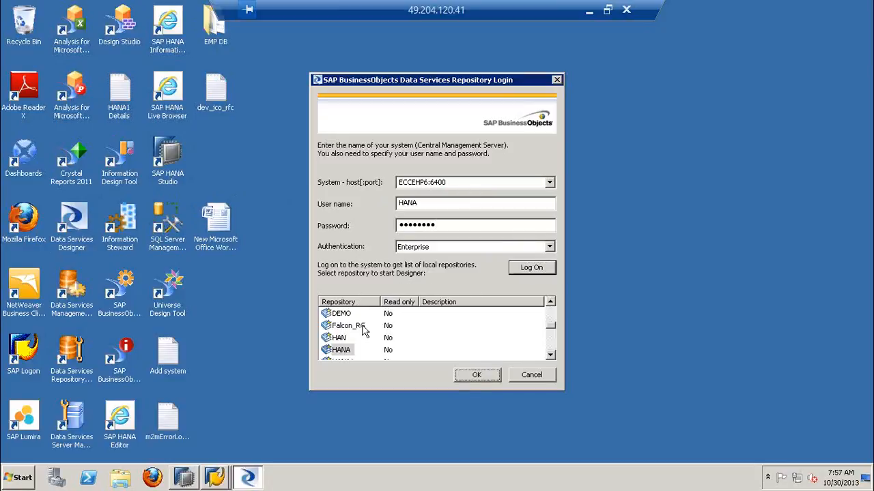
# Open the HANA repository, continuing without resetting the logged-on users, and widen the Project Area and Local Object Library
pyautogui.click(342, 350)
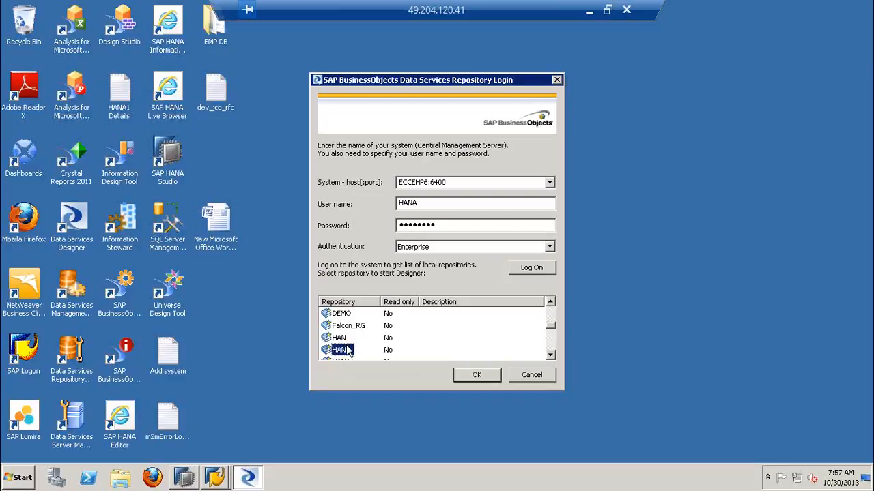
pyautogui.click(457, 379)
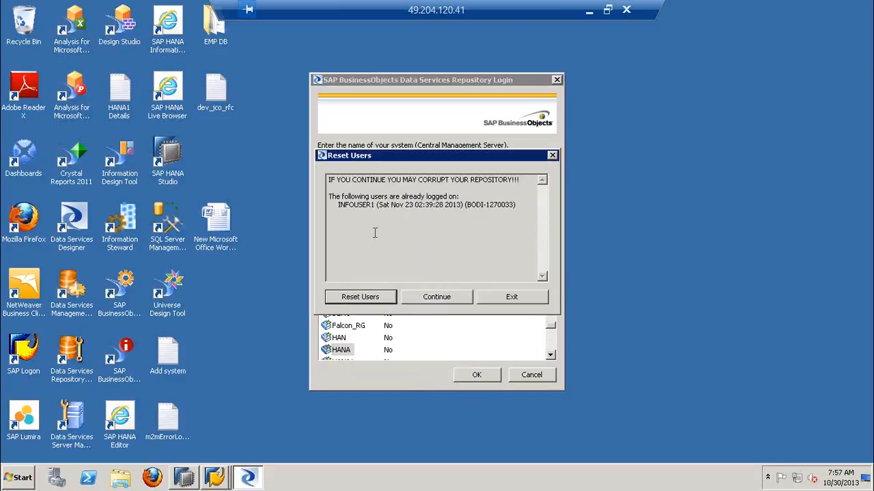
pyautogui.click(432, 298)
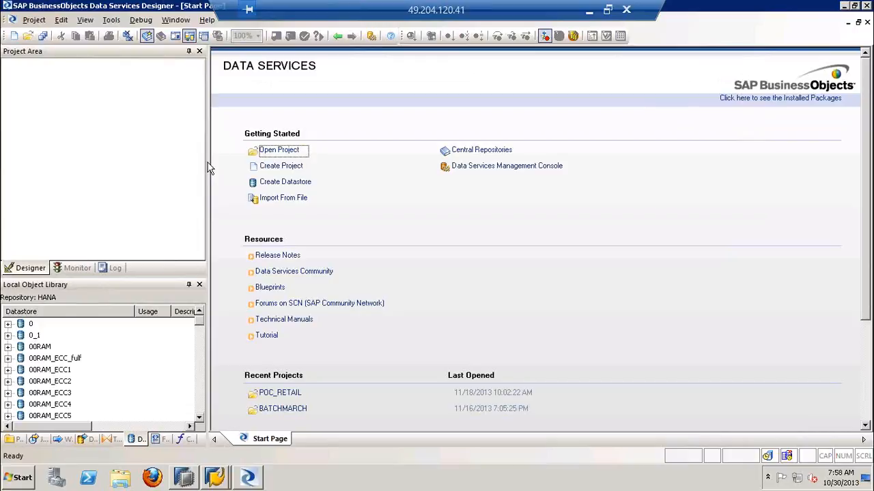
pyautogui.moveTo(208, 167); pyautogui.dragTo(296, 167)
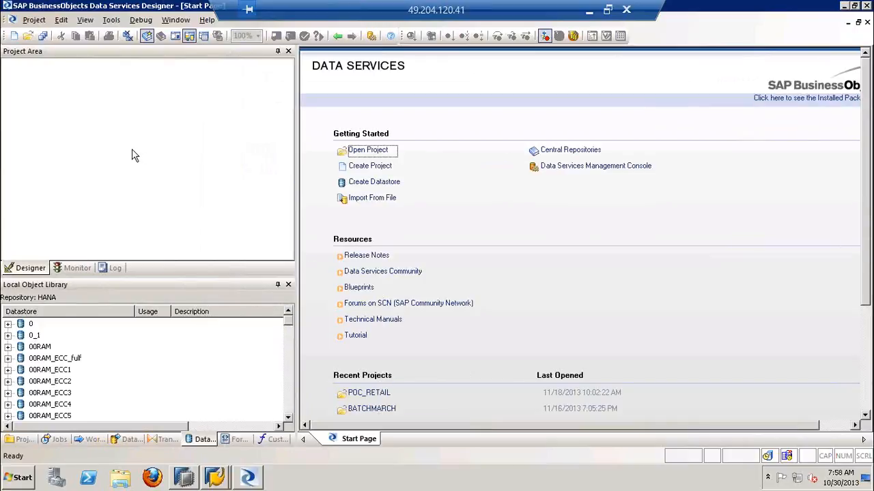
pyautogui.click(133, 149)
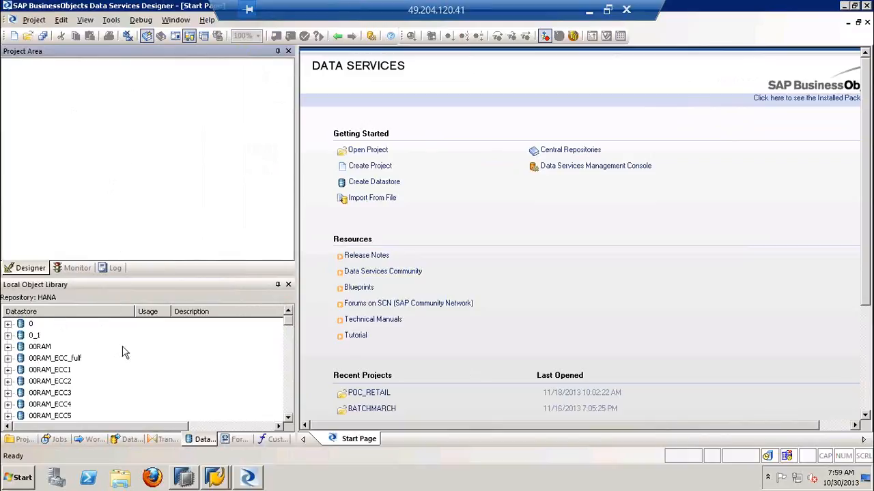
# Examine each Local Object Library category in order: projects, jobs, work flows, data flows, transforms, datastores, formats and custom functions
pyautogui.click(22, 439)
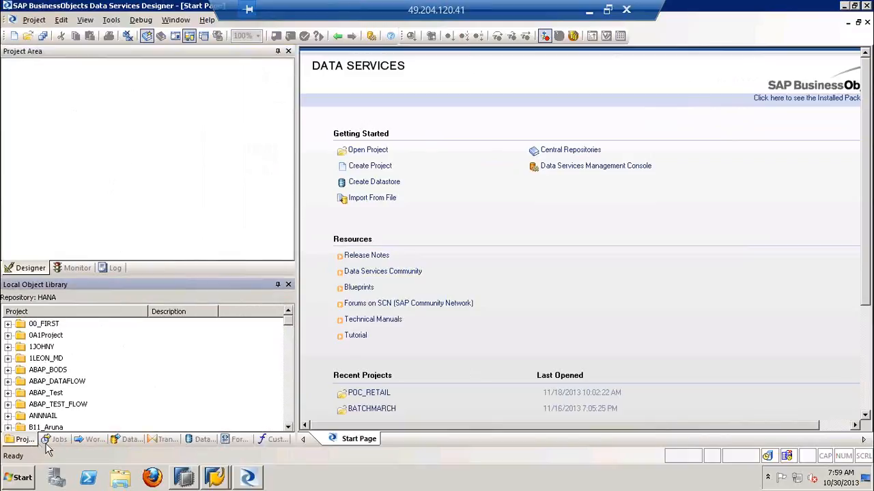
pyautogui.click(57, 441)
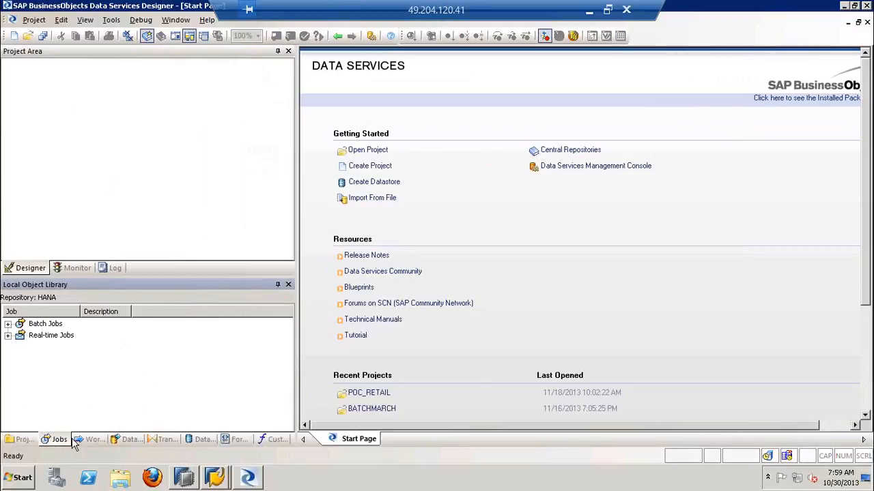
pyautogui.click(94, 440)
pyautogui.click(125, 443)
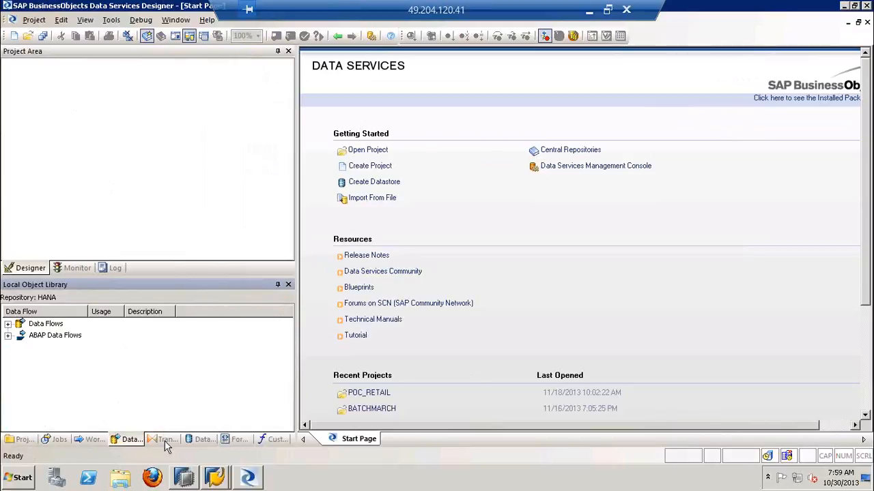
pyautogui.click(165, 441)
pyautogui.click(202, 441)
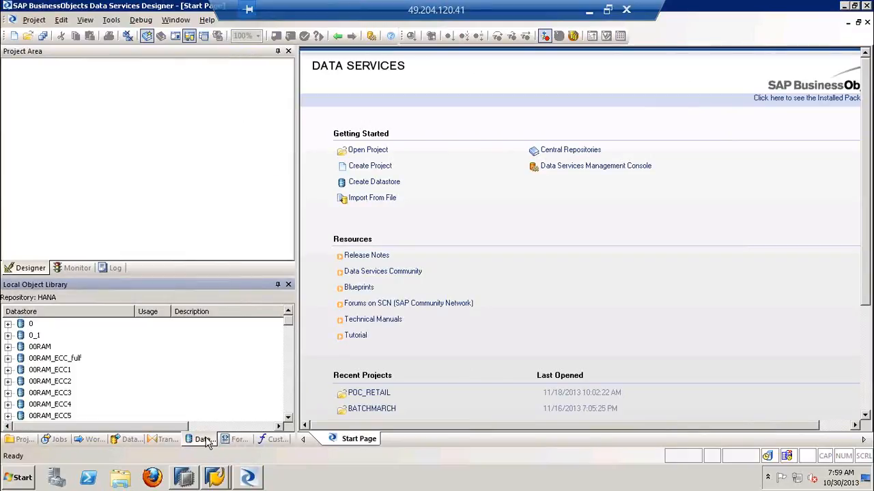
pyautogui.click(235, 441)
pyautogui.click(266, 443)
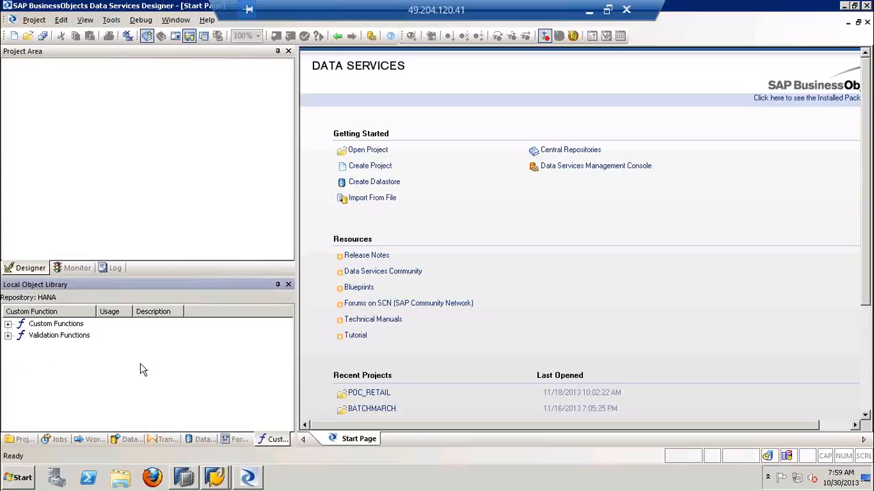
# Go through the Local Object Library categories again in both directions, from projects to custom functions, finishing on the datastores
pyautogui.click(23, 440)
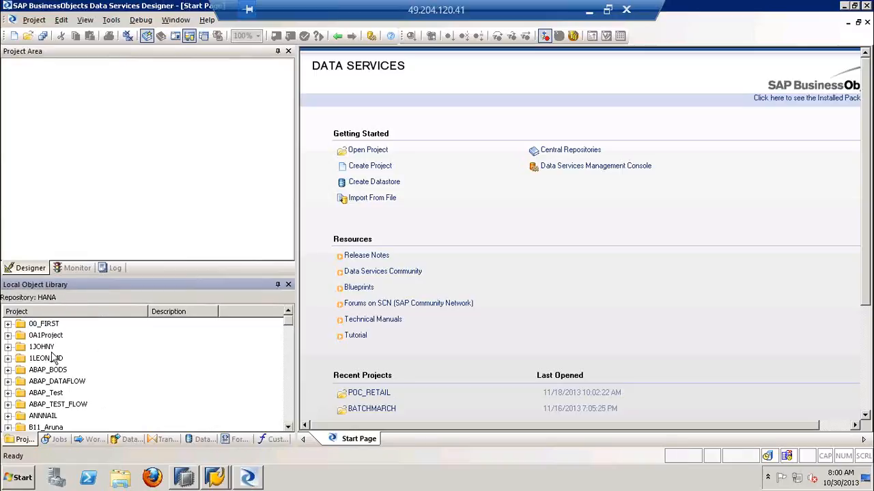
pyautogui.click(55, 439)
pyautogui.click(85, 439)
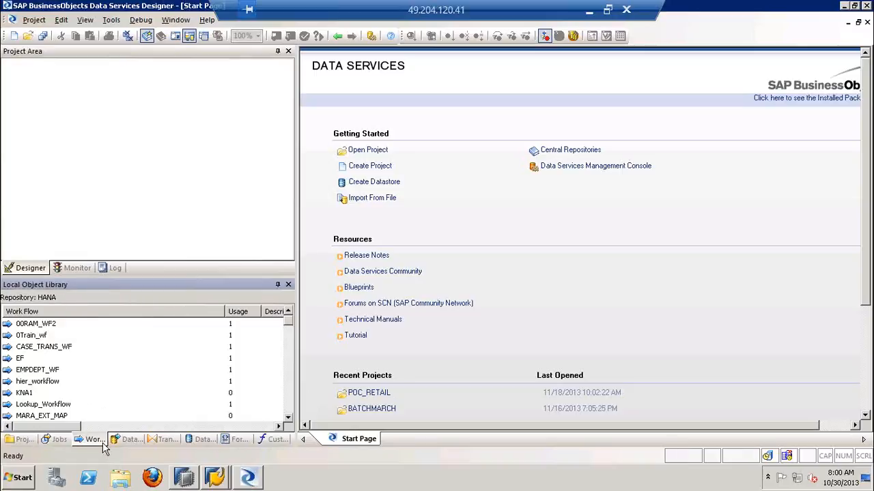
pyautogui.click(125, 441)
pyautogui.click(164, 440)
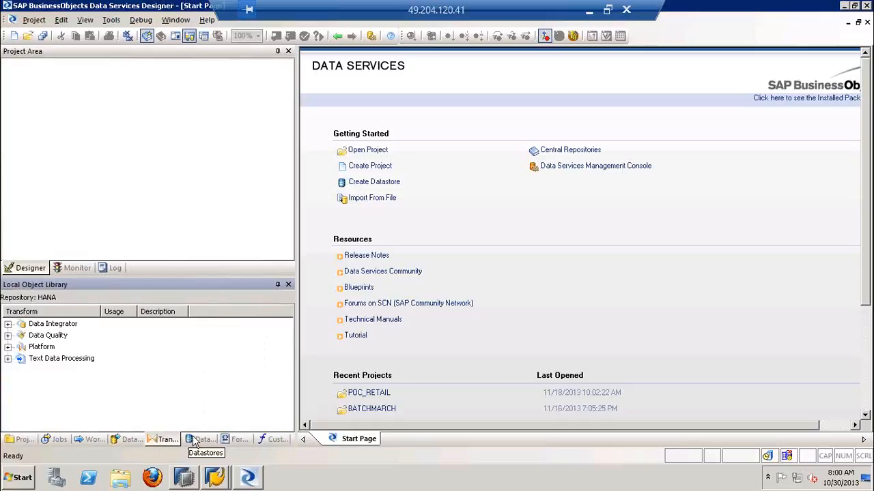
pyautogui.click(202, 439)
pyautogui.click(238, 440)
pyautogui.click(273, 440)
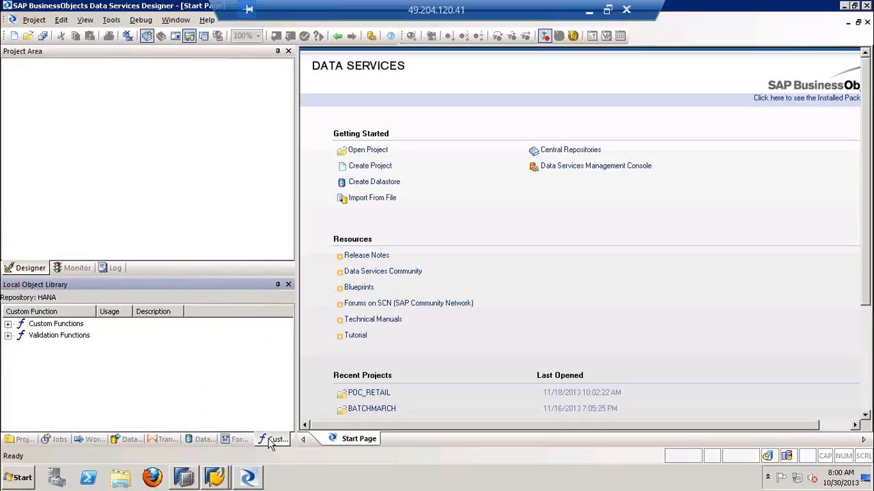
pyautogui.click(228, 440)
pyautogui.click(202, 439)
pyautogui.click(163, 440)
pyautogui.click(129, 439)
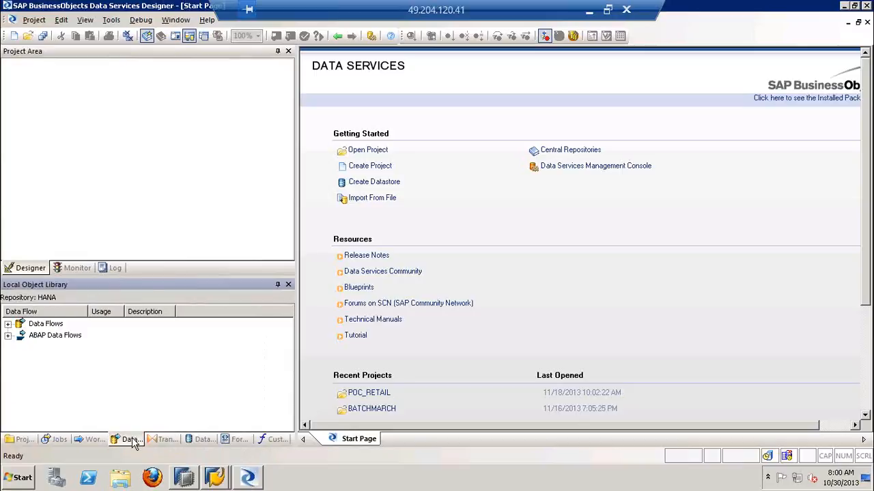
pyautogui.click(12, 443)
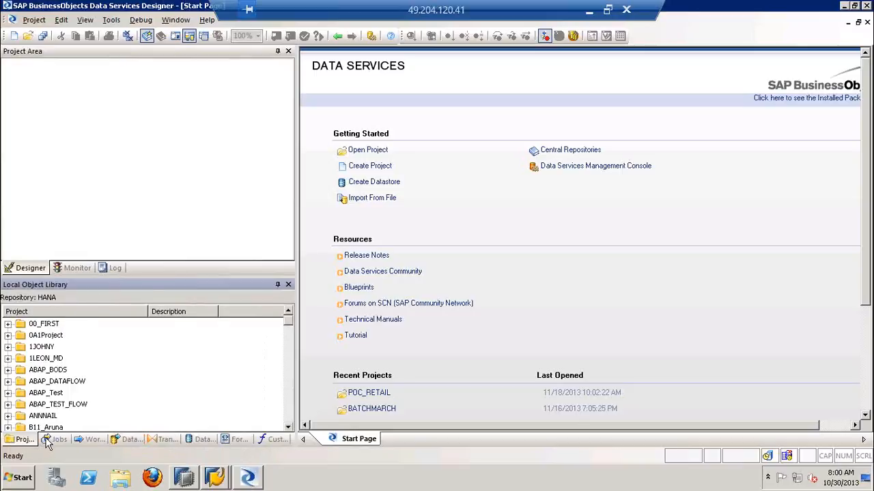
pyautogui.click(49, 440)
pyautogui.click(92, 440)
pyautogui.click(126, 440)
pyautogui.click(165, 441)
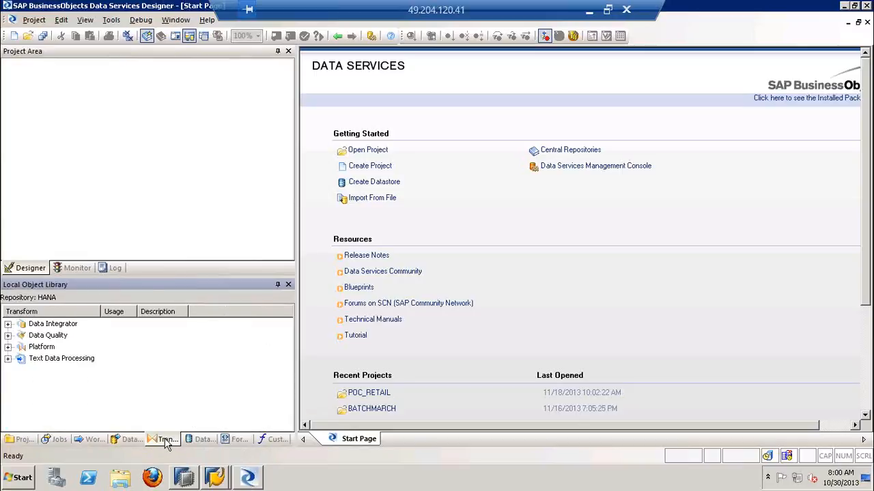
pyautogui.click(200, 441)
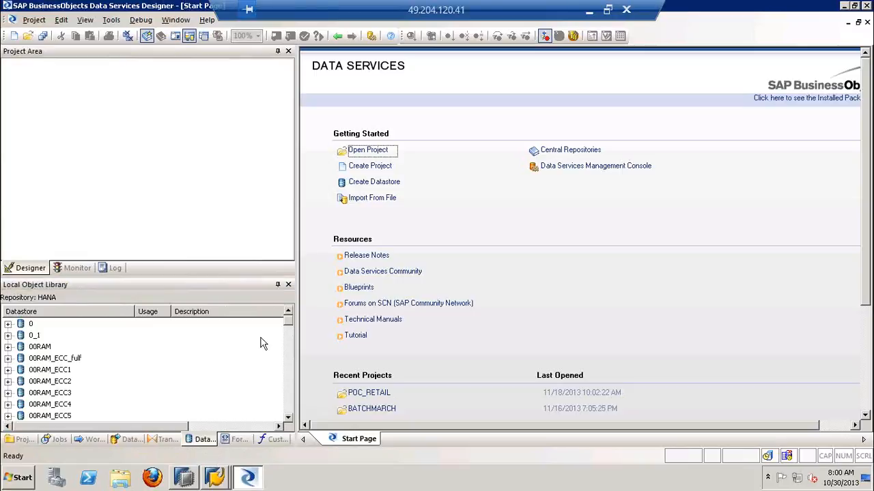
# Switch to the PowerPoint deck and review the "Create Data Store for Source System" item and the source-side DS box in the BODS diagram
pyautogui.click(589, 10)
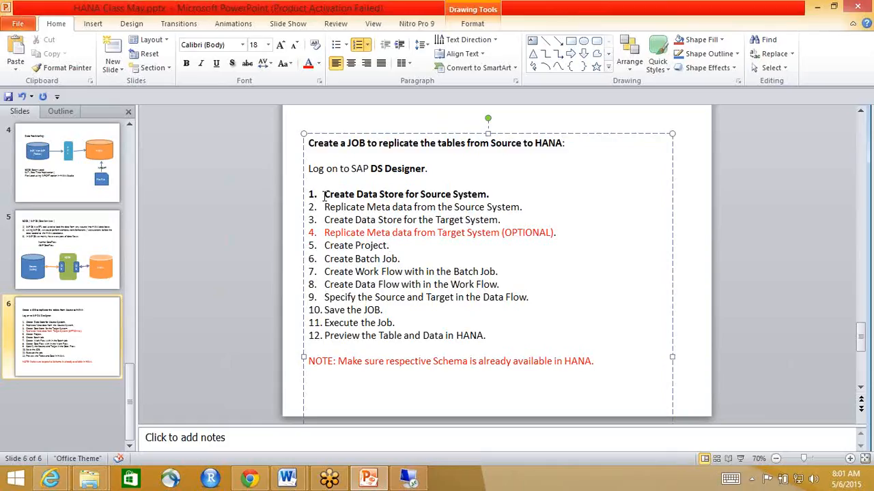
pyautogui.moveTo(325, 194); pyautogui.dragTo(487, 194)
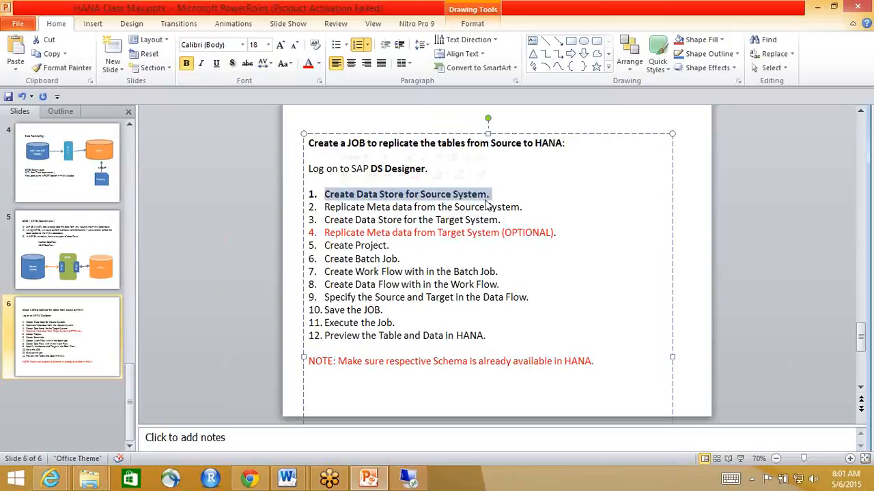
pyautogui.click(68, 250)
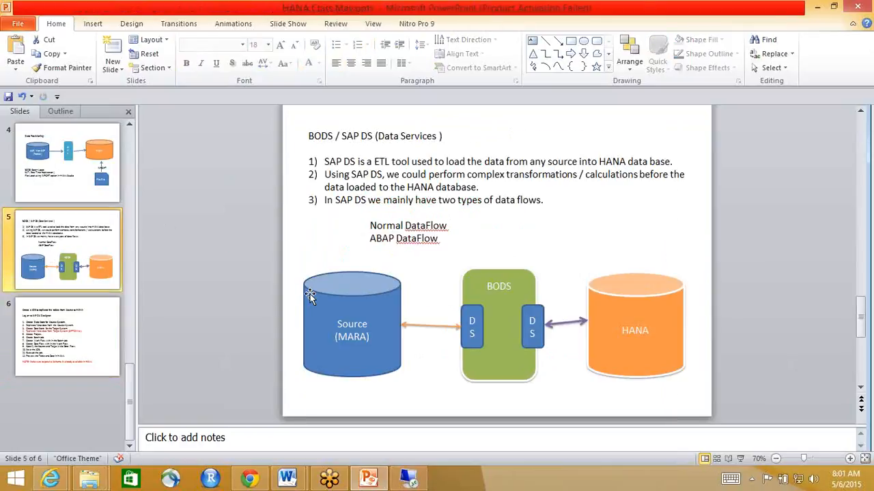
pyautogui.click(482, 327)
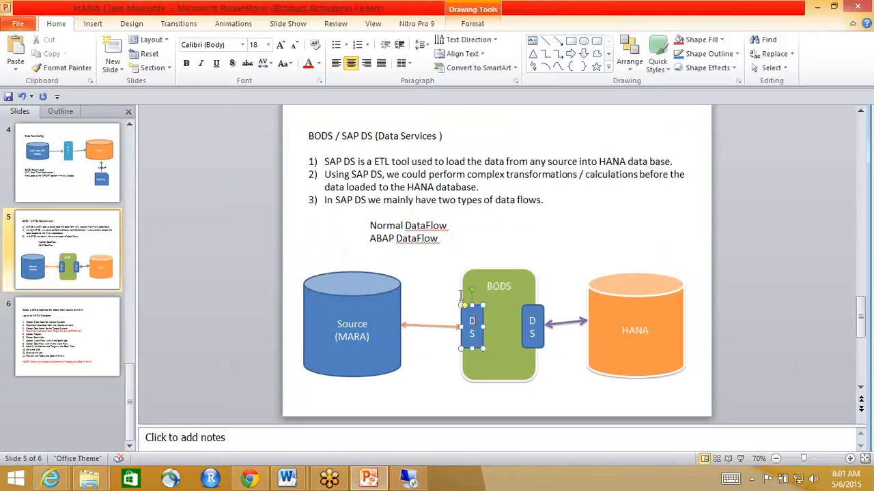
# Review the Source (MARA) cylinder and the source-side DS box in the BODS diagram, and switch back to Data Services Designer
pyautogui.click(391, 329)
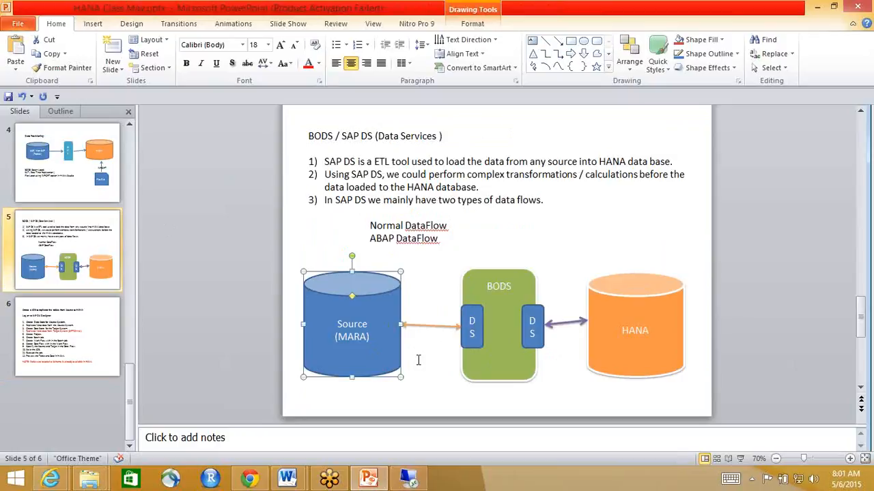
pyautogui.click(481, 317)
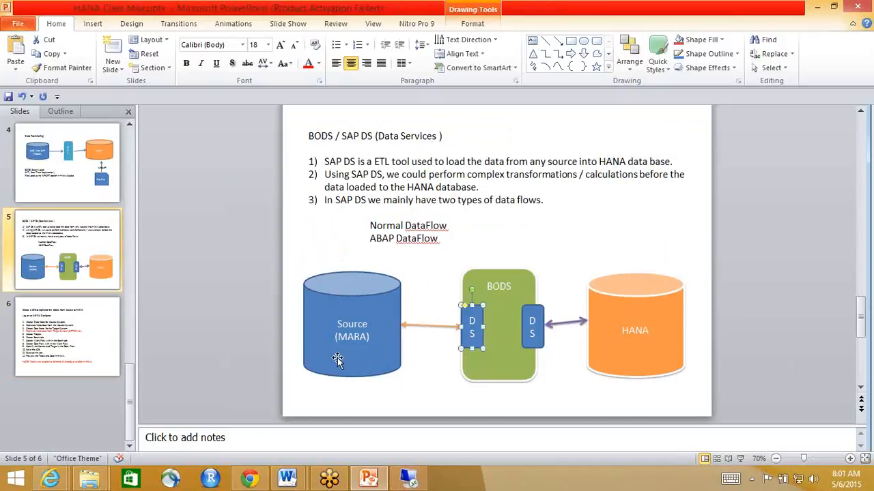
pyautogui.click(407, 479)
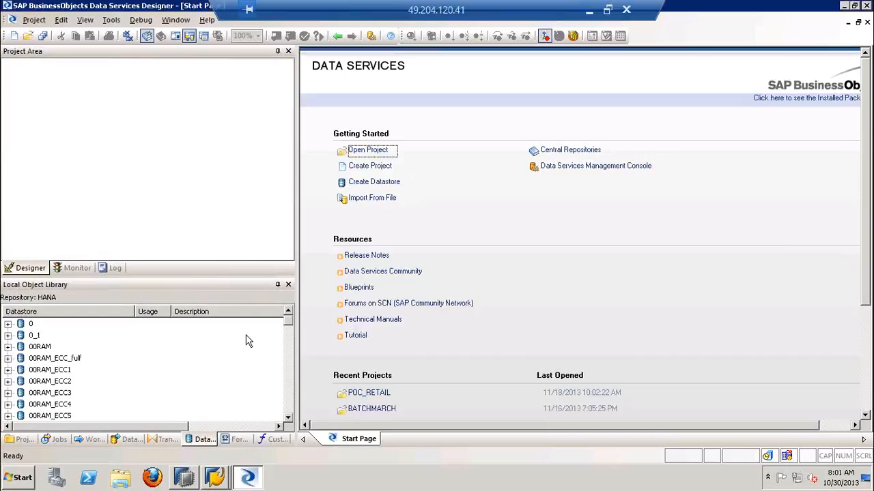
# Go through the Local Object Library categories in order from projects to datastores
pyautogui.click(25, 439)
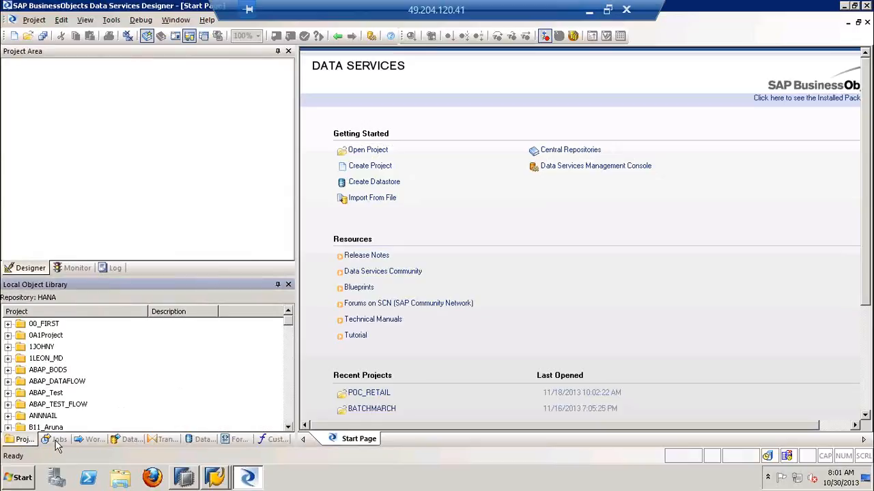
pyautogui.click(58, 439)
pyautogui.click(94, 439)
pyautogui.click(128, 441)
pyautogui.click(164, 441)
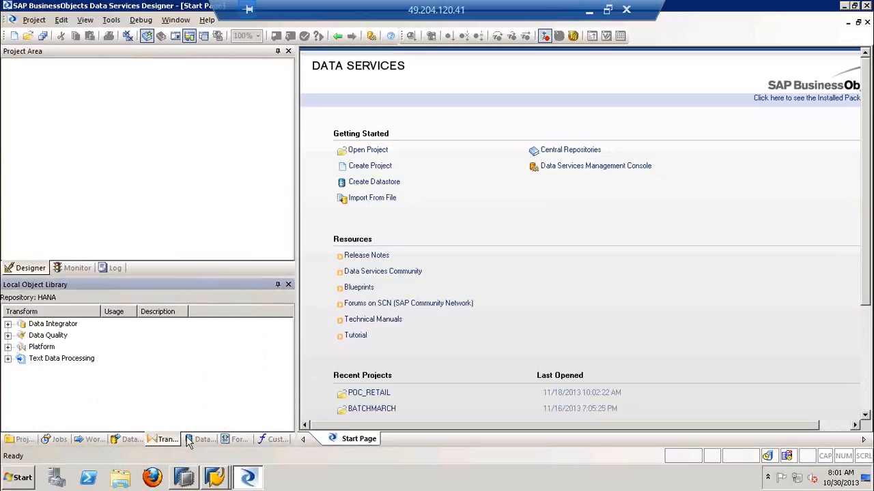
pyautogui.click(196, 441)
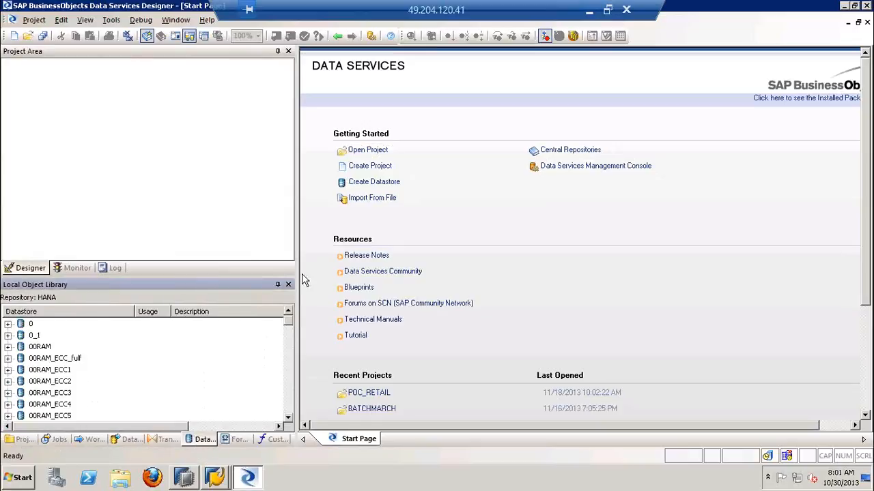
# Widen the Local Object Library and start a new datastore named DS_SOURCE_ECC
pyautogui.moveTo(296, 237); pyautogui.dragTo(382, 244)
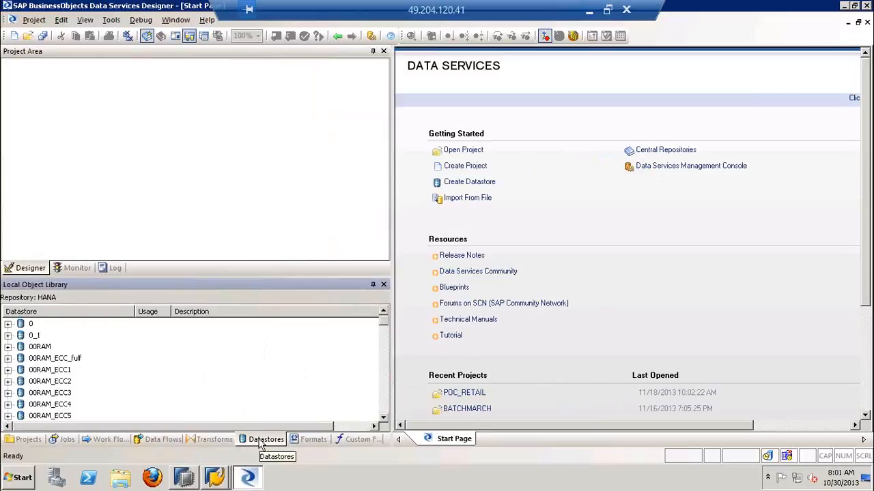
pyautogui.rightClick(251, 343)
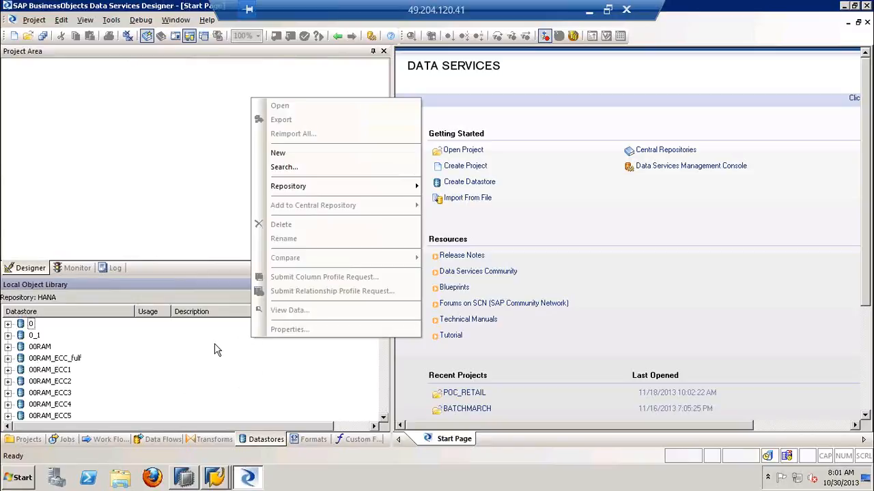
pyautogui.click(307, 154)
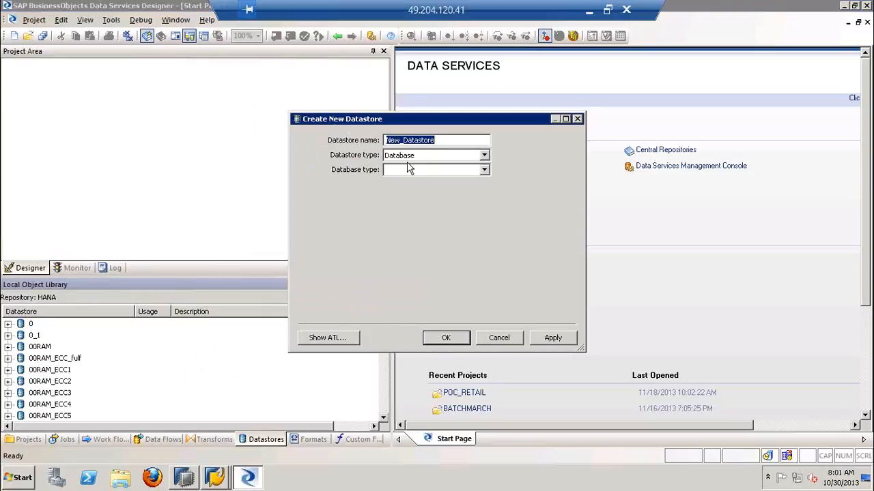
pyautogui.write('D')
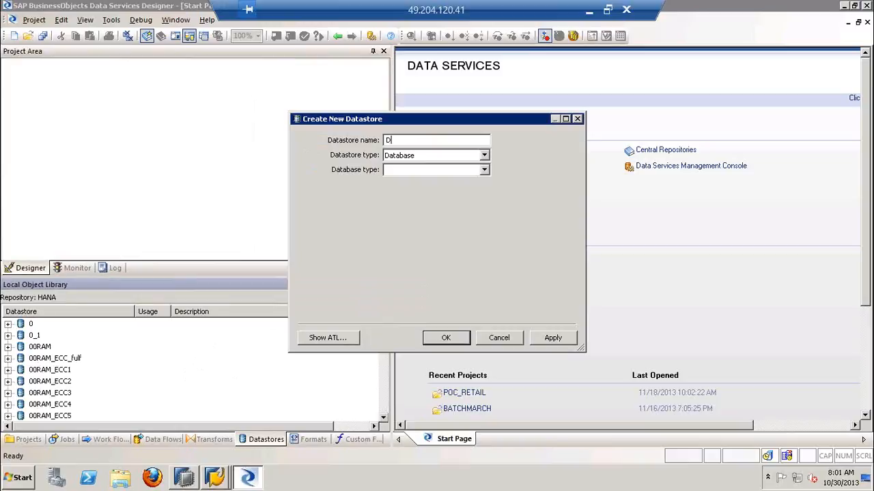
pyautogui.write('S_SOURCE_ECC')
# Set the new datastore's type to SAP Applications and get its database server name ready for entry
pyautogui.click(430, 160)
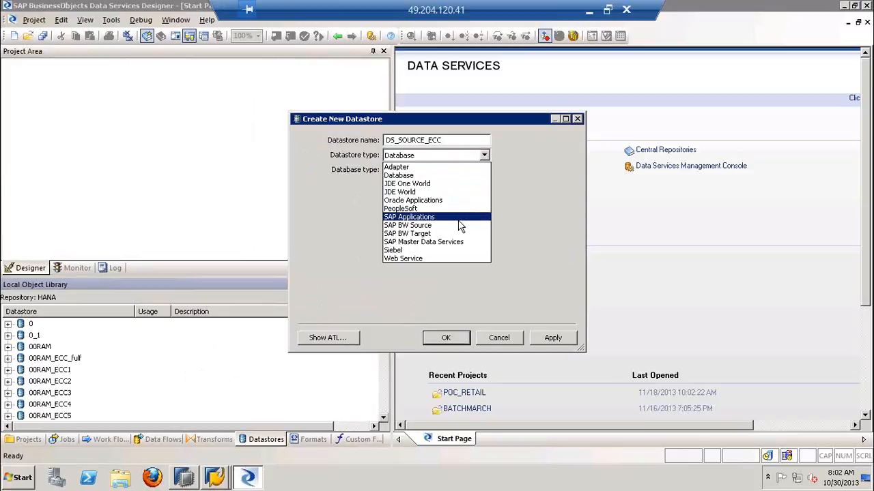
pyautogui.click(459, 226)
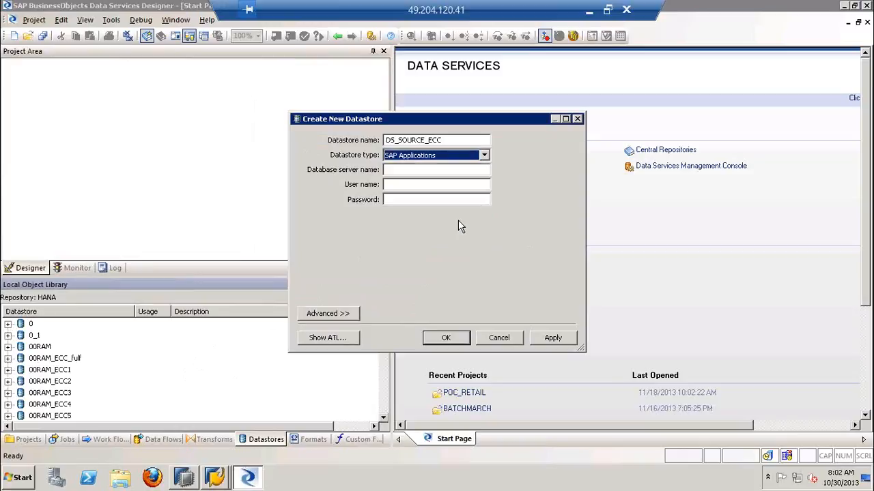
pyautogui.click(402, 170)
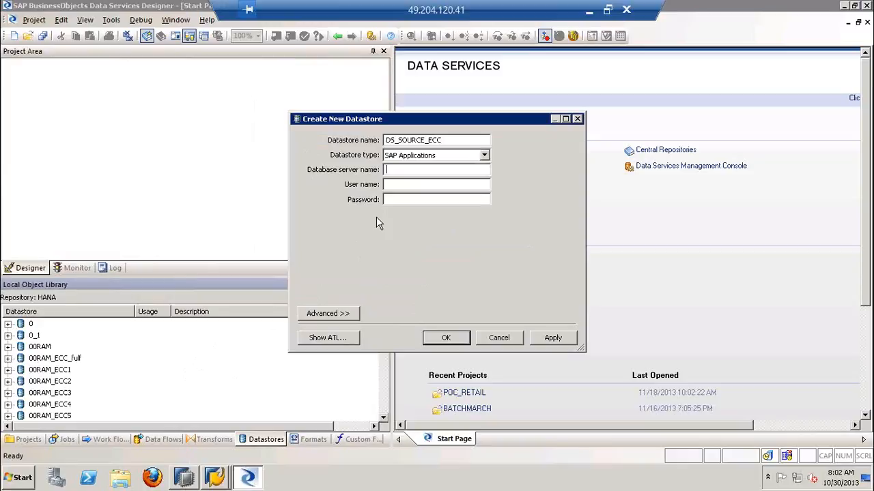
# Bring up SAP Logon 730 and arrange it side by side with the Create New Datastore dialog
pyautogui.click(215, 476)
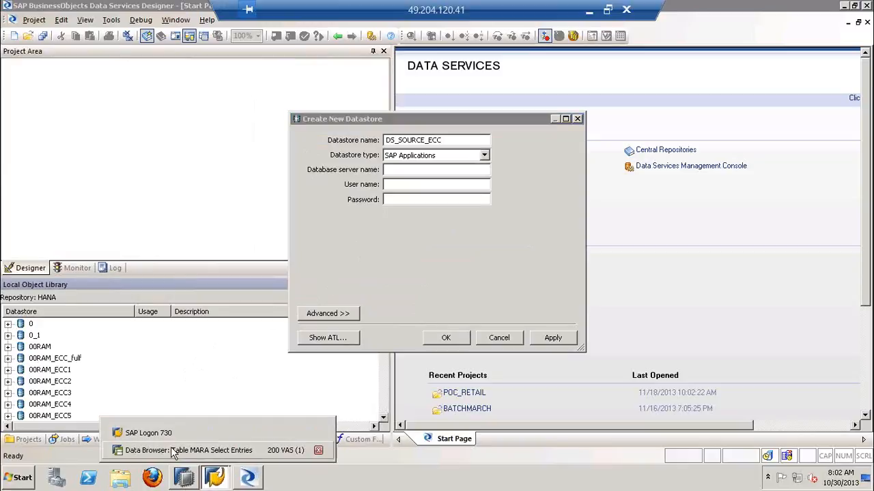
pyautogui.click(183, 433)
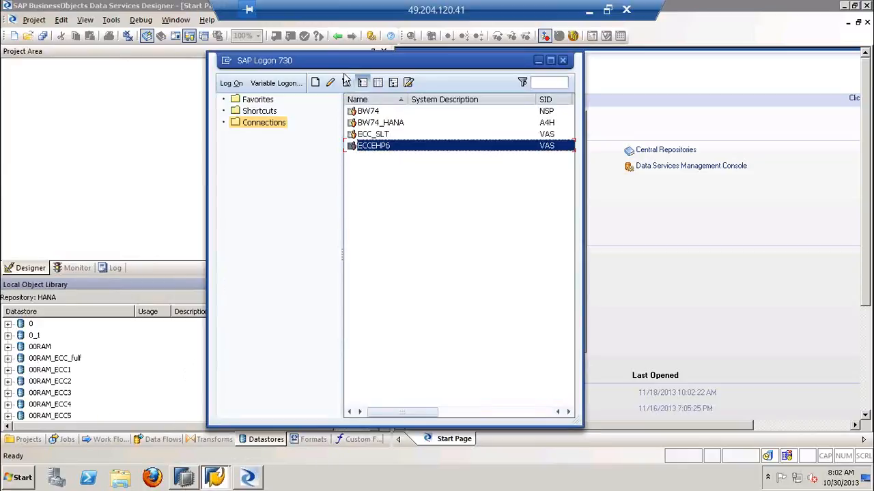
pyautogui.moveTo(339, 63); pyautogui.dragTo(559, 86)
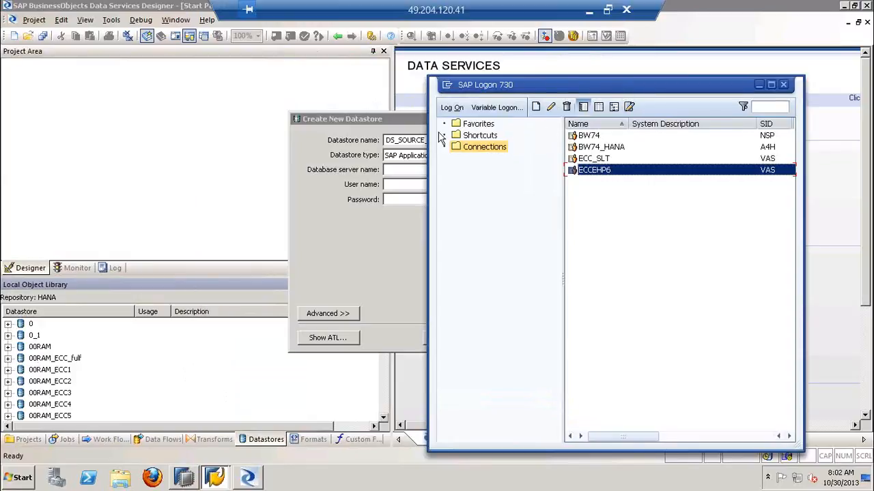
pyautogui.moveTo(392, 122); pyautogui.dragTo(228, 91)
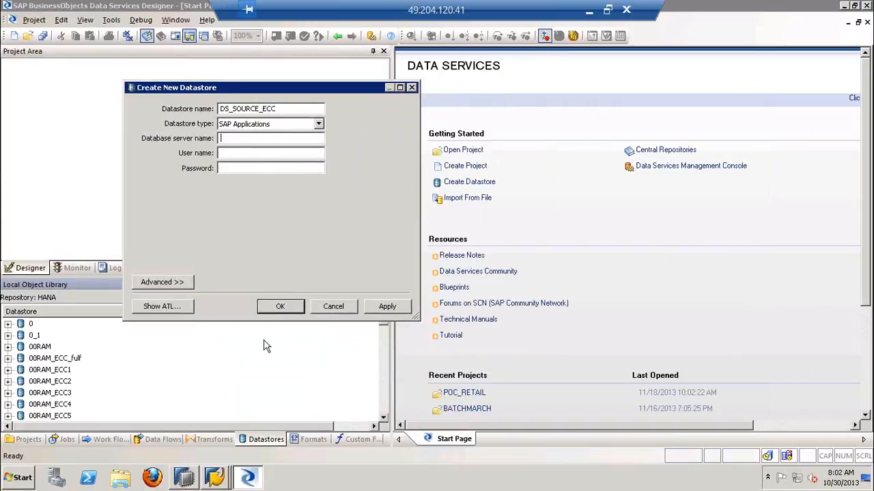
pyautogui.click(216, 477)
pyautogui.click(157, 430)
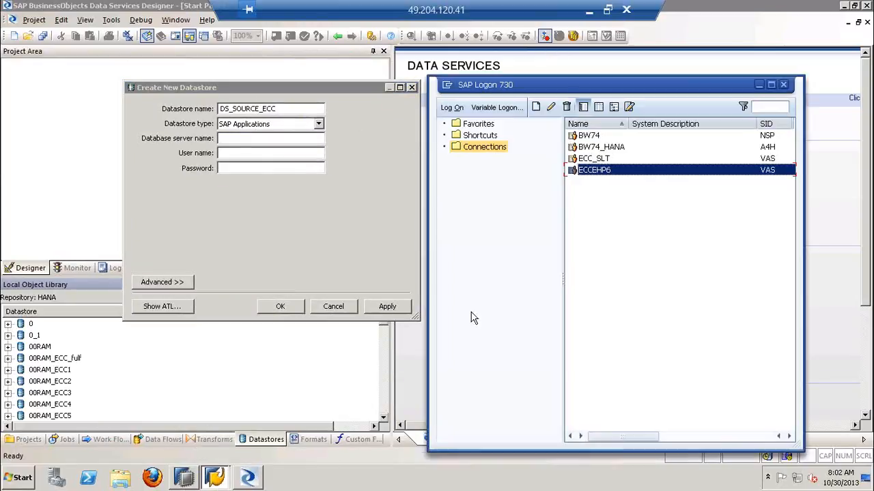
# Examine the application server, instance number and system ID in the ECCEHP6 connection's properties, and close them
pyautogui.rightClick(639, 172)
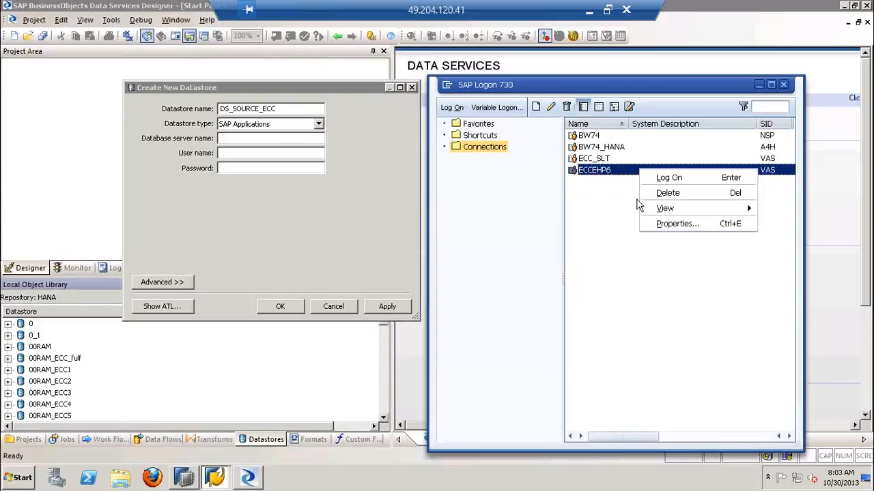
pyautogui.click(657, 225)
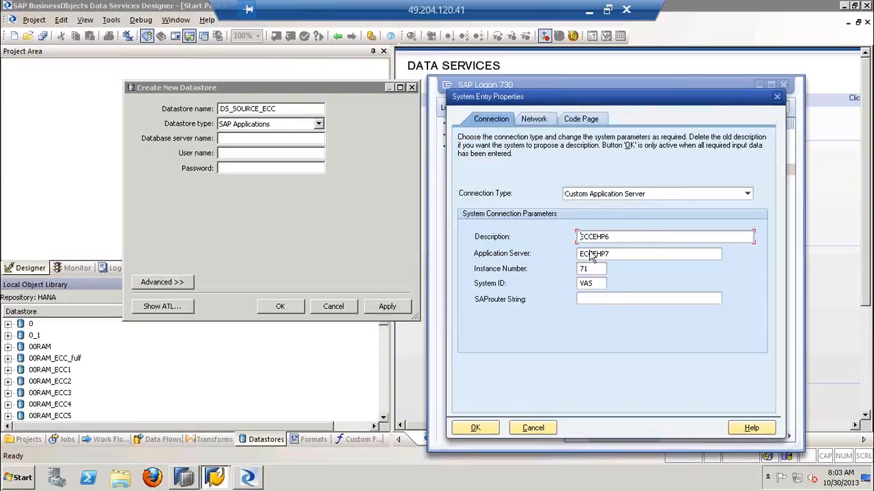
pyautogui.doubleClick(613, 253)
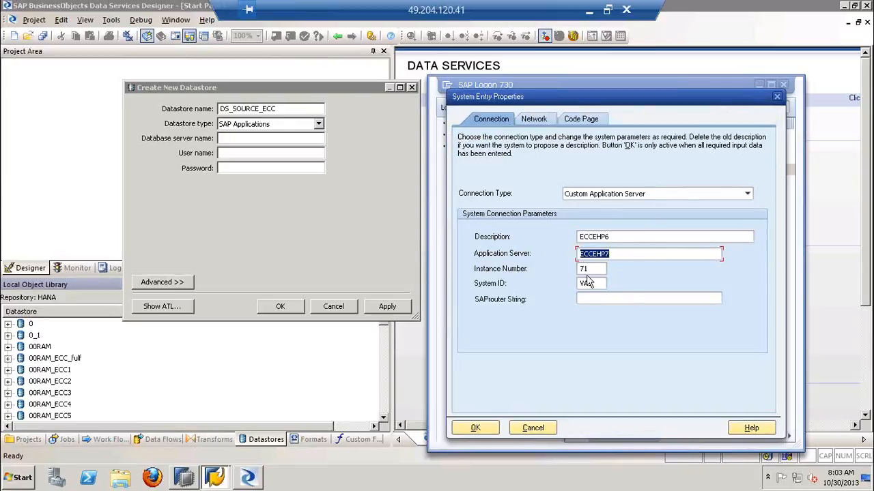
pyautogui.doubleClick(591, 269)
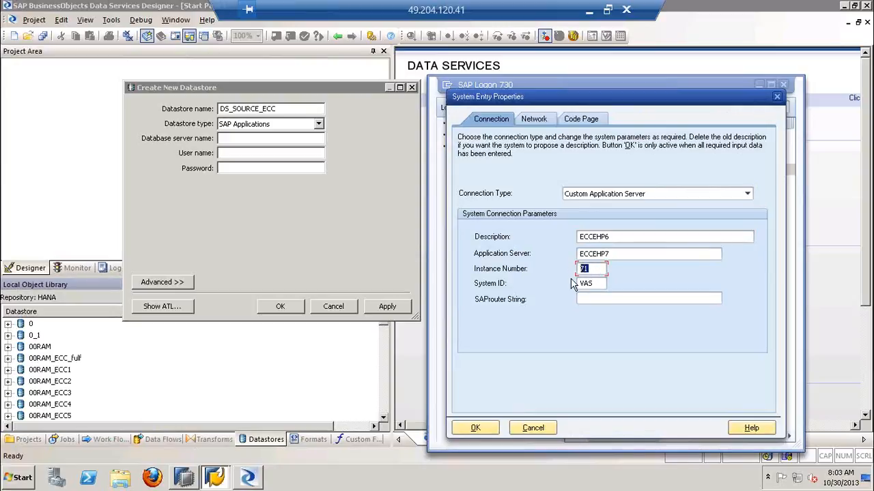
pyautogui.doubleClick(578, 284)
pyautogui.doubleClick(582, 254)
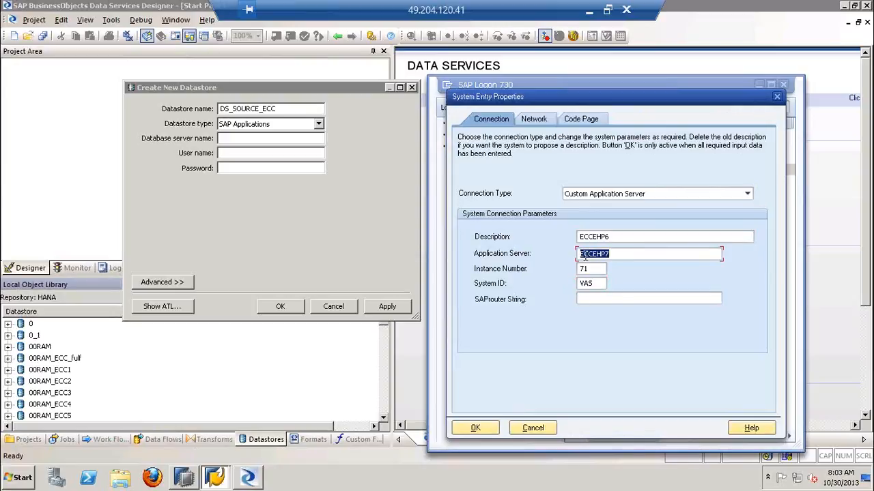
pyautogui.doubleClick(580, 270)
pyautogui.doubleClick(584, 283)
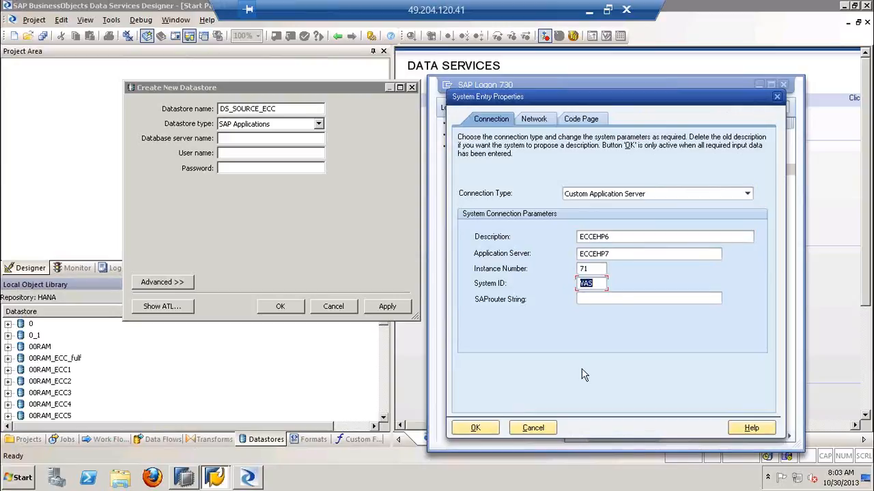
pyautogui.click(776, 100)
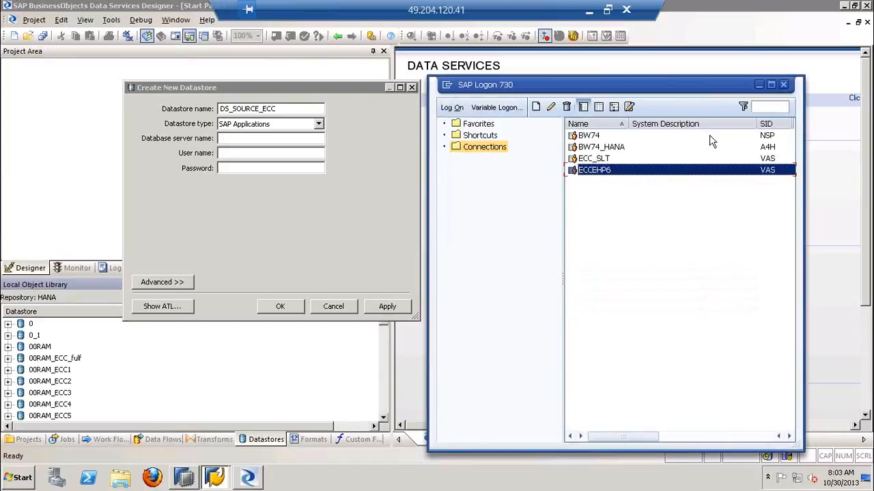
# Copy the application server ECCEHP7 from the ECCEHP6 connection's properties into the new datastore's database server name
pyautogui.rightClick(627, 172)
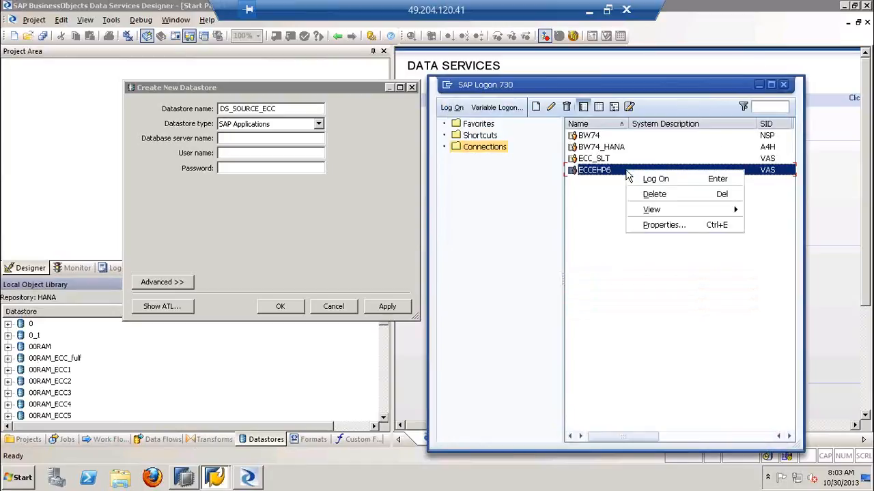
pyautogui.click(657, 225)
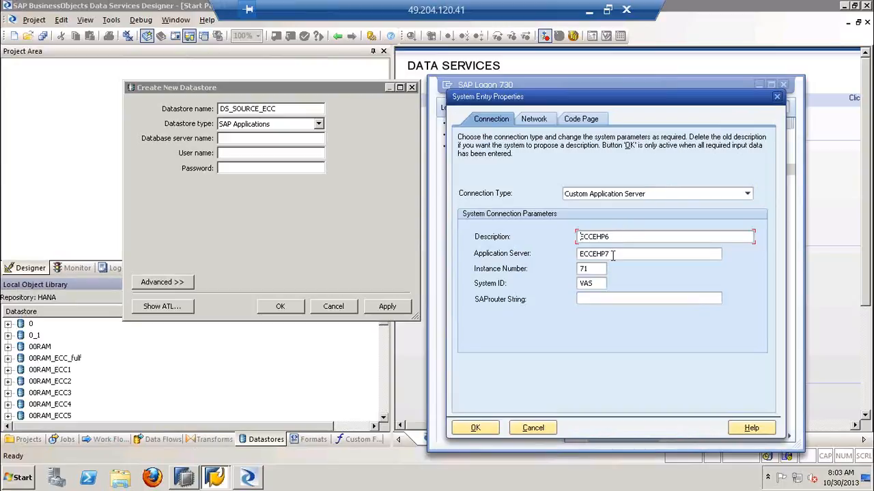
pyautogui.doubleClick(584, 254)
pyautogui.click(588, 269)
pyautogui.moveTo(590, 269); pyautogui.dragTo(577, 272)
pyautogui.doubleClick(612, 256)
pyautogui.hotkey('ctrl', 'c')
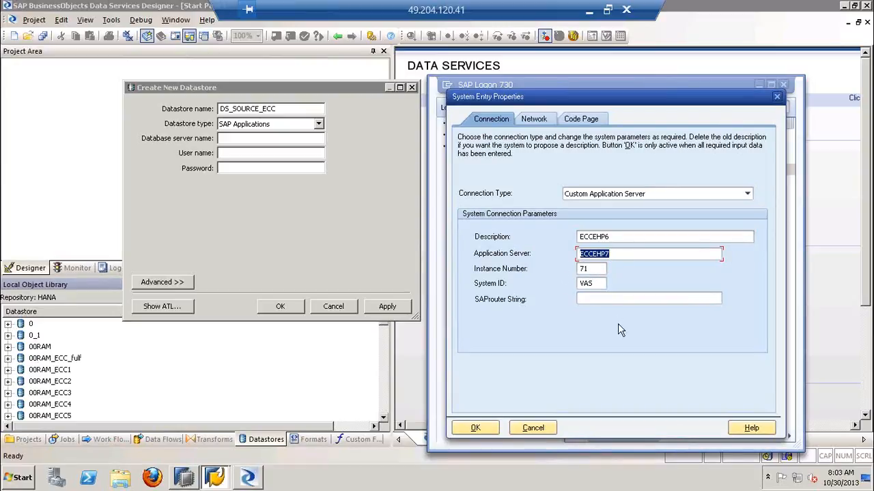
pyautogui.click(295, 138)
pyautogui.hotkey('ctrl', 'v')
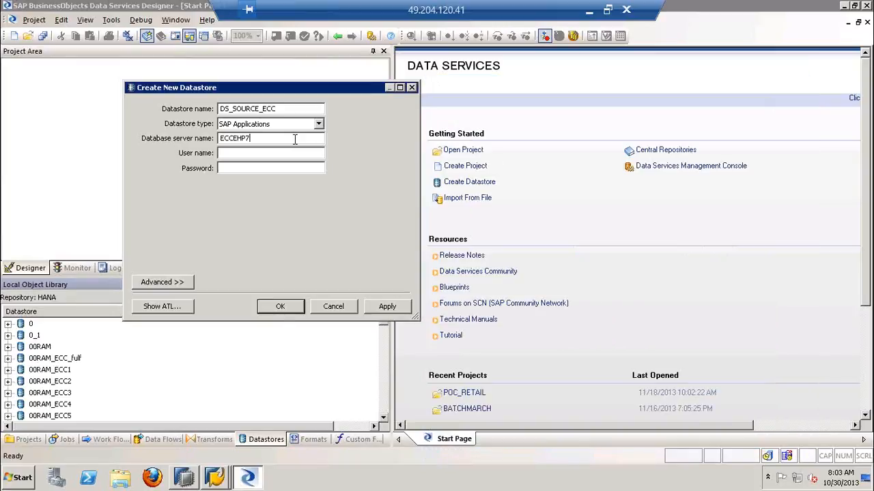
# Enter the user name HANA and the account password for the new datastore
pyautogui.hotkey('alt', 'Tab')
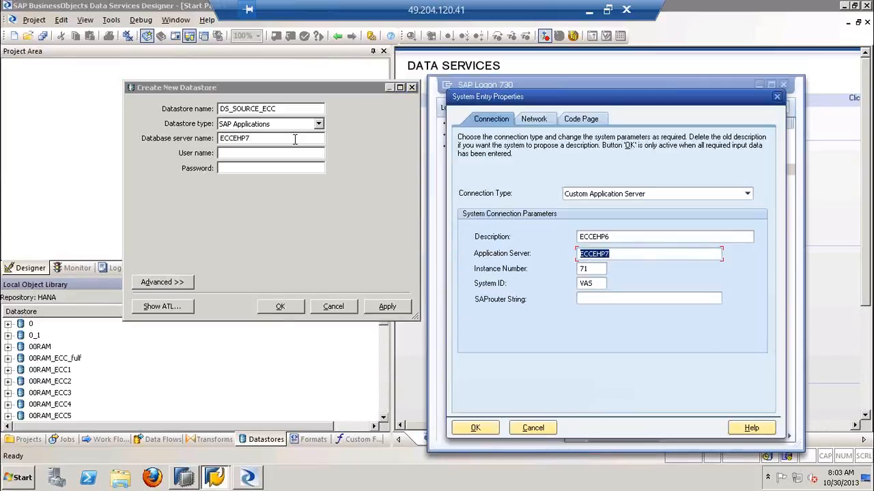
pyautogui.click(258, 153)
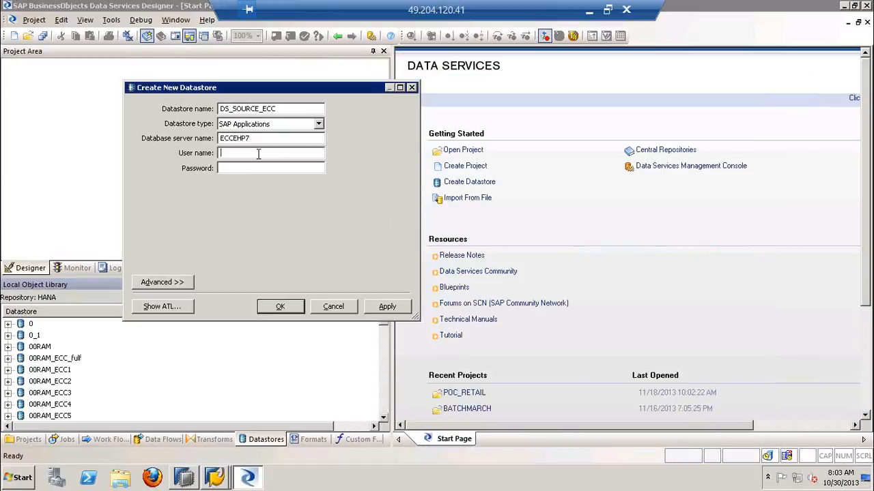
pyautogui.write('HANA')
pyautogui.press('Tab')
pyautogui.write('********')
# Expand the new datastore's advanced settings and bring the SAP client and system number entries into view
pyautogui.click(215, 478)
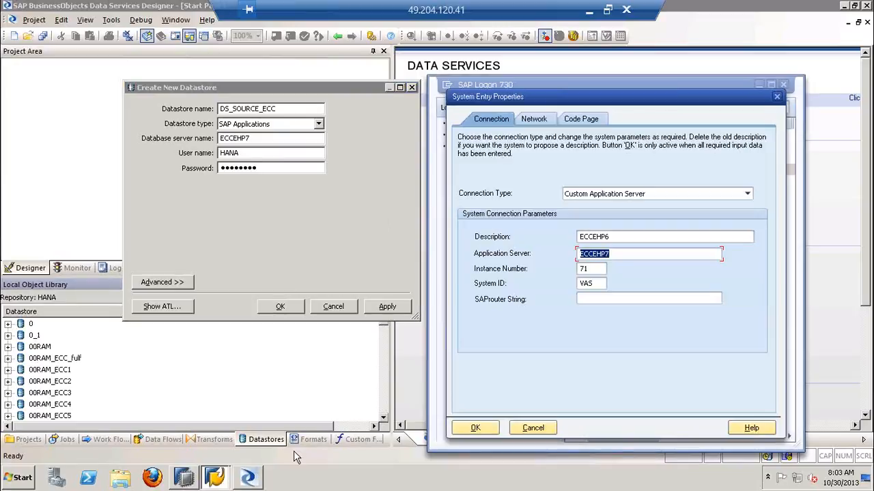
pyautogui.click(174, 283)
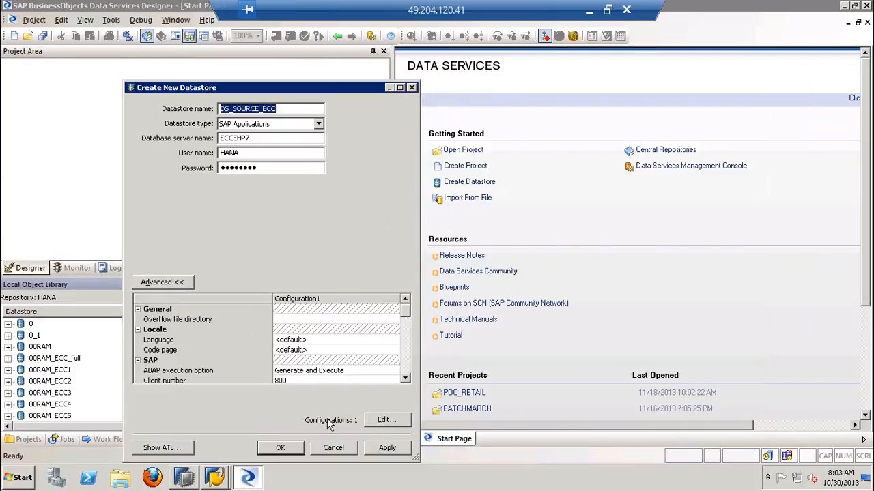
pyautogui.hotkey('alt', 'Tab')
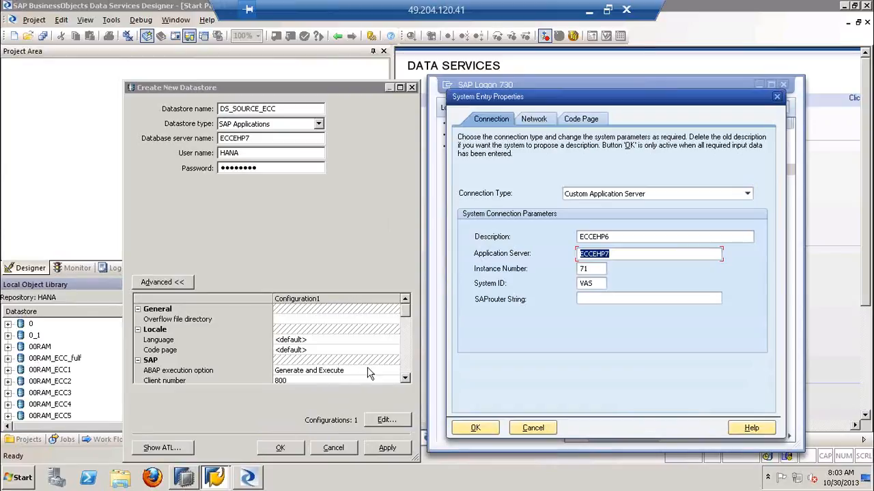
pyautogui.click(404, 379)
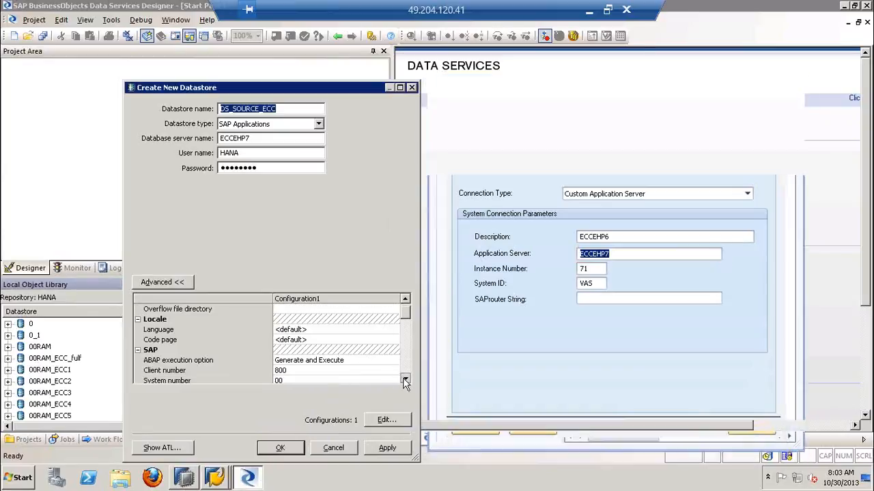
pyautogui.click(405, 380)
pyautogui.click(405, 380)
pyautogui.click(405, 379)
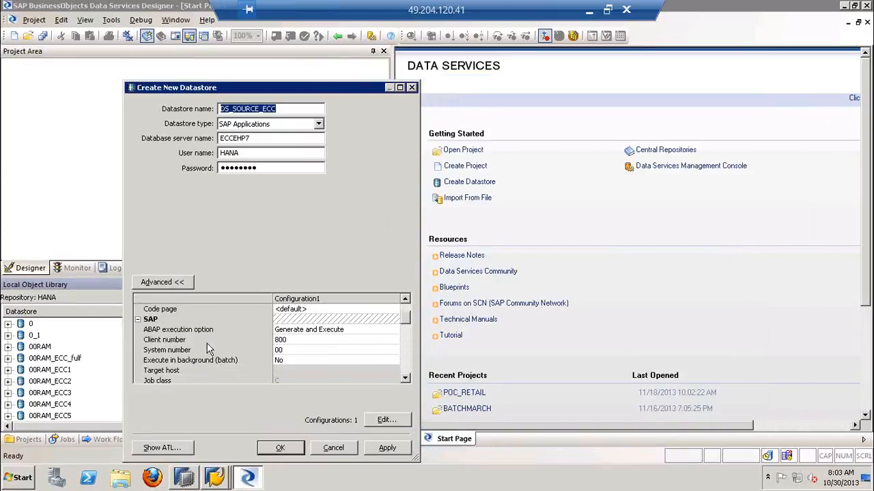
# Examine the client number and system number entries in the new datastore's SAP settings
pyautogui.click(186, 340)
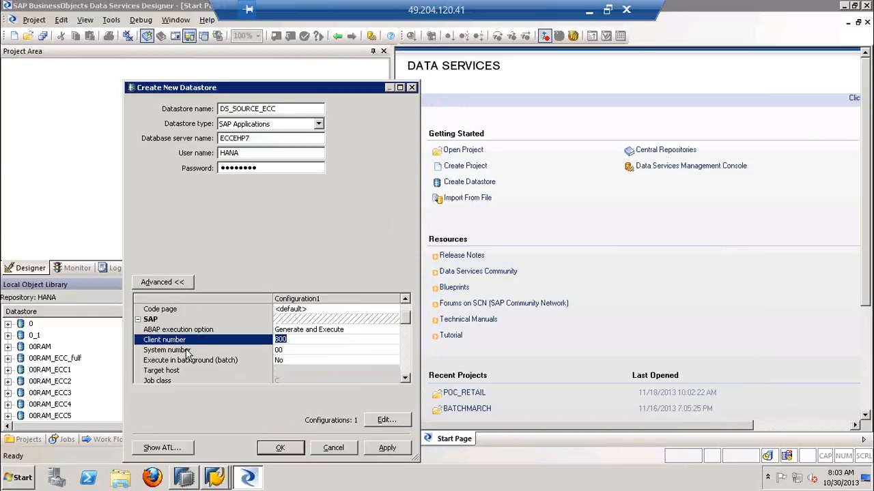
pyautogui.click(186, 351)
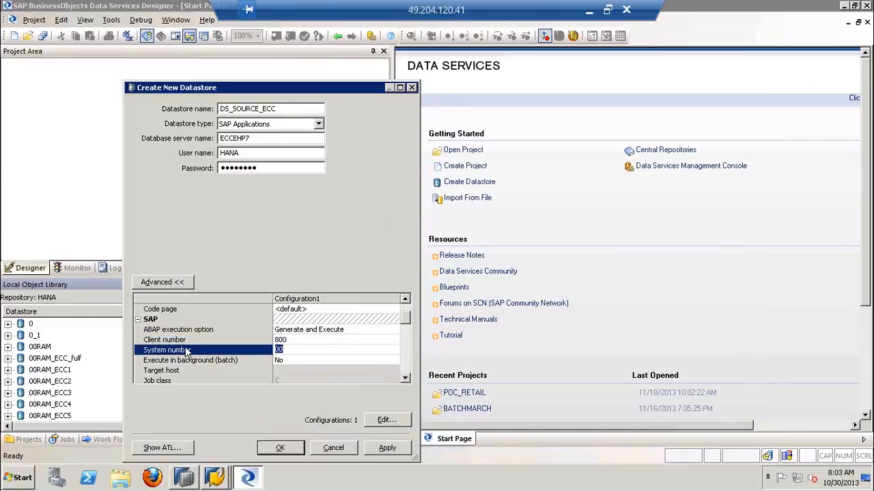
pyautogui.click(185, 334)
pyautogui.click(186, 340)
pyautogui.click(187, 348)
pyautogui.click(184, 340)
pyautogui.click(187, 350)
pyautogui.click(185, 339)
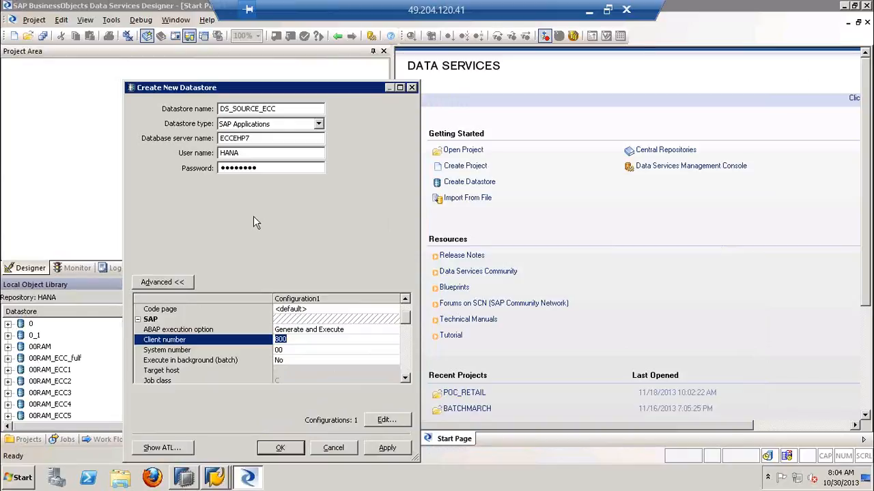
# Set the new datastore's system number to 71, matching the instance number in the ECCEHP6 connection's properties
pyautogui.click(220, 474)
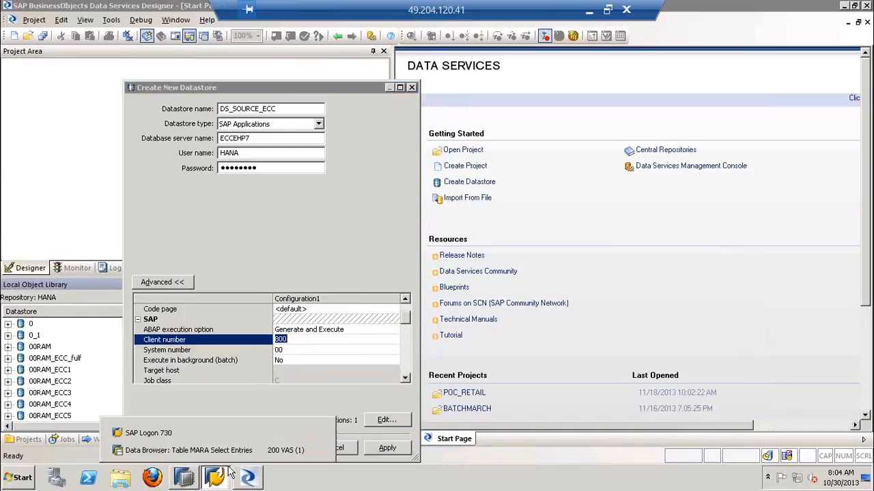
pyautogui.click(148, 433)
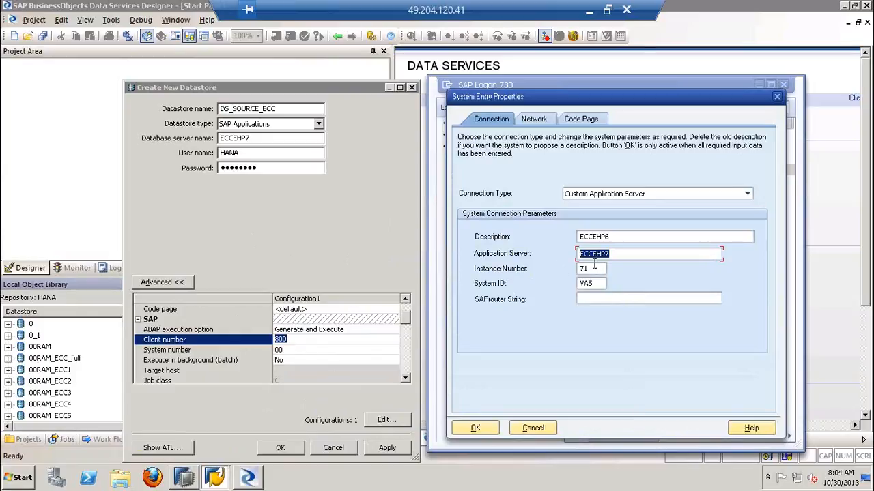
pyautogui.moveTo(595, 268); pyautogui.dragTo(554, 301)
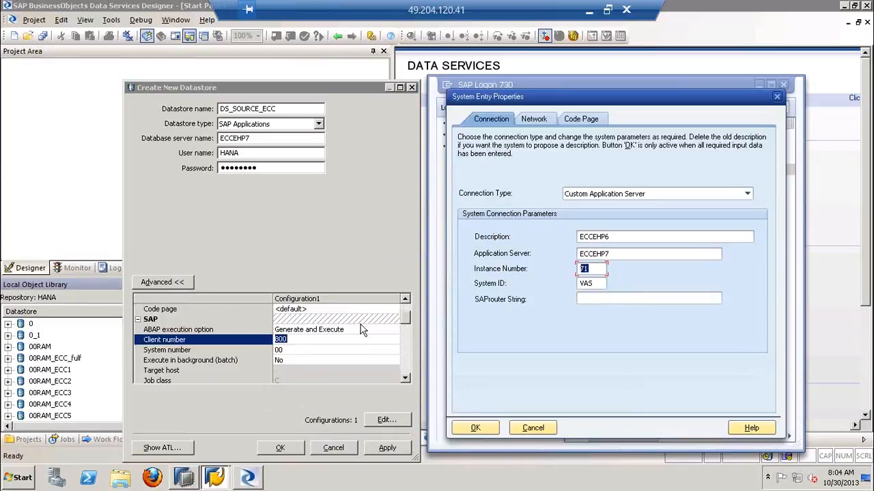
pyautogui.click(279, 351)
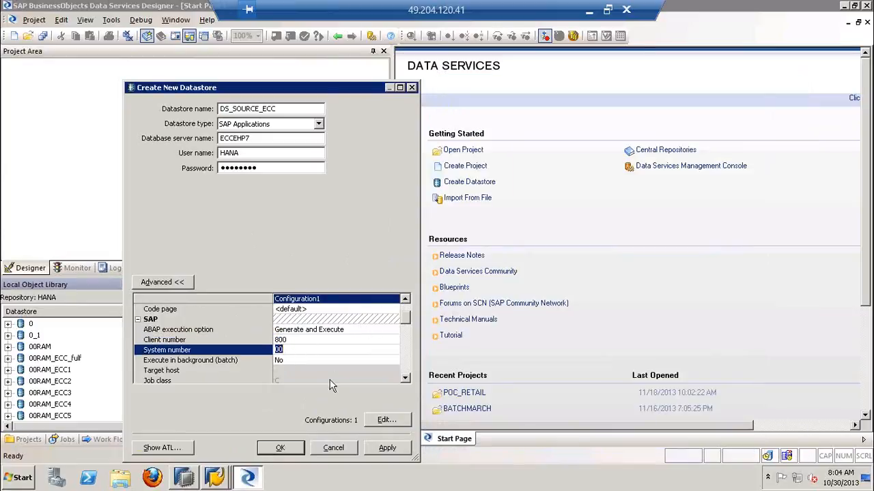
pyautogui.write('71')
# Log off the SAP session showing table MARA and close the ECCEHP6 connection's properties
pyautogui.click(228, 480)
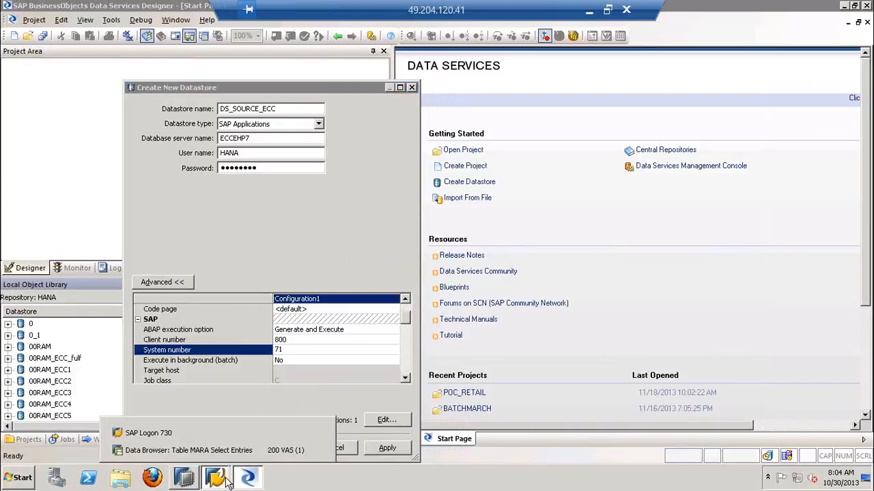
pyautogui.click(267, 451)
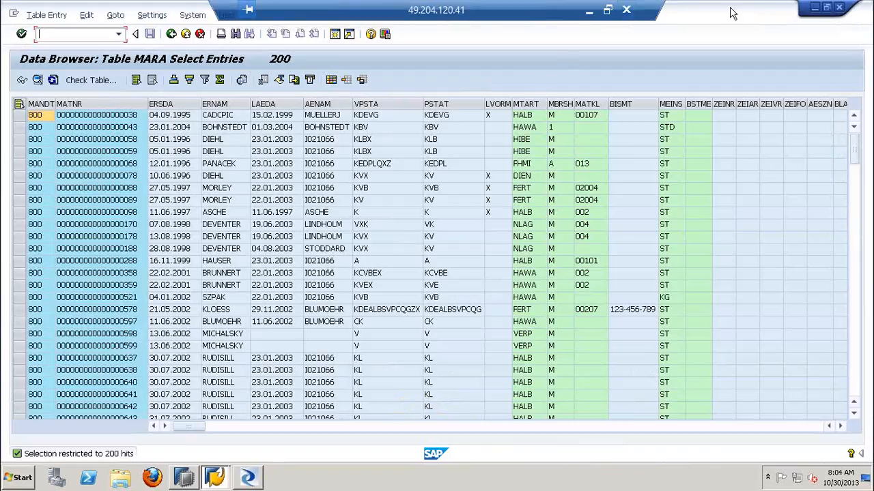
pyautogui.click(839, 7)
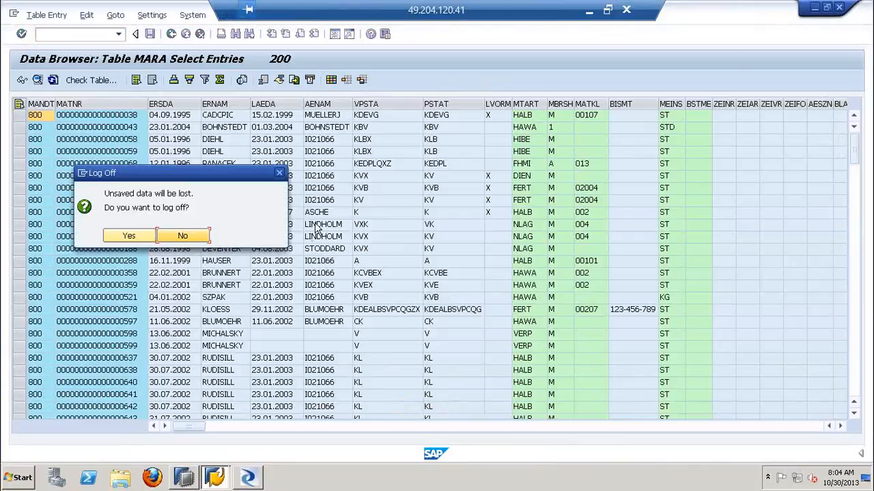
pyautogui.click(138, 236)
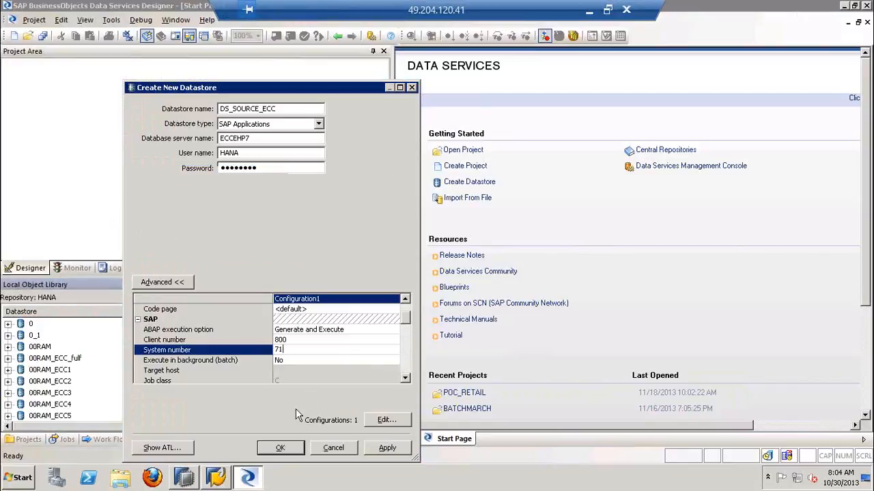
pyautogui.click(216, 478)
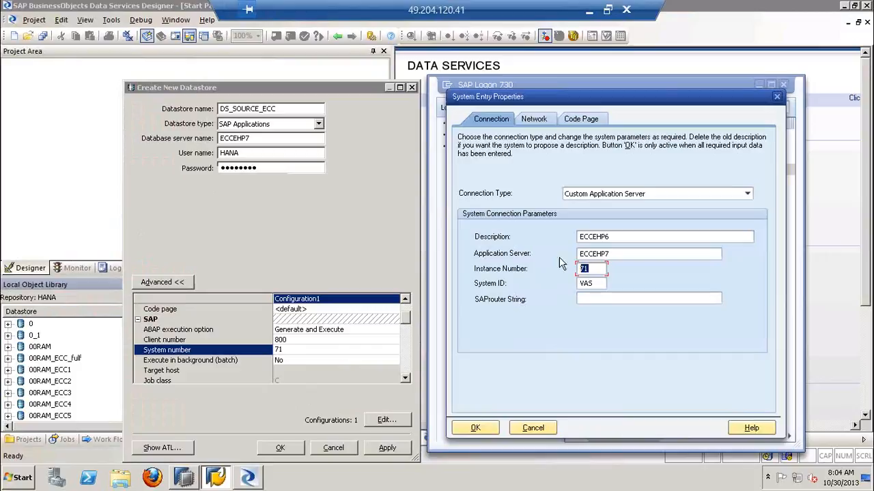
pyautogui.click(777, 97)
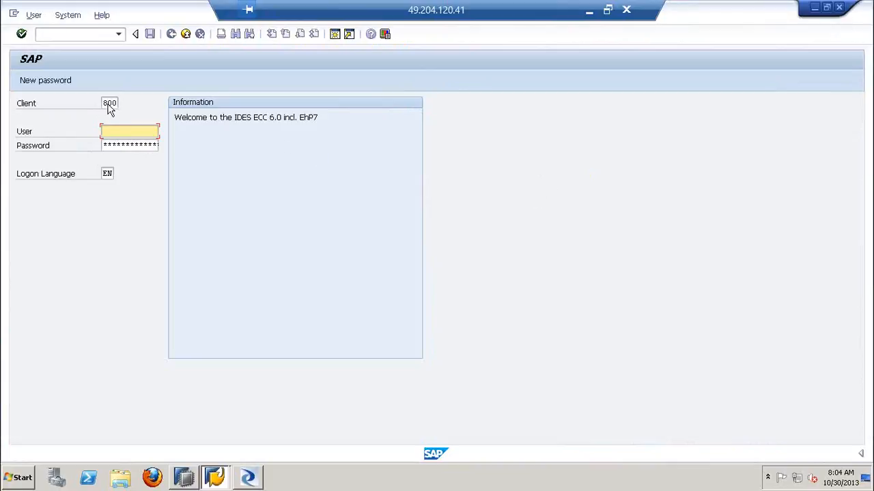
# Compare the client on the ECC logon screen with the datastore's client number, and review its system number and database server name
pyautogui.click(109, 103)
pyautogui.doubleClick(112, 102)
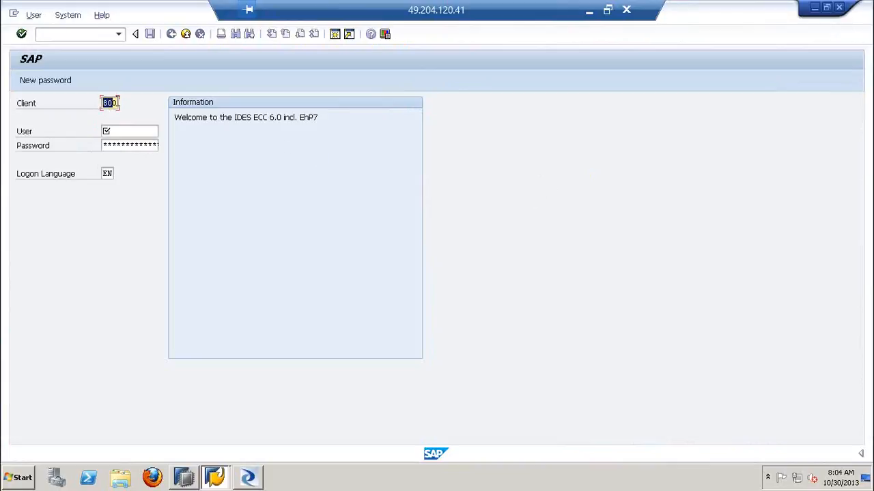
pyautogui.click(814, 8)
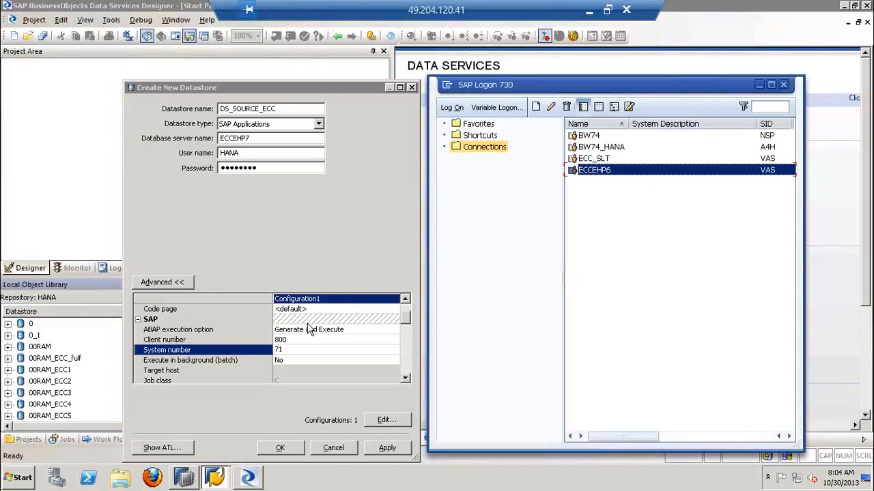
pyautogui.click(292, 340)
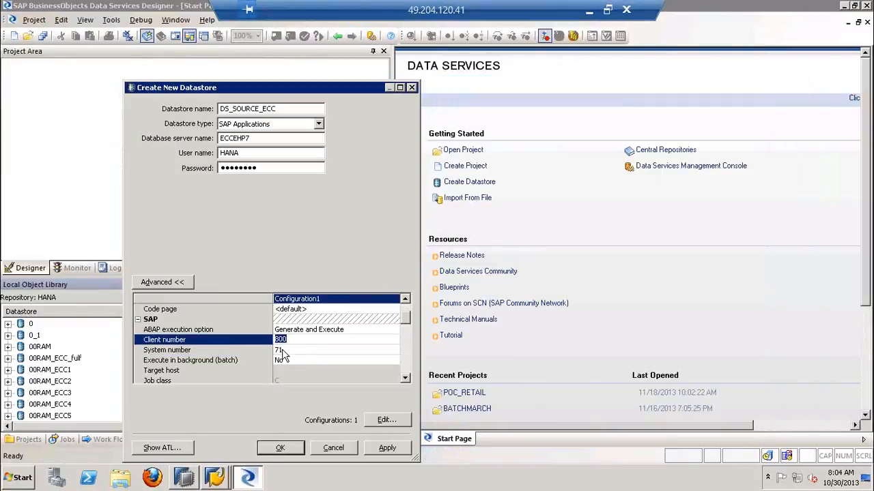
pyautogui.click(280, 350)
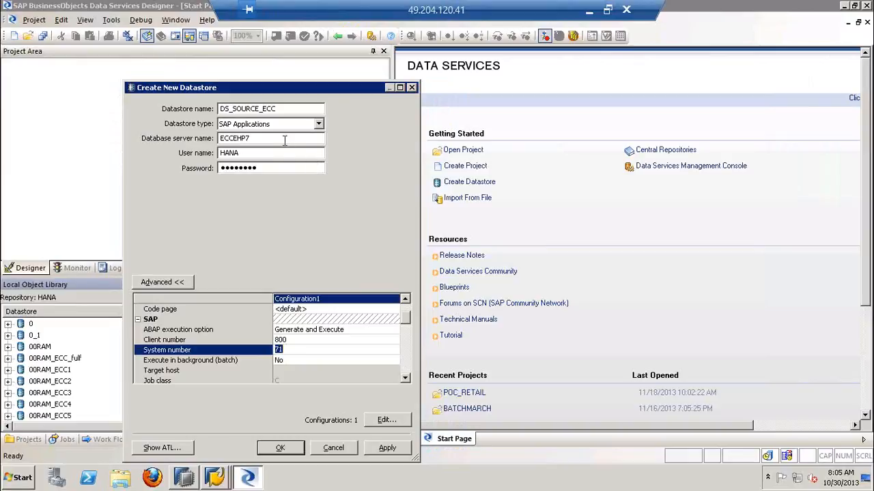
pyautogui.moveTo(277, 139); pyautogui.dragTo(218, 140)
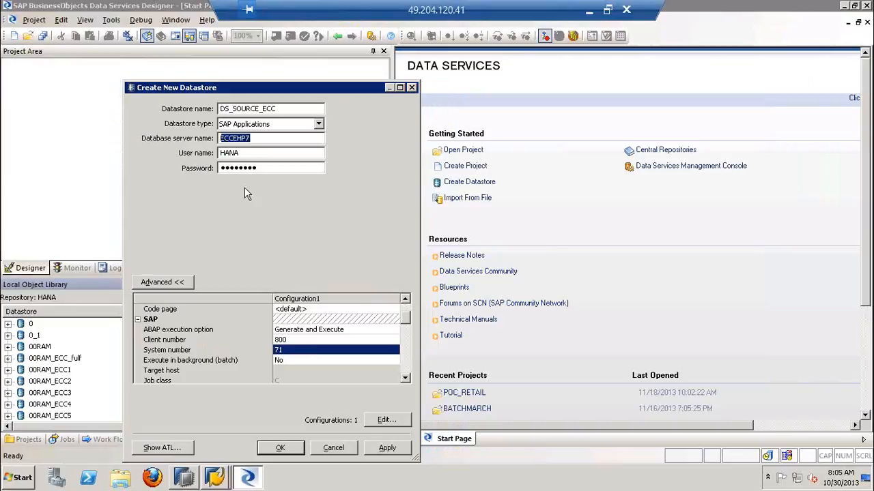
# Bring up SAP Logon for reference, minimize it, and save DS_SOURCE_ECC with the entered connection settings
pyautogui.click(214, 478)
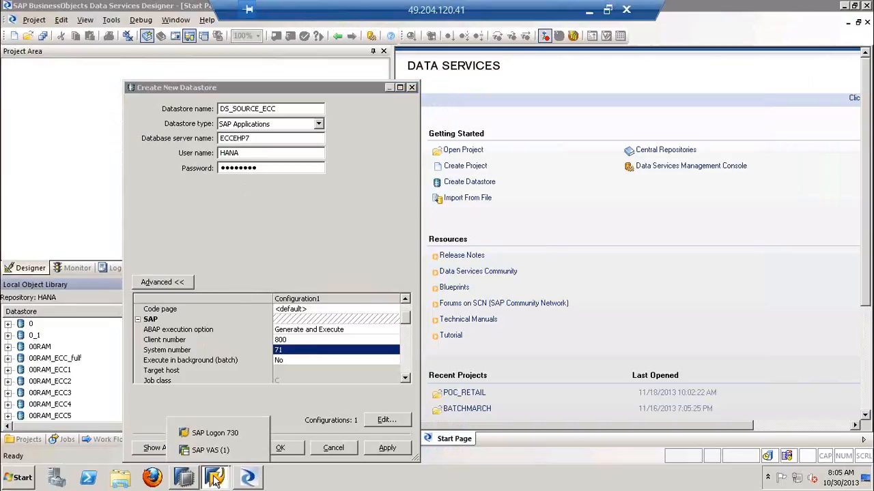
pyautogui.click(204, 433)
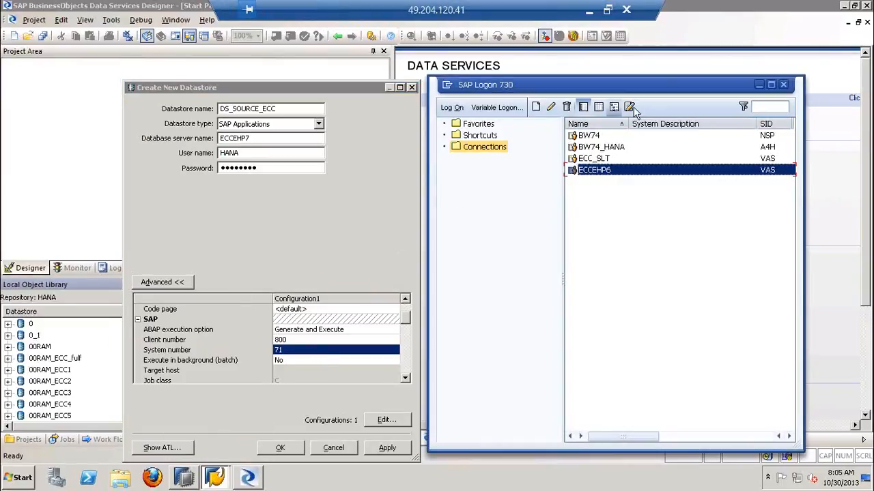
pyautogui.click(759, 84)
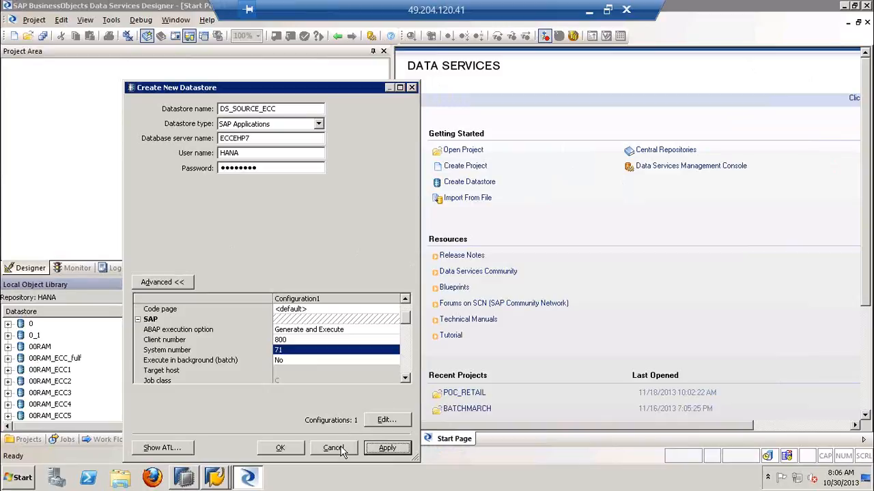
pyautogui.click(290, 451)
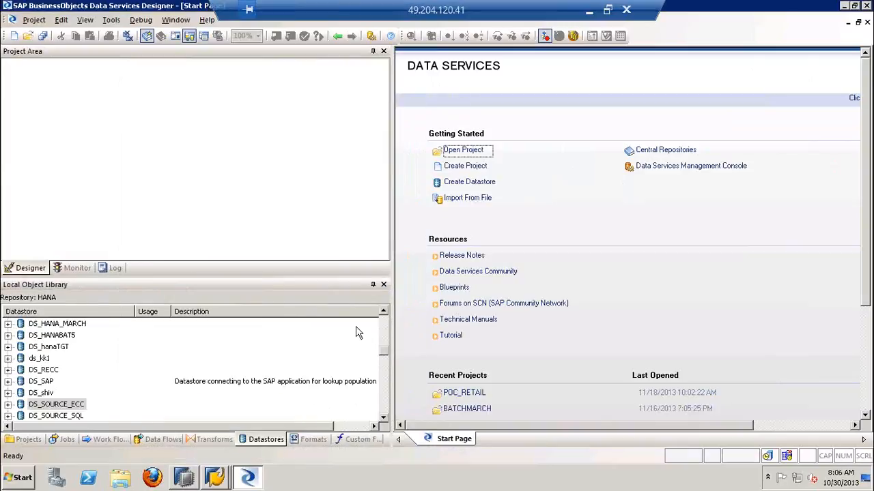
# Delete the DS_SOURCE_ECC datastore from the local object library
pyautogui.click(73, 407)
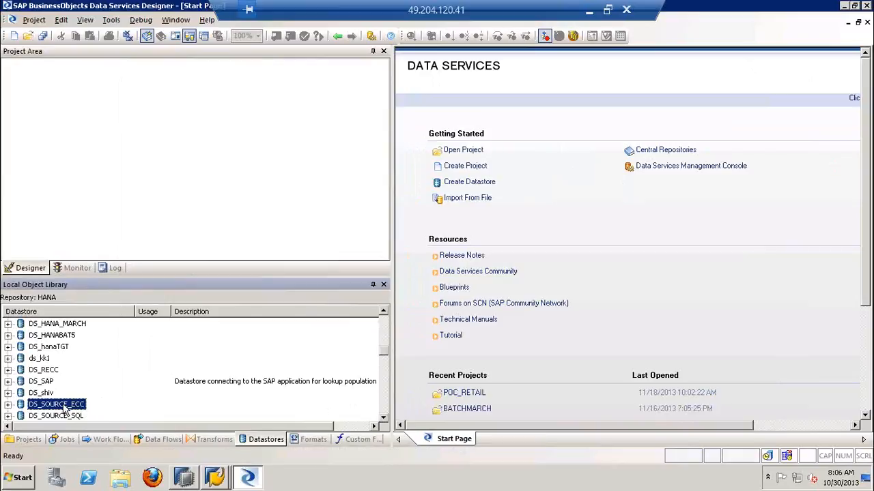
pyautogui.rightClick(64, 408)
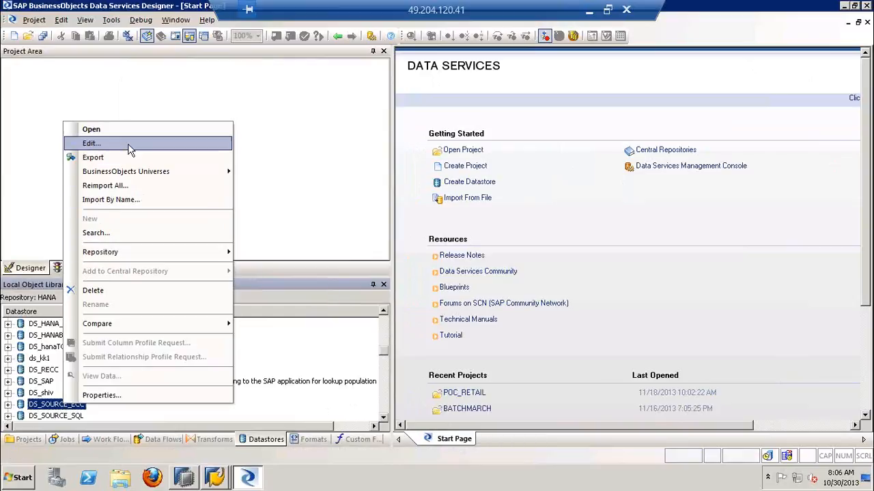
pyautogui.click(101, 290)
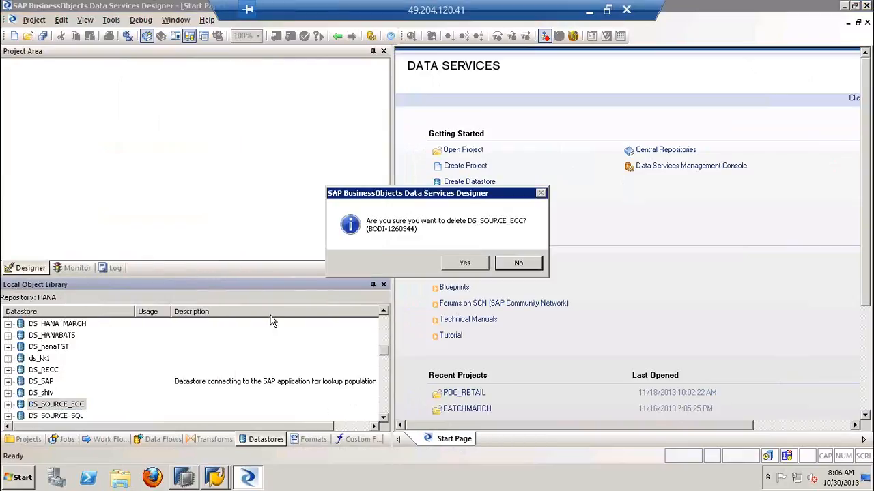
pyautogui.click(481, 259)
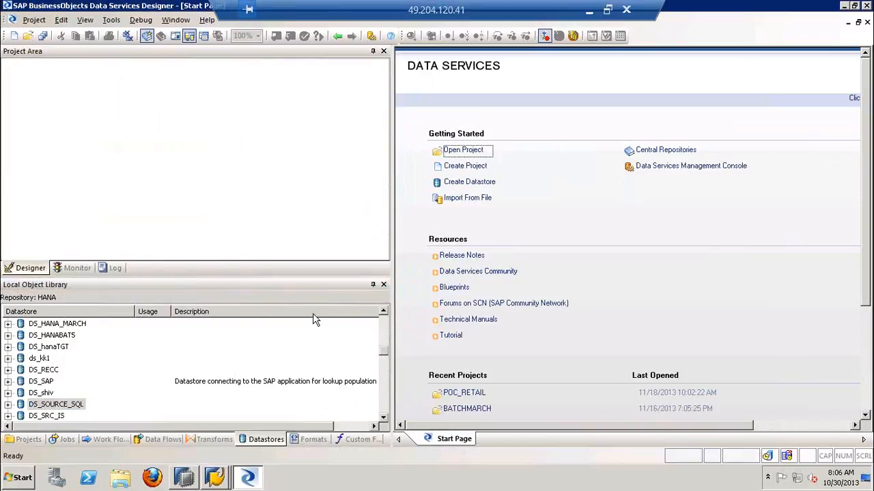
# Start a new datastore named DS_SOURCE_ECC with the datastore type SAP Applications
pyautogui.rightClick(196, 361)
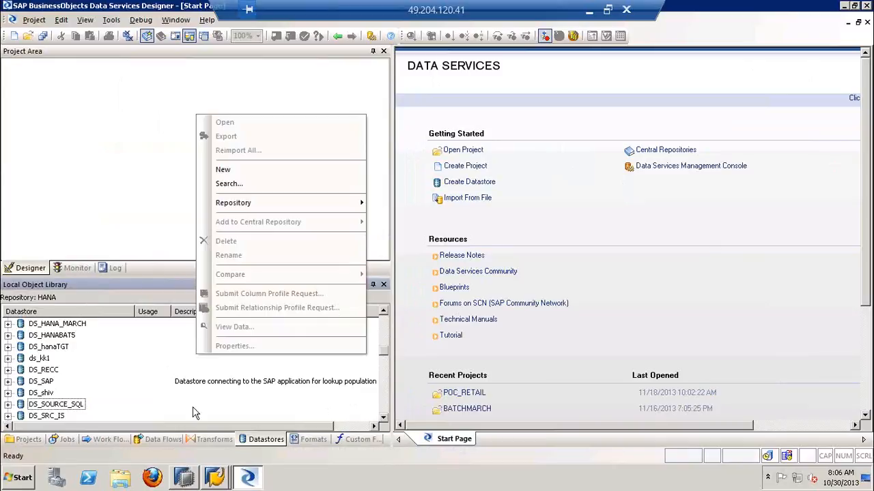
pyautogui.click(262, 444)
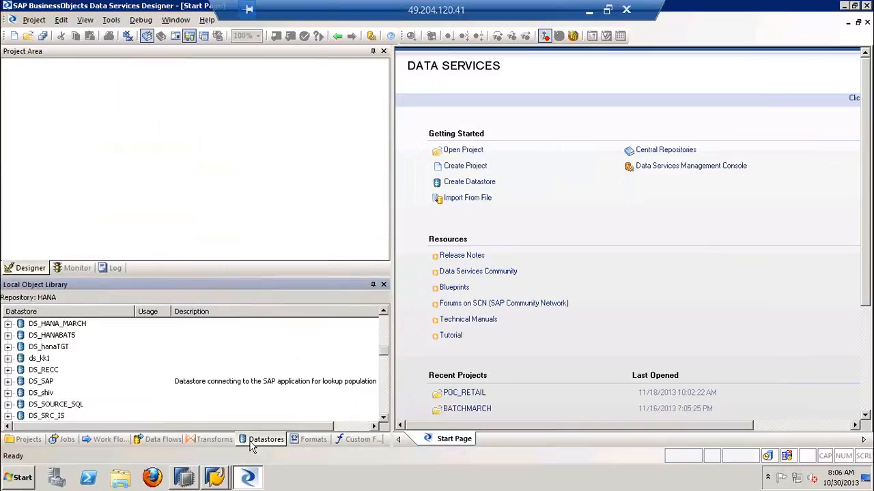
pyautogui.rightClick(286, 362)
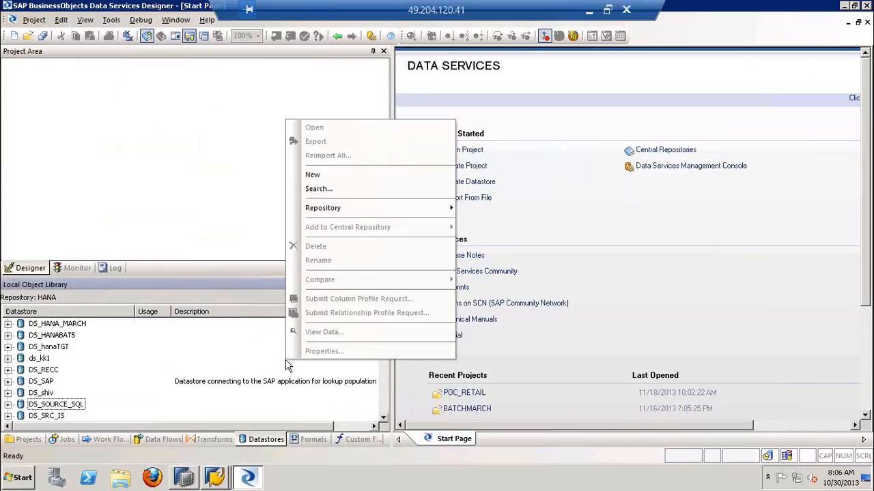
pyautogui.click(379, 175)
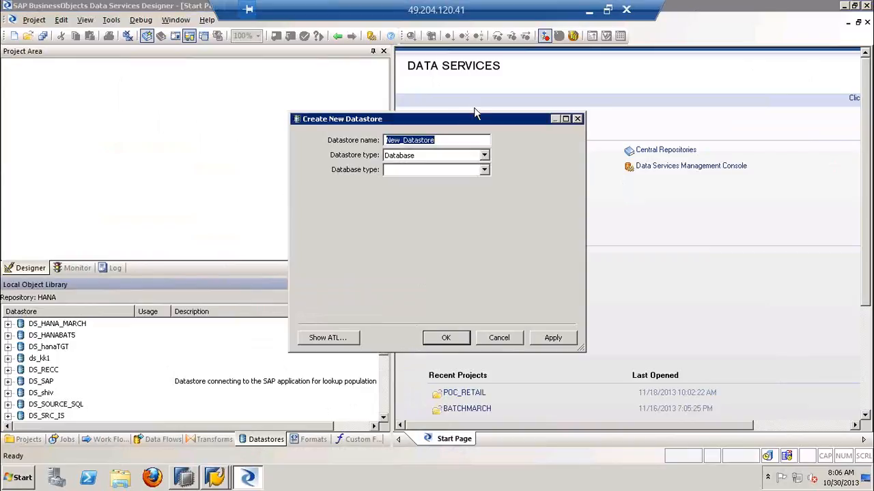
pyautogui.write('DS_')
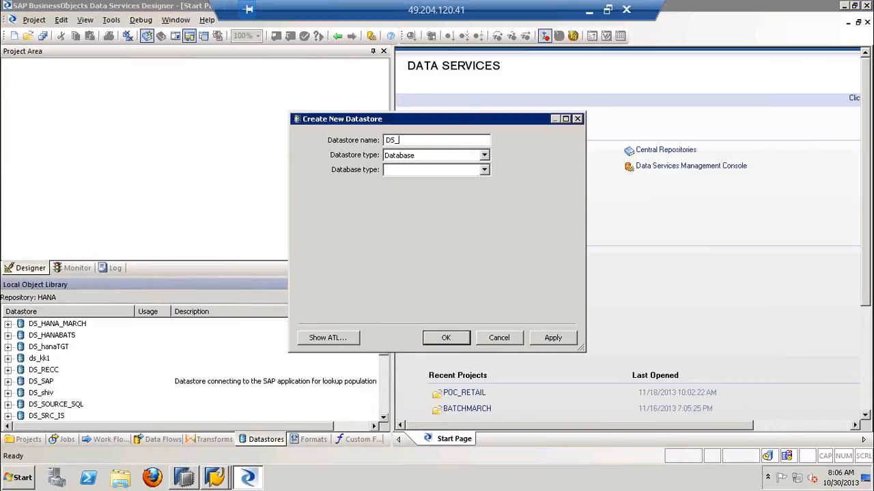
pyautogui.write('SOURCE_ECC')
pyautogui.click(474, 157)
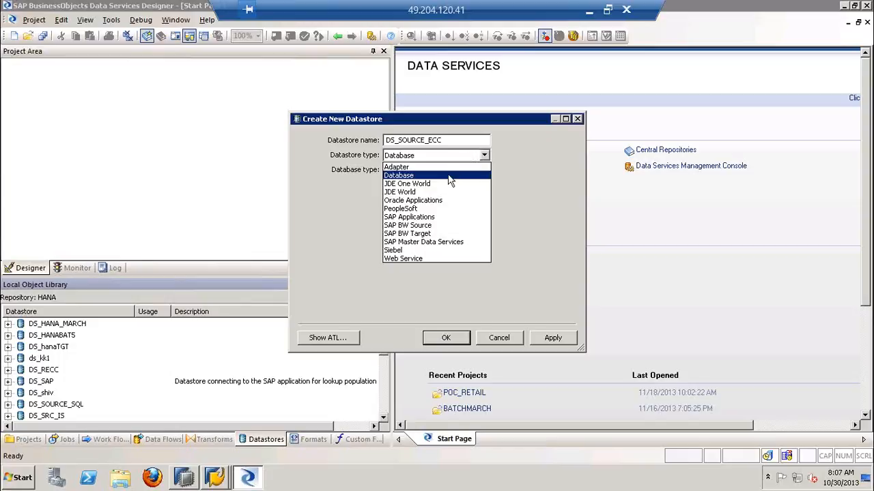
pyautogui.click(412, 217)
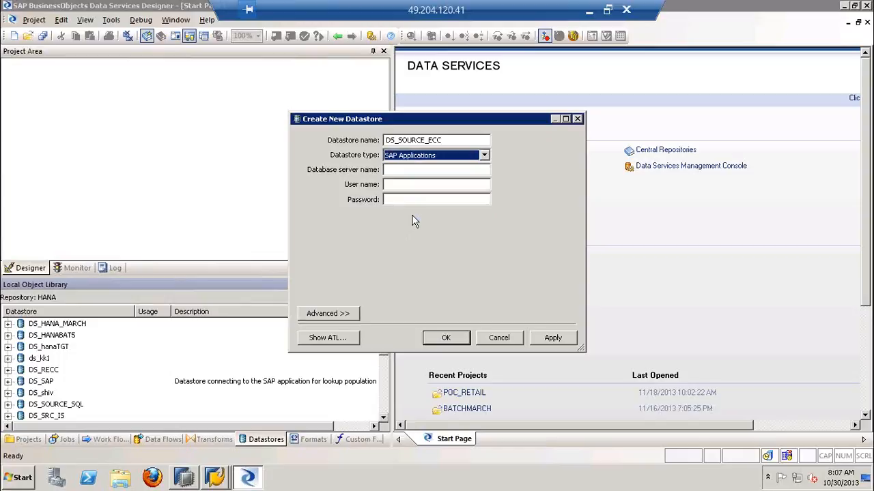
# Enter ECCEHP7 as the database server name, HANA as the user name, and the account password
pyautogui.click(402, 170)
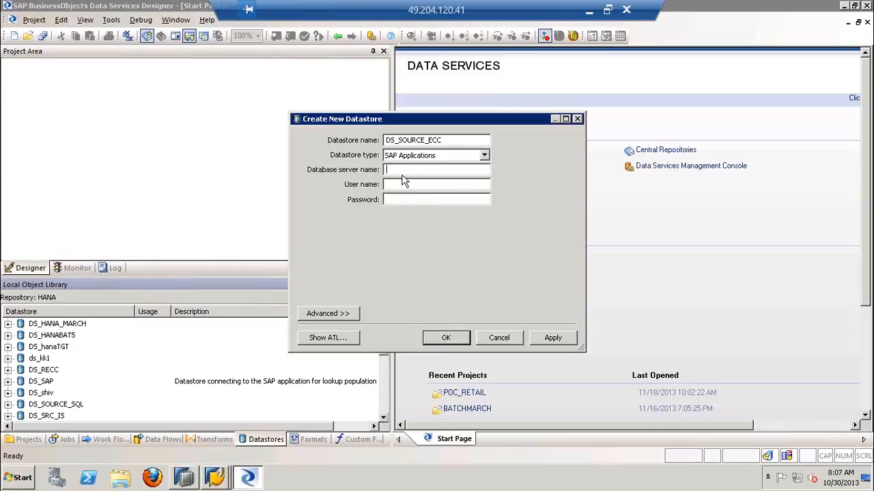
pyautogui.write('ECCEHP7HANA********')
# Expand the datastore's advanced configuration settings and check the client number
pyautogui.click(354, 314)
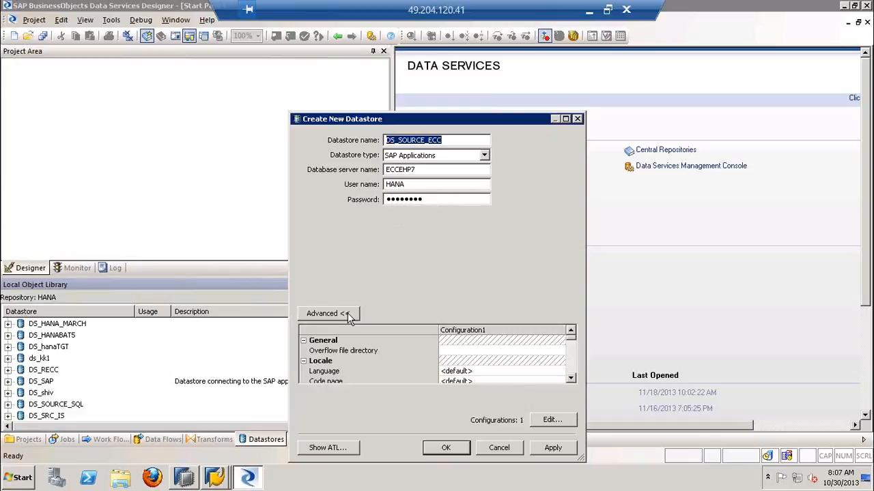
pyautogui.click(571, 379)
pyautogui.click(571, 380)
pyautogui.click(570, 379)
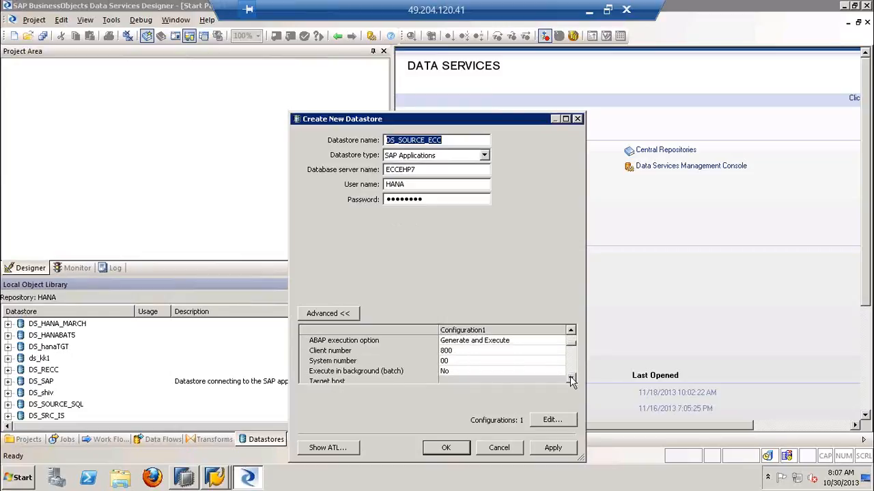
pyautogui.click(570, 380)
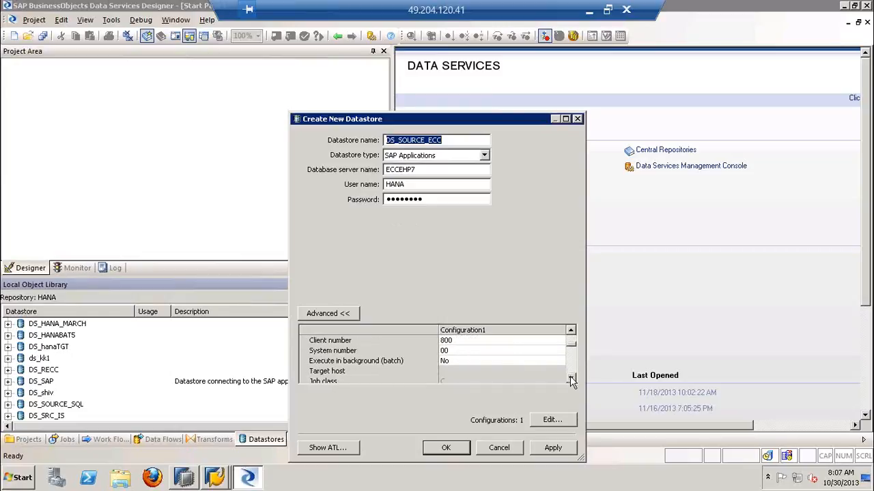
pyautogui.click(447, 340)
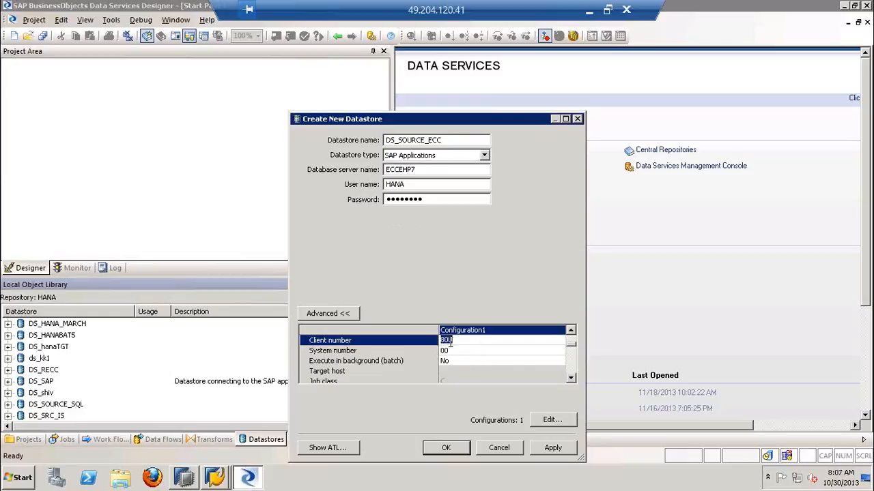
# Try to apply the datastore with system number 70, and decline to save it anyway
pyautogui.click(448, 351)
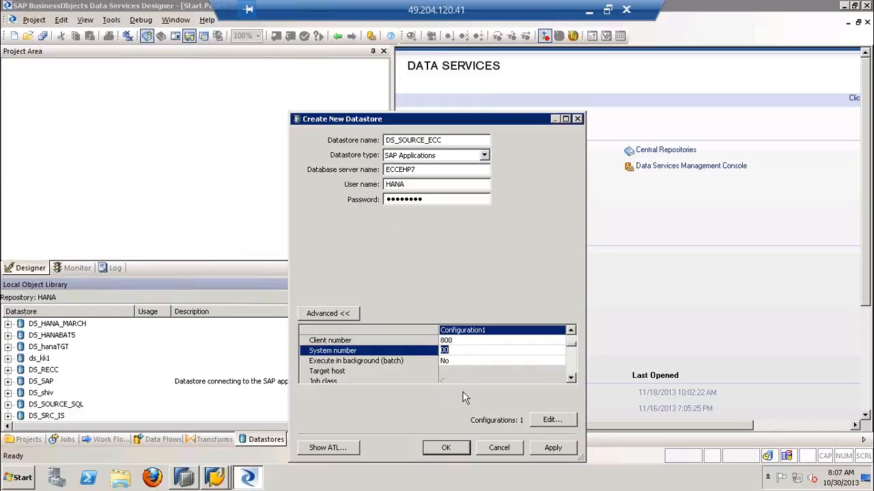
pyautogui.write('71')
pyautogui.press('BackSpace')
pyautogui.write('0')
pyautogui.click(381, 363)
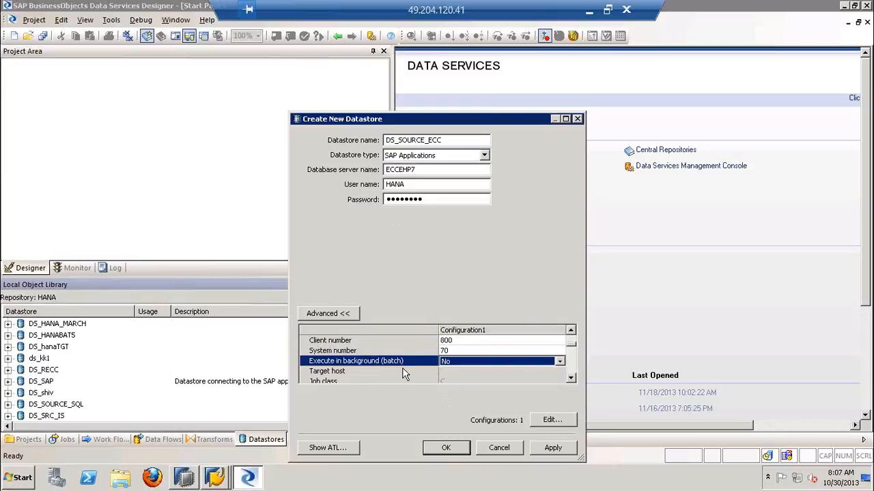
pyautogui.click(539, 447)
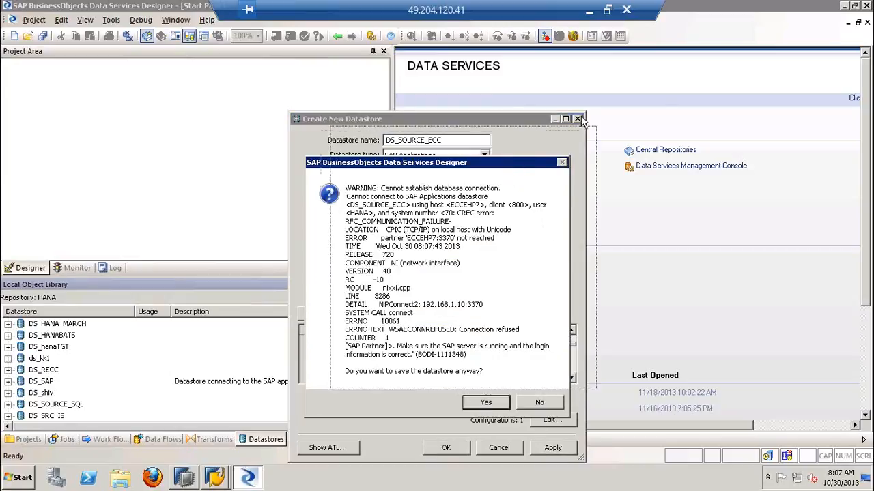
pyautogui.moveTo(509, 165); pyautogui.dragTo(663, 116)
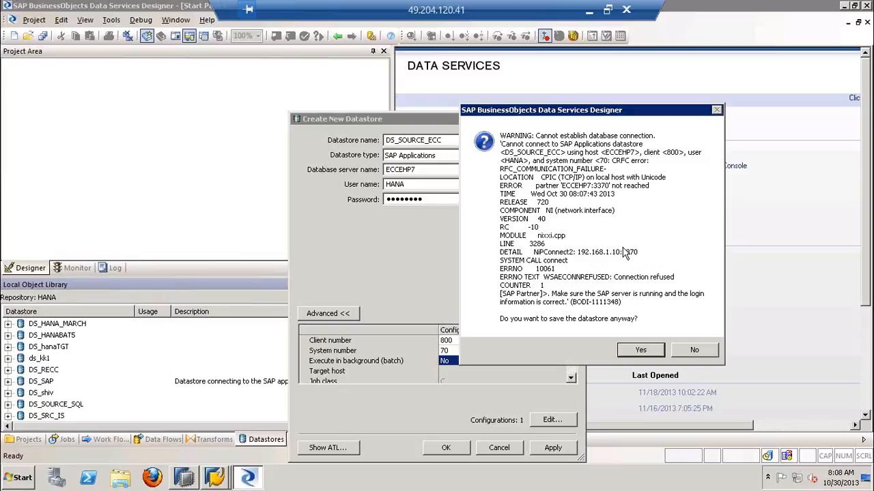
pyautogui.click(678, 350)
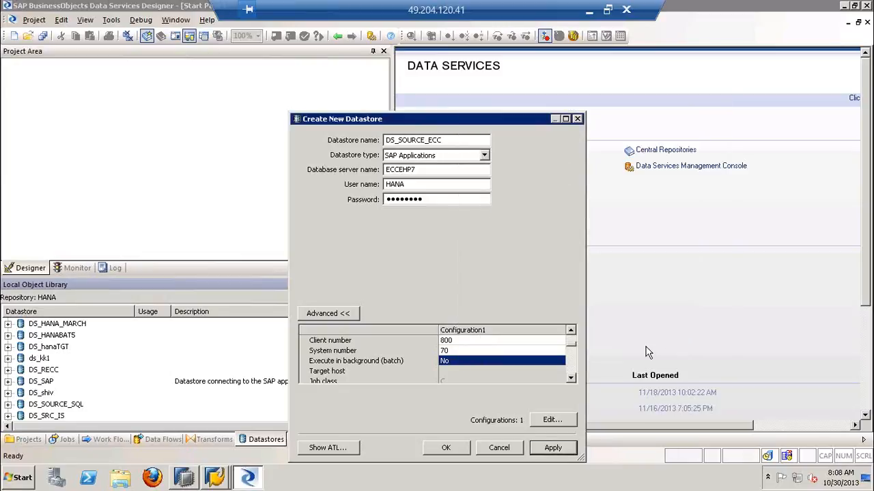
# Set the system number to 71 and save the DS_SOURCE_ECC datastore
pyautogui.click(498, 350)
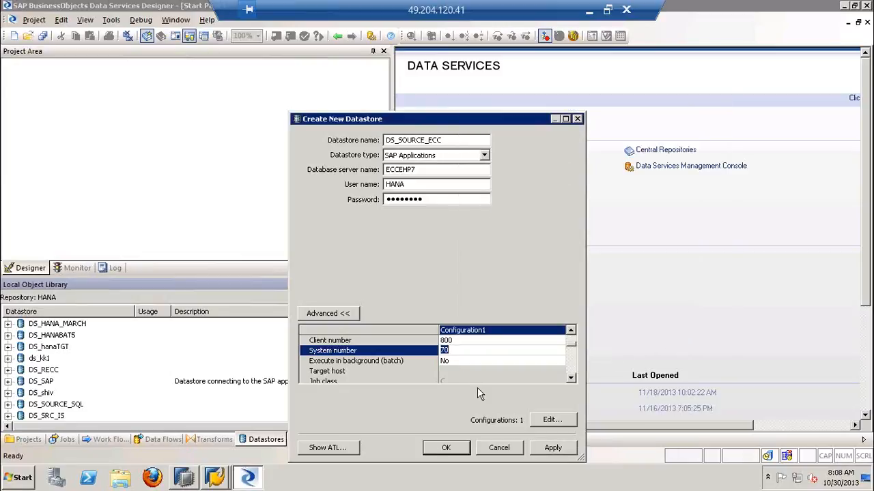
pyautogui.write('71')
pyautogui.click(552, 448)
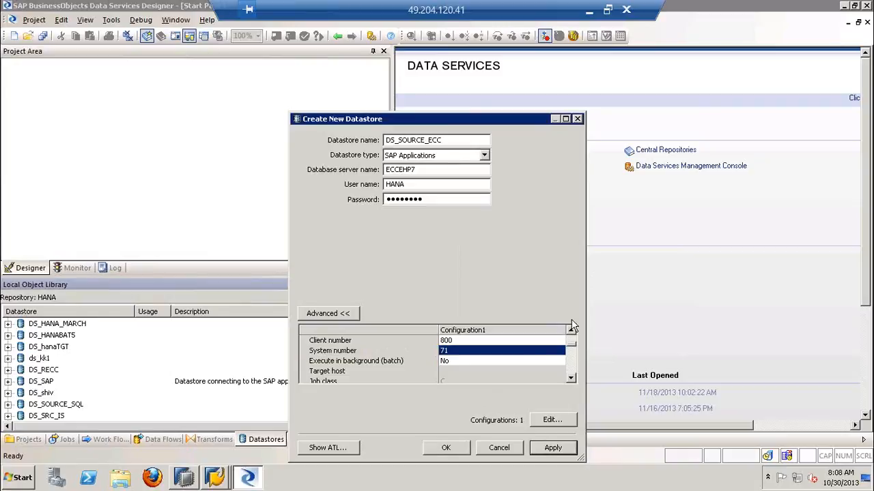
pyautogui.click(449, 446)
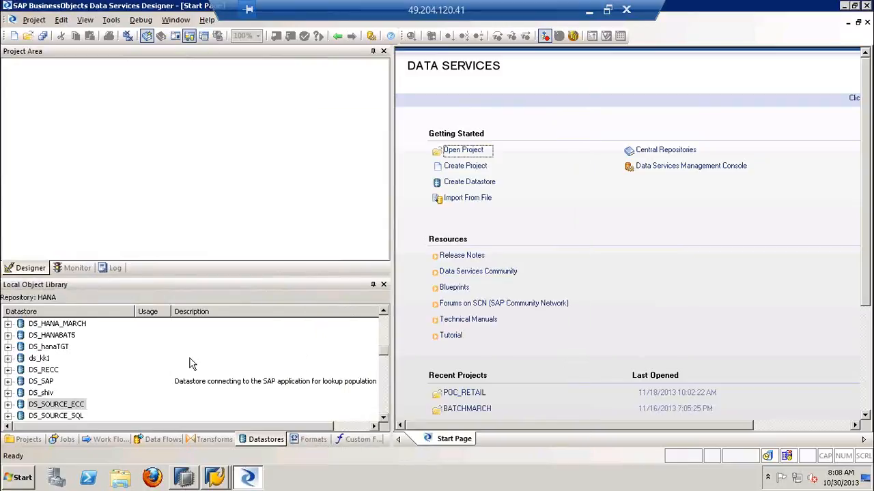
# Locate and select the DS_SOURCE_ECC datastore in the local object library
pyautogui.click(68, 404)
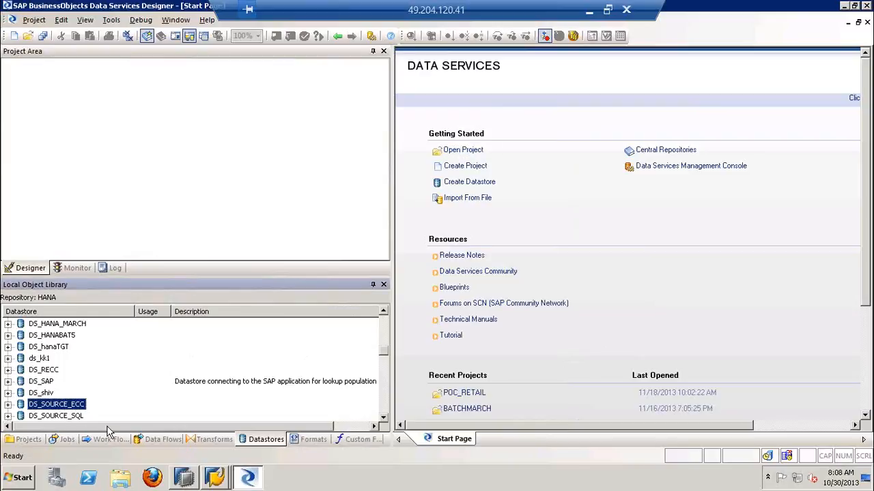
pyautogui.click(385, 419)
pyautogui.click(385, 419)
pyautogui.click(384, 419)
pyautogui.click(384, 419)
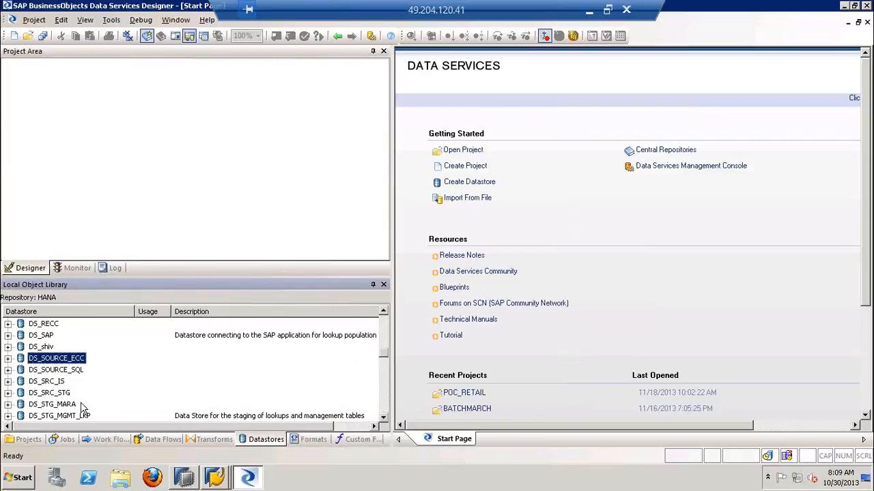
# Switch to the PowerPoint deck and bold item 2, "Replicate Meta data from the Source System.", on slide 6
pyautogui.click(589, 10)
pyautogui.click(82, 338)
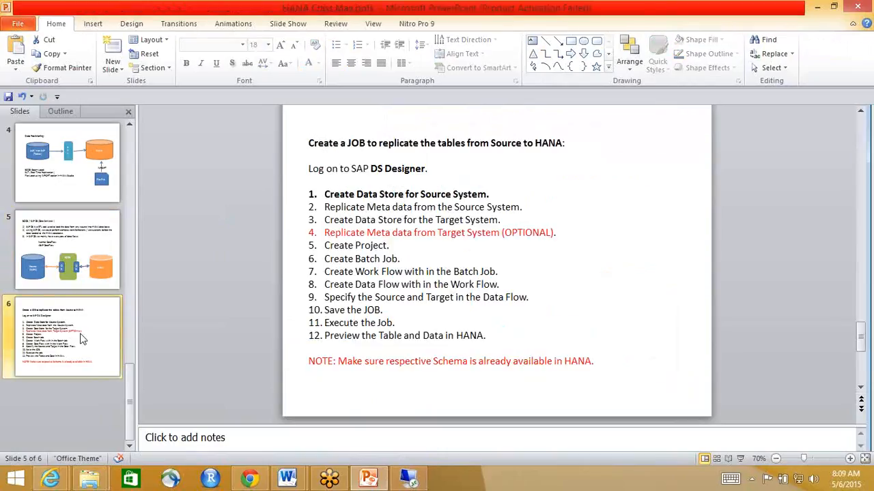
pyautogui.moveTo(521, 210); pyautogui.dragTo(324, 210)
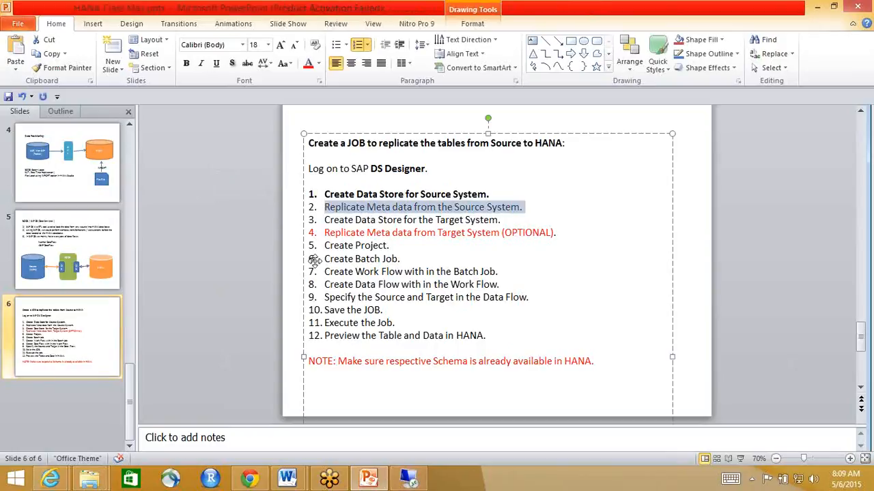
pyautogui.hotkey('ctrl', 'b')
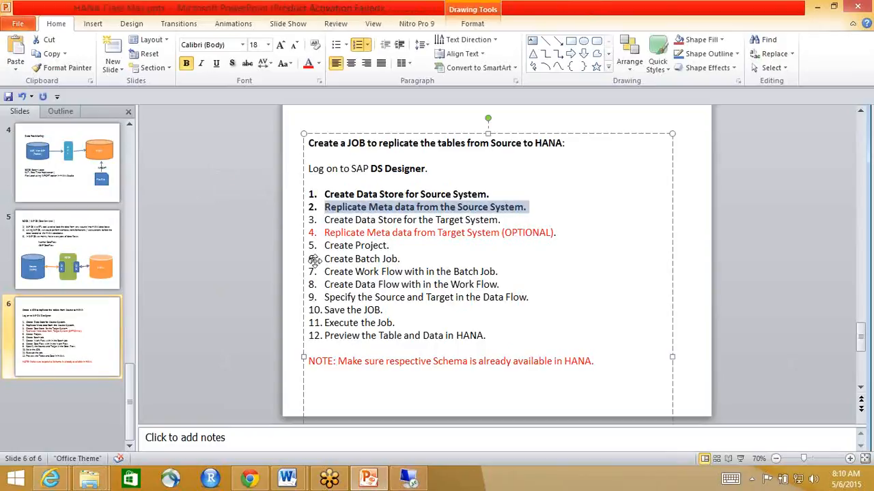
# View slide 5 with the BODS / SAP DS (Data Services) data flow diagram
pyautogui.click(104, 244)
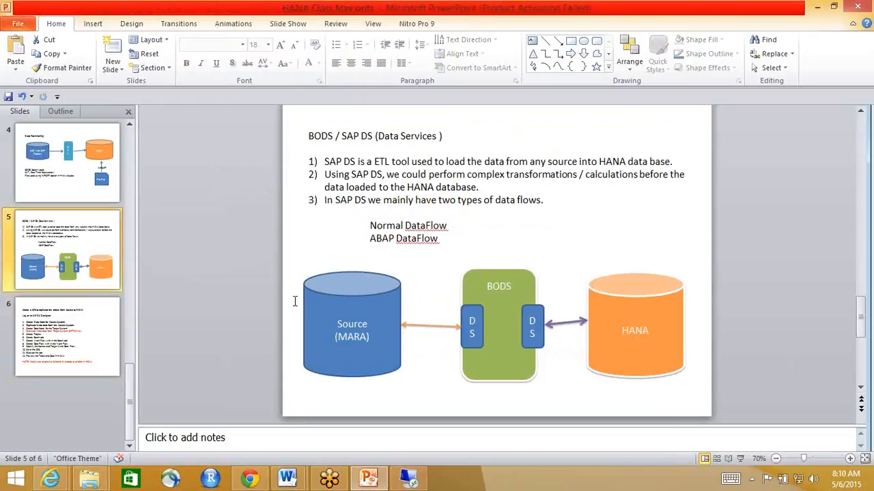
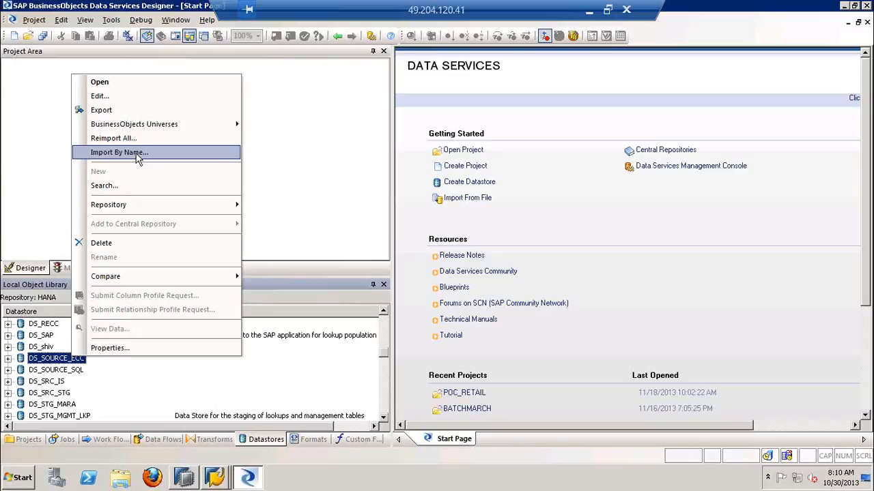
# Import the table MARA by name into the DS_SOURCE_ECC datastore
pyautogui.click(136, 154)
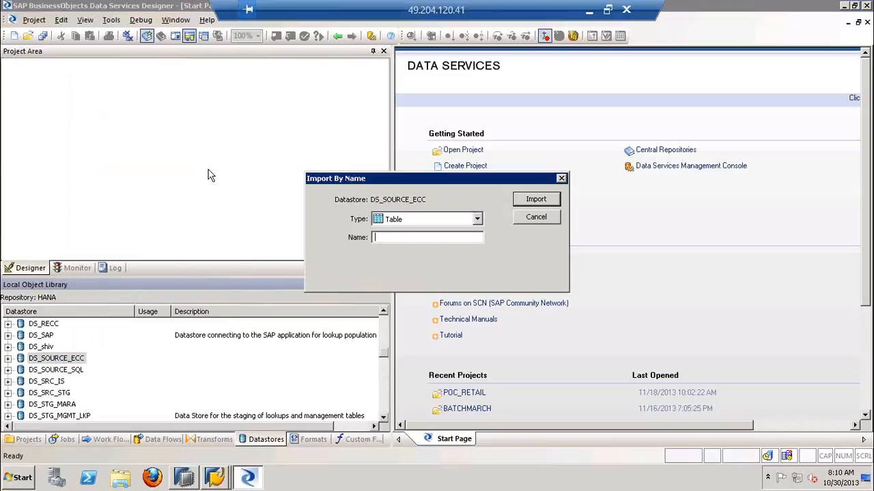
pyautogui.click(477, 219)
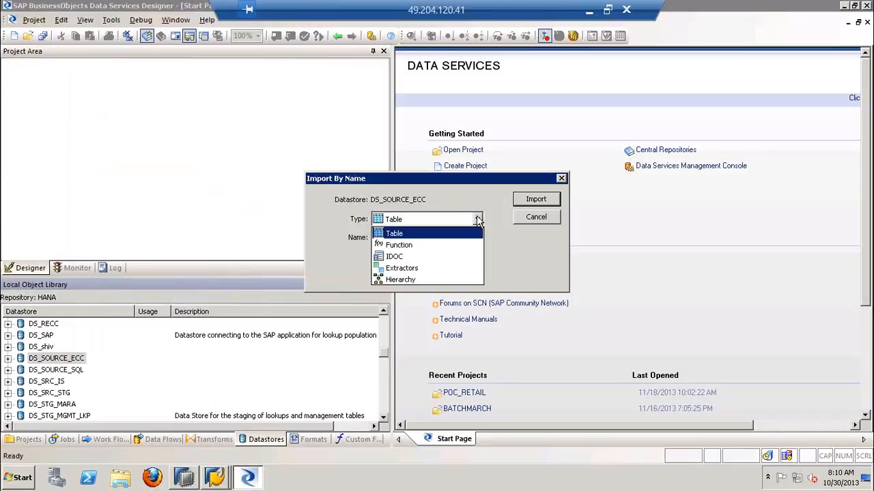
pyautogui.click(432, 236)
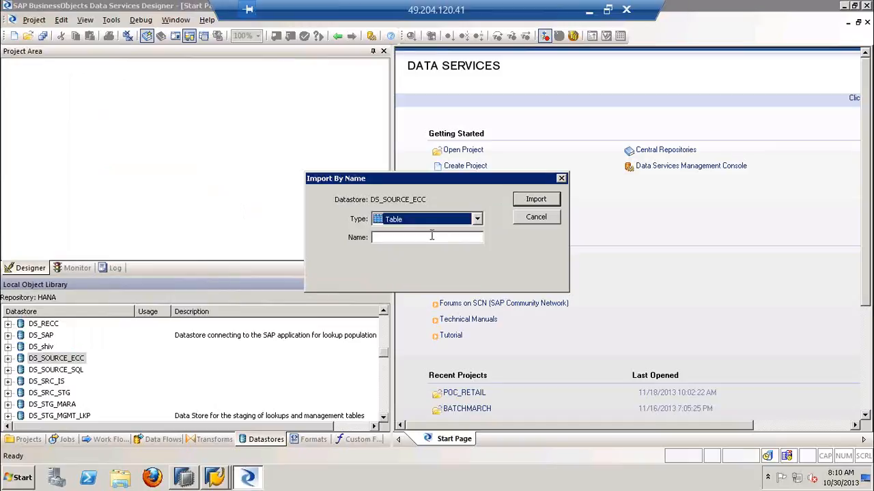
pyautogui.click(422, 240)
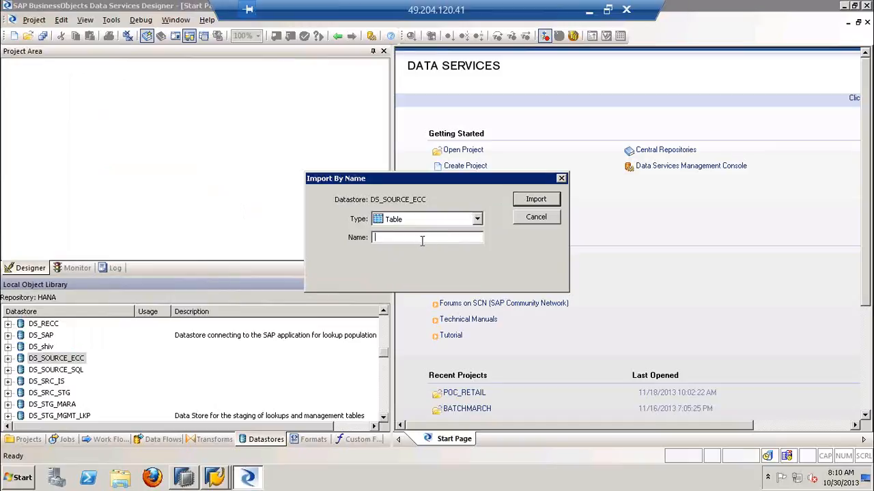
pyautogui.write('MARA')
pyautogui.click(536, 199)
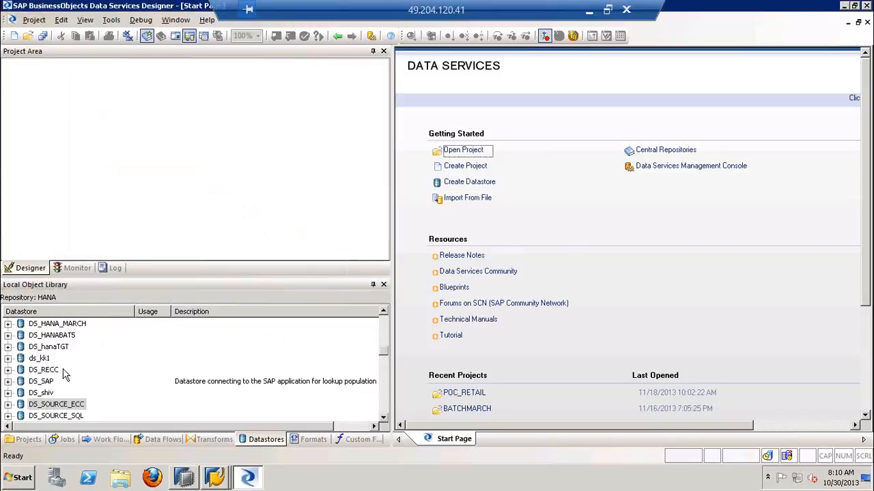
# Expand the DS_SOURCE_ECC datastore and its Tables node, and select the imported MARA table
pyautogui.click(37, 404)
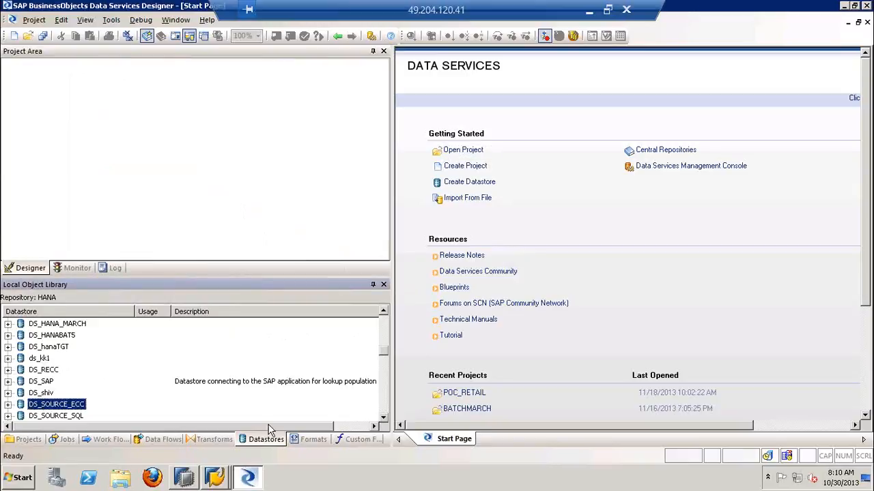
pyautogui.click(384, 417)
pyautogui.click(383, 417)
pyautogui.click(383, 417)
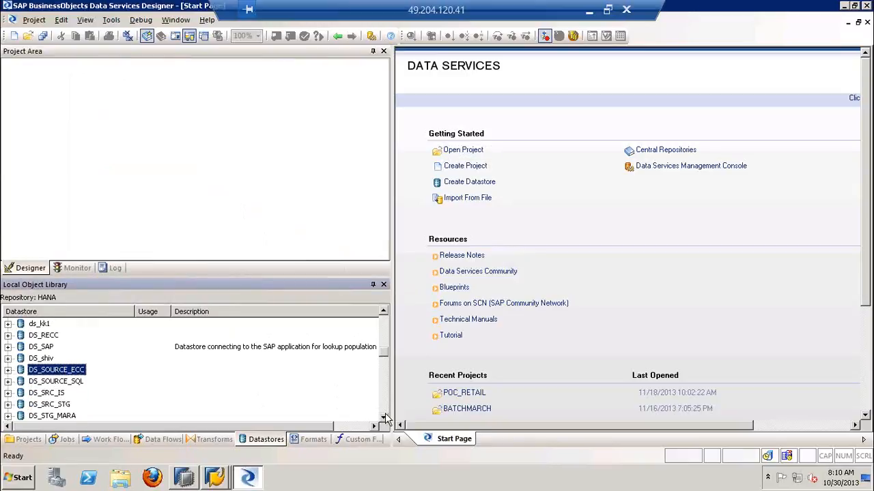
pyautogui.click(9, 369)
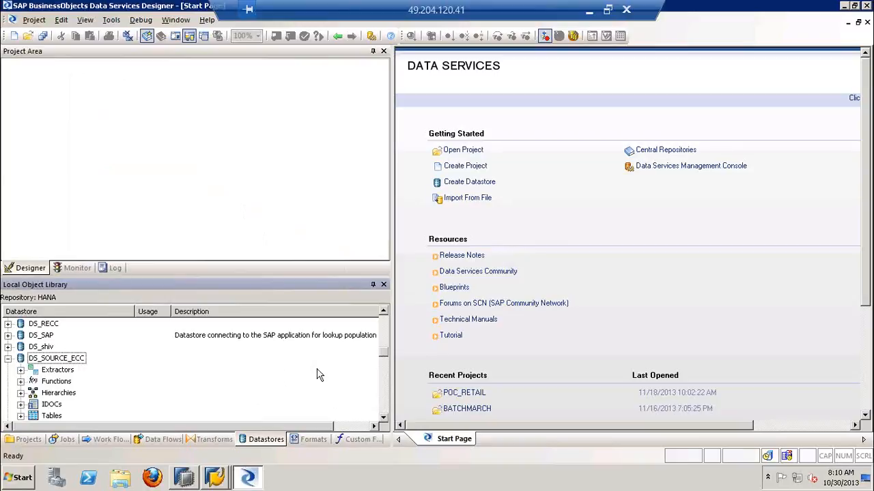
pyautogui.click(384, 418)
pyautogui.click(384, 417)
pyautogui.click(384, 418)
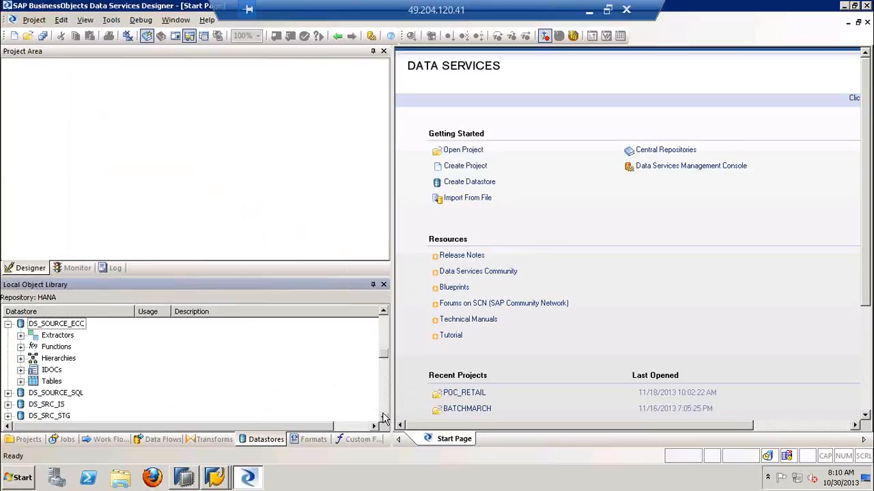
pyautogui.click(54, 381)
pyautogui.click(20, 382)
pyautogui.click(82, 393)
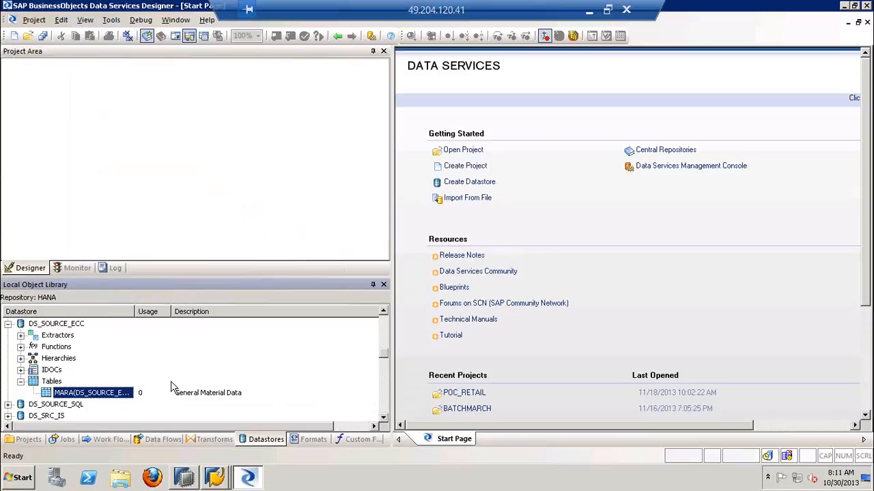
# Open the MARA table metadata, examine its columns, data types and descriptions, and return to the Start Page
pyautogui.doubleClick(61, 394)
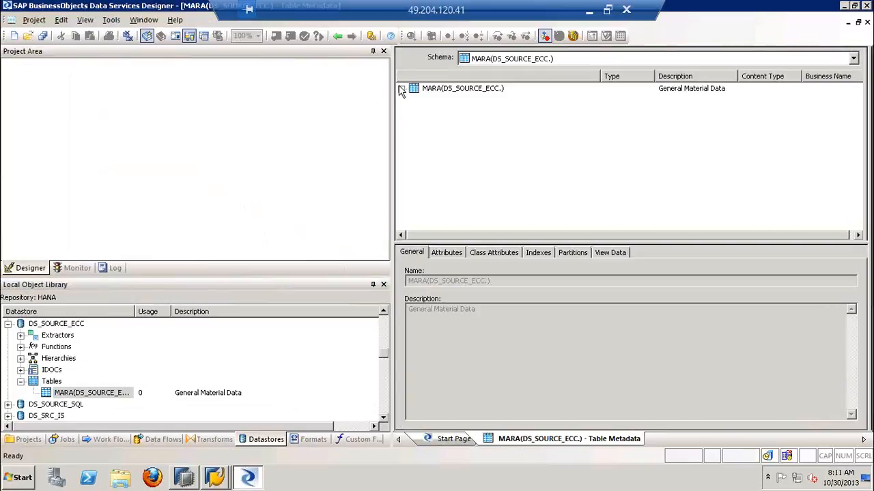
pyautogui.click(401, 89)
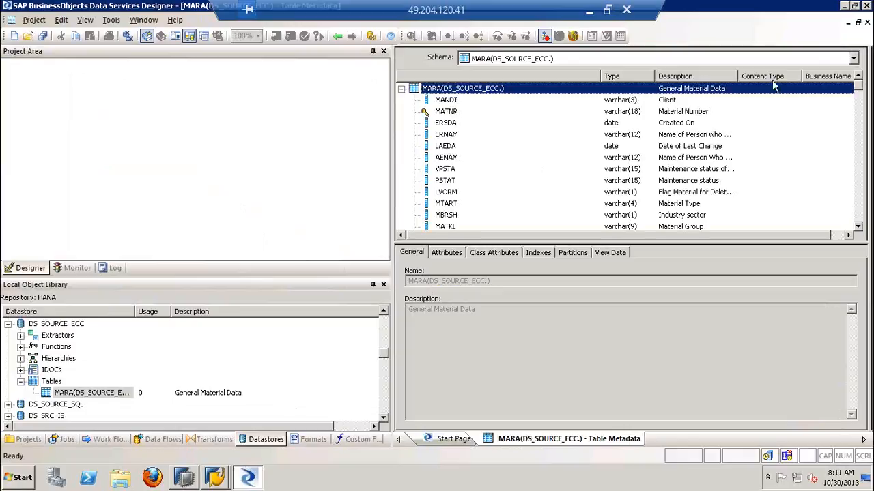
pyautogui.moveTo(861, 93)
pyautogui.mouseDown()
pyautogui.moveTo(861, 134)
pyautogui.moveTo(859, 78)
pyautogui.moveTo(857, 107)
pyautogui.mouseUp()
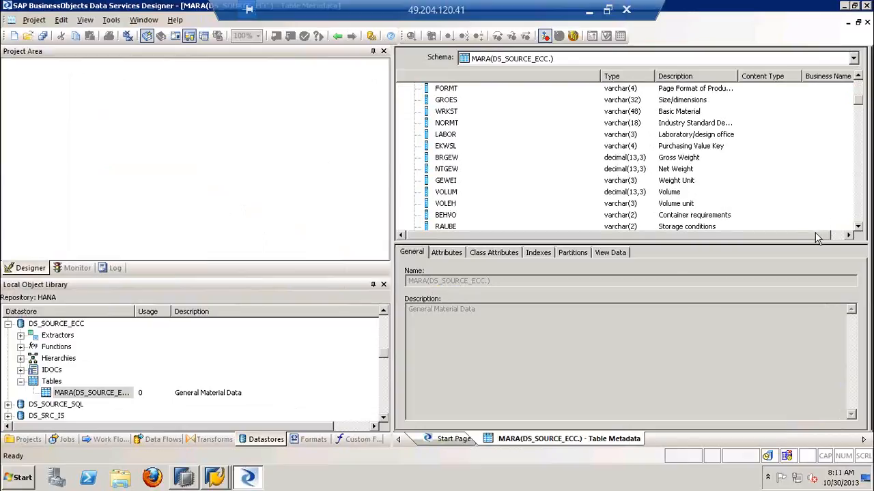
pyautogui.moveTo(815, 234); pyautogui.dragTo(830, 226)
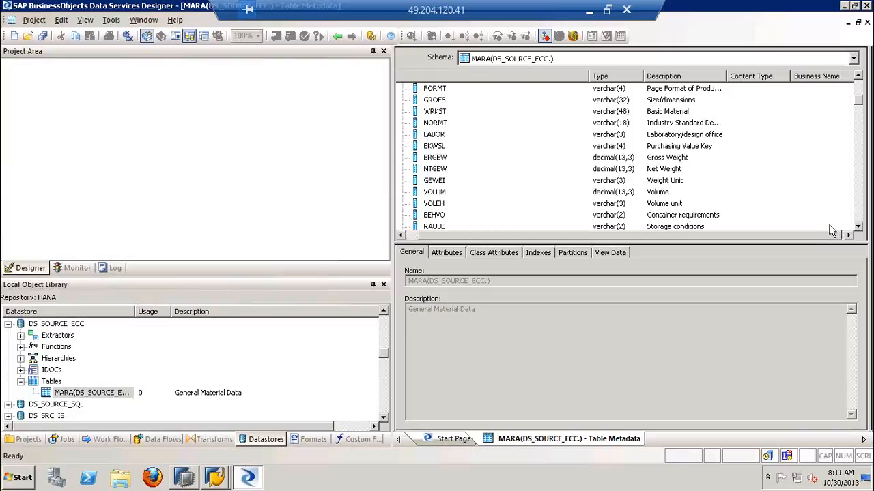
pyautogui.moveTo(859, 103); pyautogui.dragTo(848, 75)
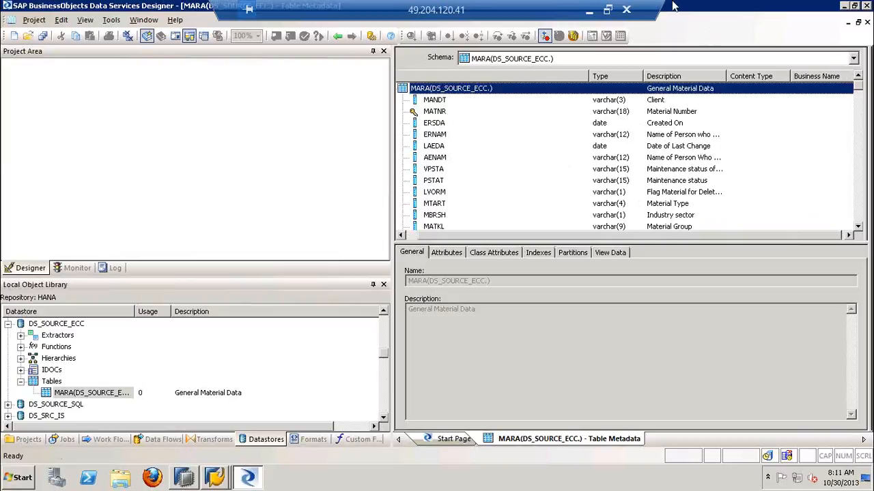
pyautogui.click(334, 37)
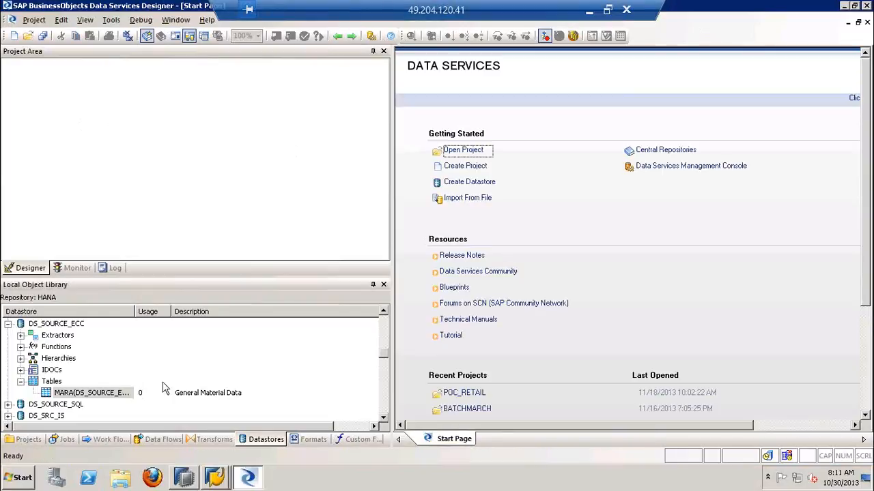
# Widen the Datastore column of the local object library to fit the full MARA table name
pyautogui.click(101, 395)
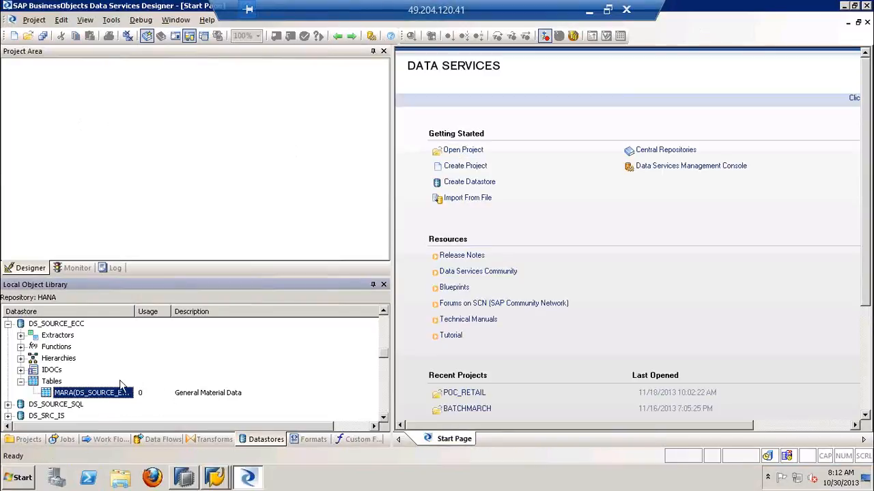
pyautogui.click(134, 311)
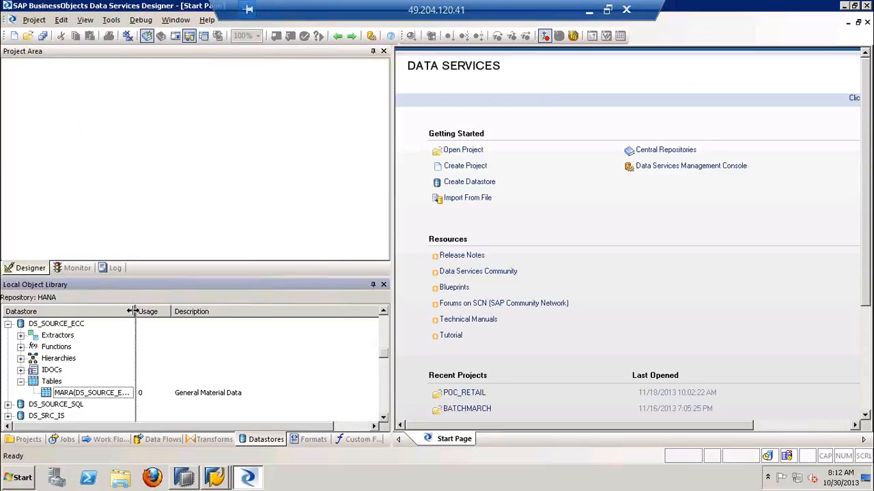
pyautogui.moveTo(134, 312); pyautogui.dragTo(166, 311)
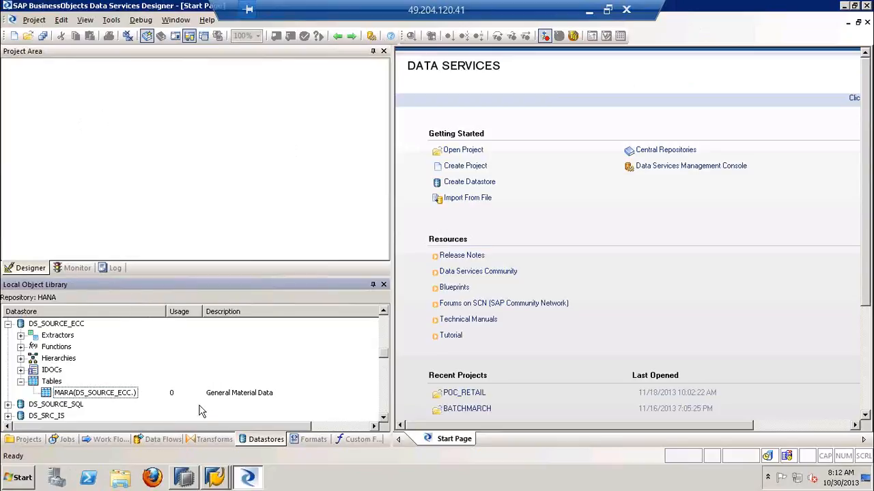
# Switch to the PowerPoint deck, highlight item 3, "Create Data Store for the Target System.", and return to Data Services Designer
pyautogui.click(588, 11)
pyautogui.moveTo(505, 222); pyautogui.dragTo(321, 224)
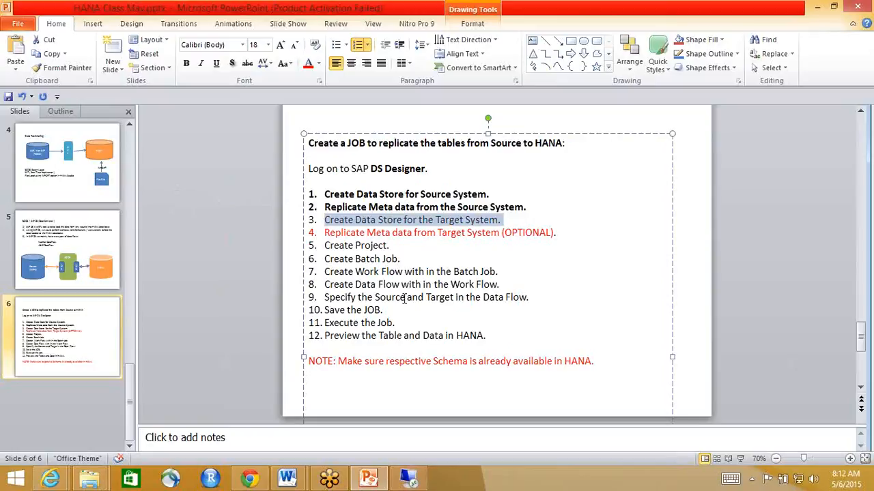
pyautogui.click(403, 479)
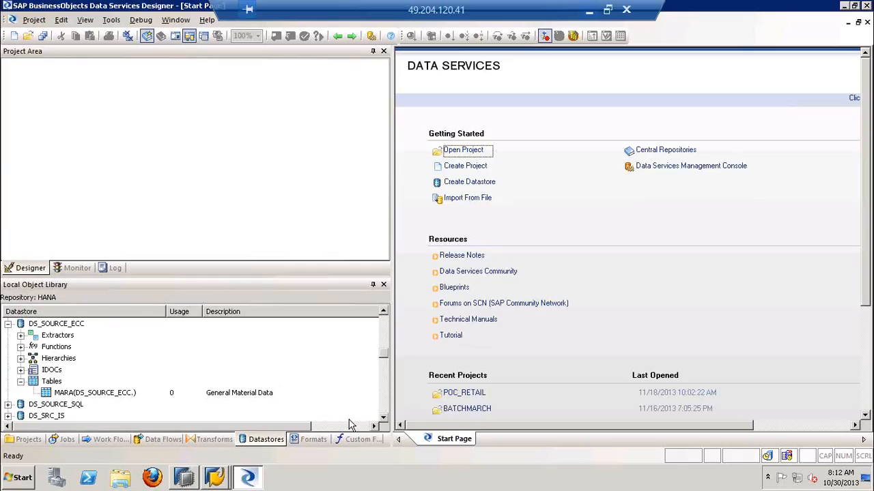
# Collapse DS_SOURCE_ECC and start a new datastore named DS_TARGET_HANA
pyautogui.click(8, 324)
pyautogui.click(57, 326)
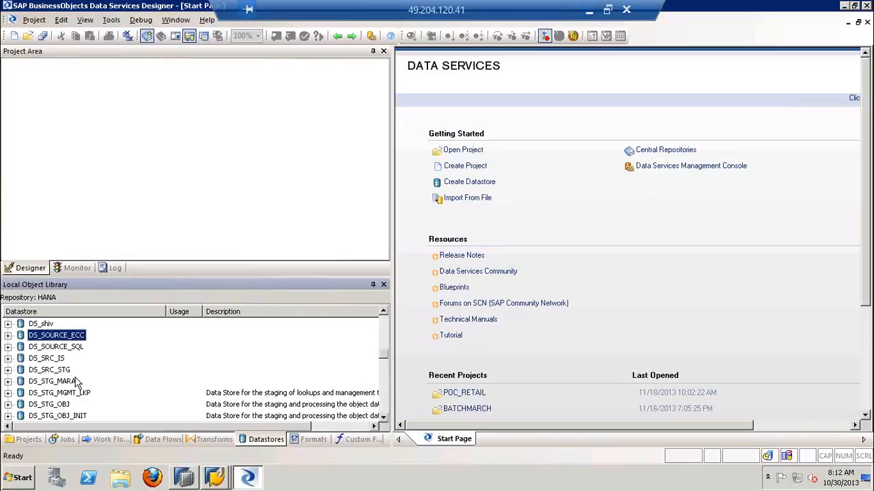
pyautogui.rightClick(151, 343)
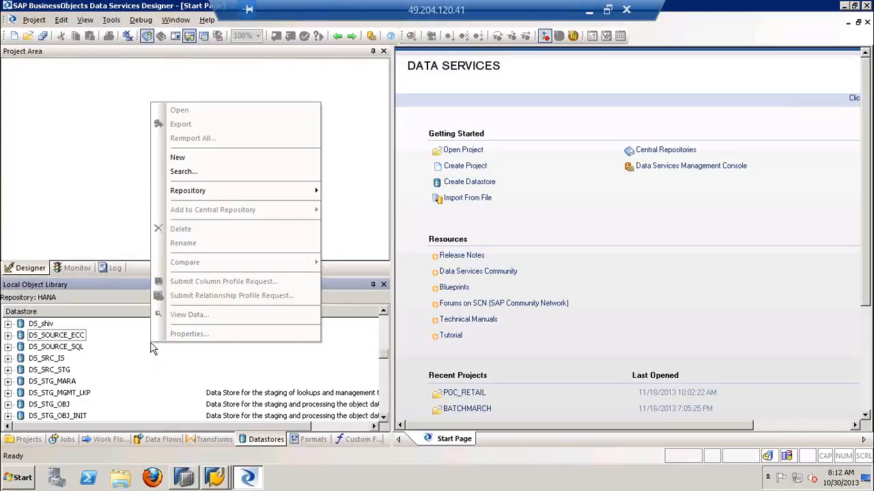
pyautogui.click(228, 157)
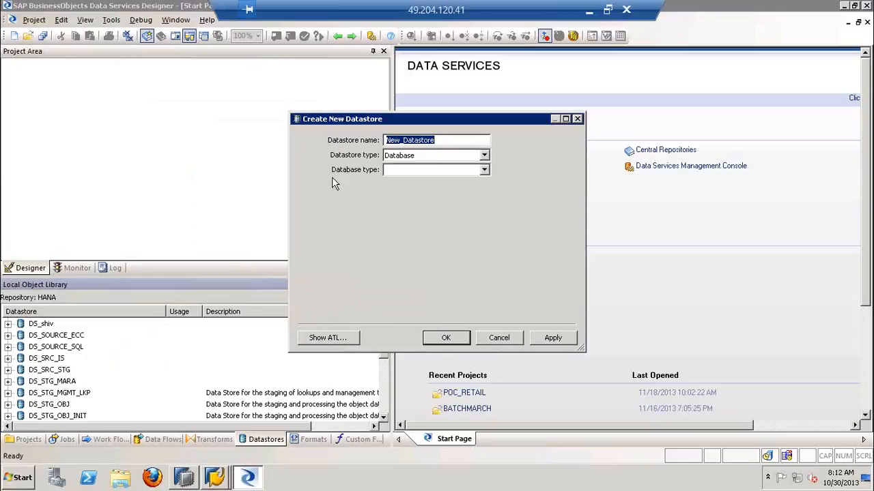
pyautogui.write('DS')
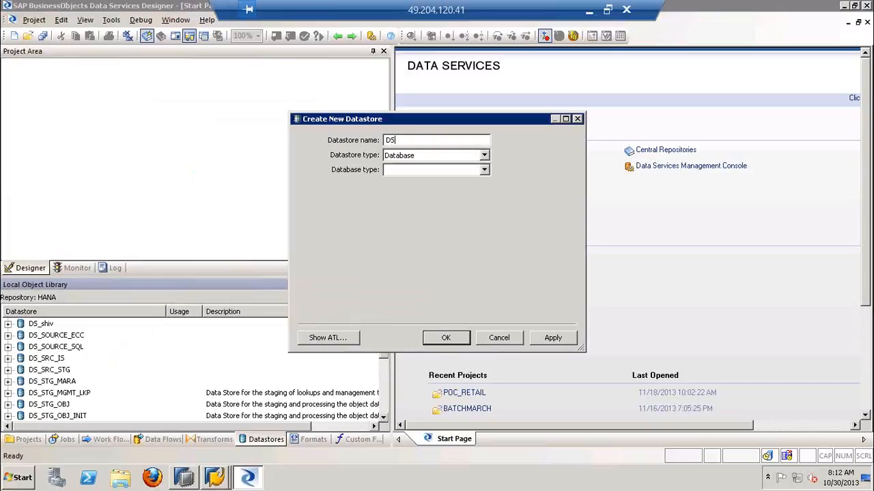
pyautogui.write('_TARGET_HANA')
# Set the datastore type to Database, the database type to SAP HANA and the database version to HANA 1.x
pyautogui.click(408, 156)
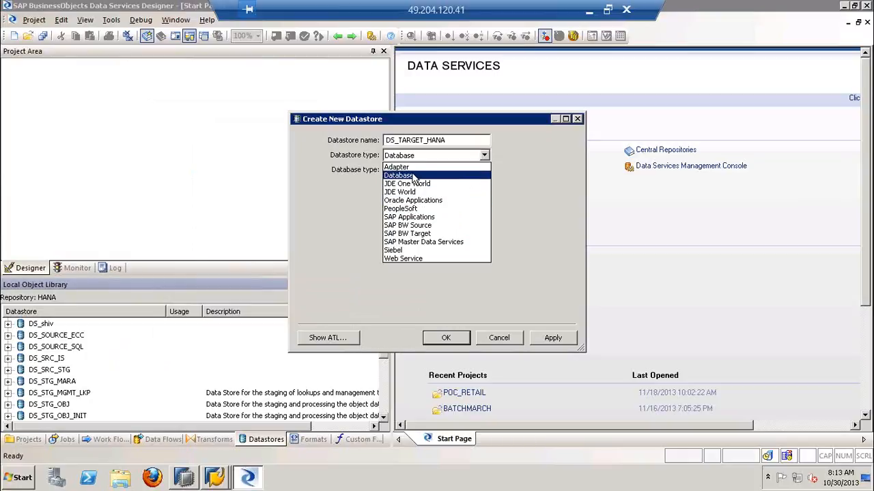
pyautogui.click(417, 177)
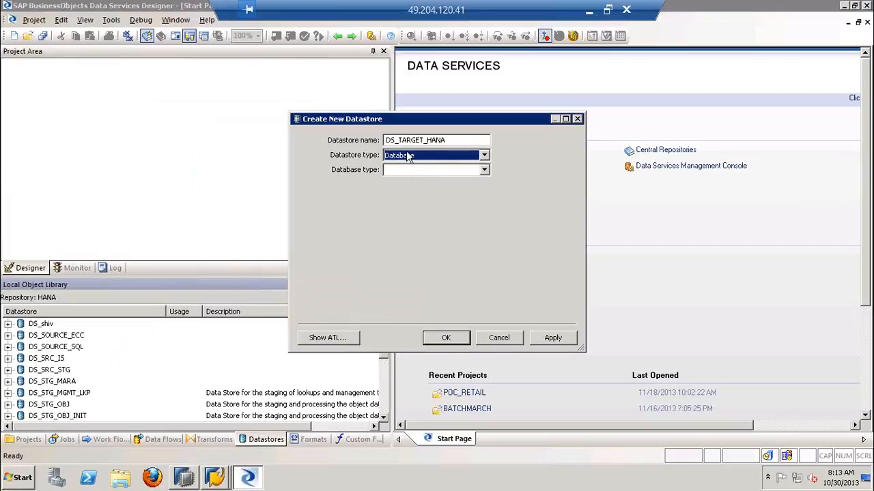
pyautogui.click(468, 171)
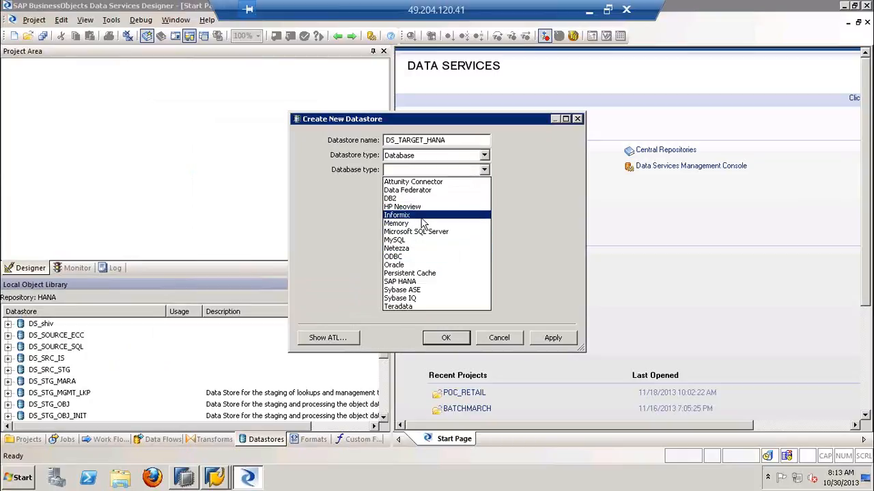
pyautogui.click(415, 281)
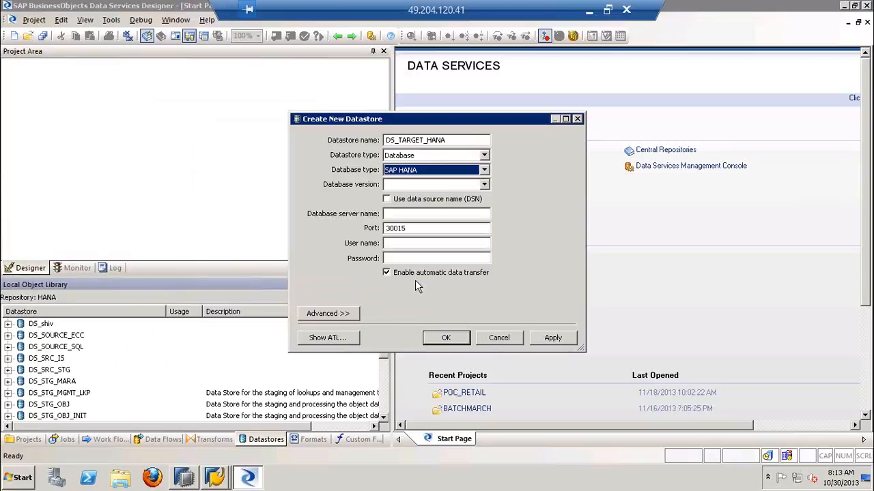
pyautogui.click(484, 185)
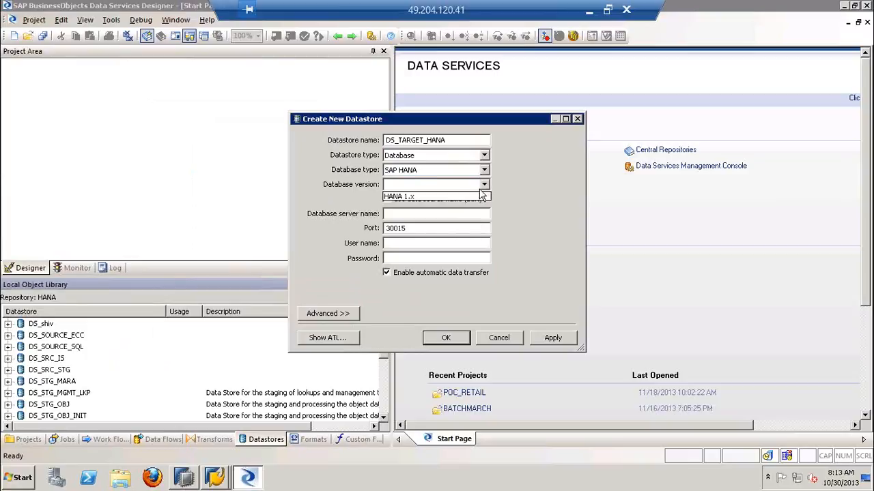
pyautogui.click(465, 196)
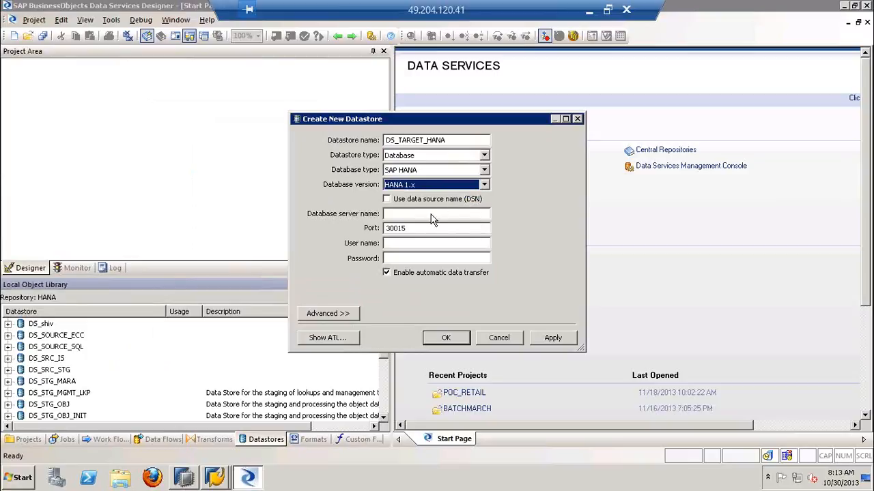
# Enter the database server name saphan, the user name HANA and the account password for the datastore connection
pyautogui.click(399, 215)
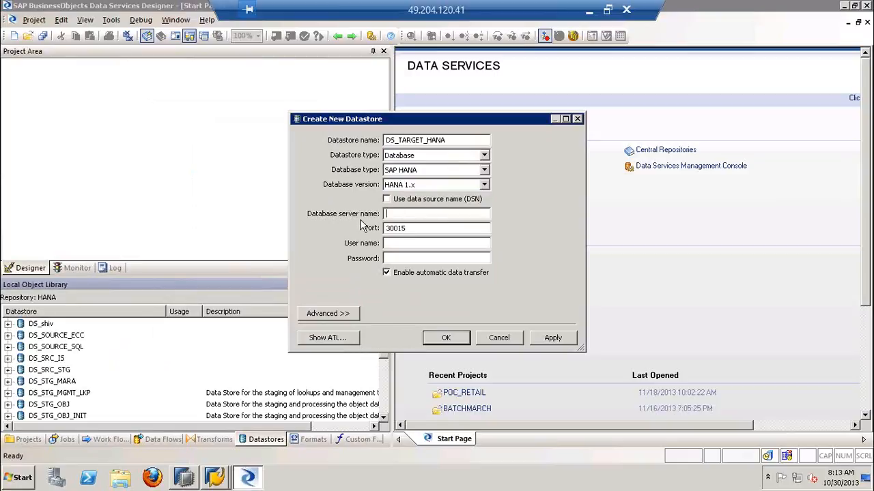
pyautogui.write('saphan')
pyautogui.moveTo(409, 230); pyautogui.dragTo(385, 228)
pyautogui.click(391, 244)
pyautogui.write('HANA********')
# Expand the advanced settings of DS_TARGET_HANA, look through the Connection and General parameters, and highlight part of the port number
pyautogui.click(331, 313)
pyautogui.scroll(-5, 571, 381)
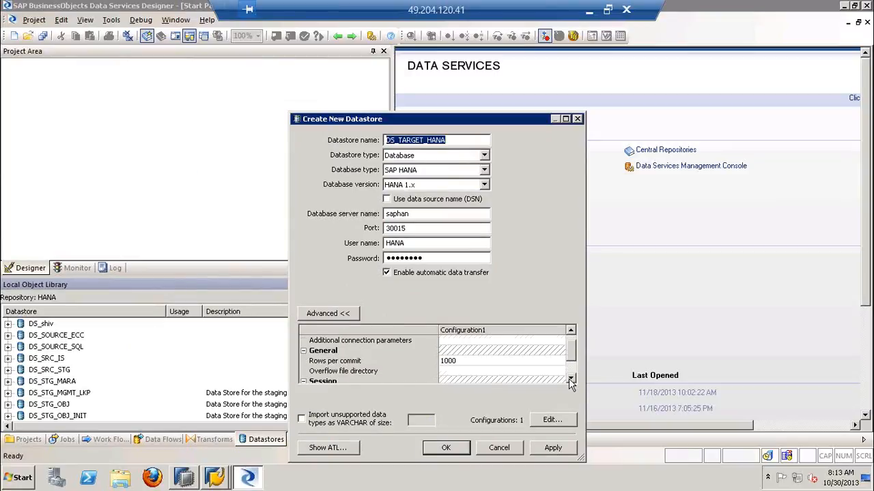
pyautogui.moveTo(574, 362); pyautogui.dragTo(570, 343)
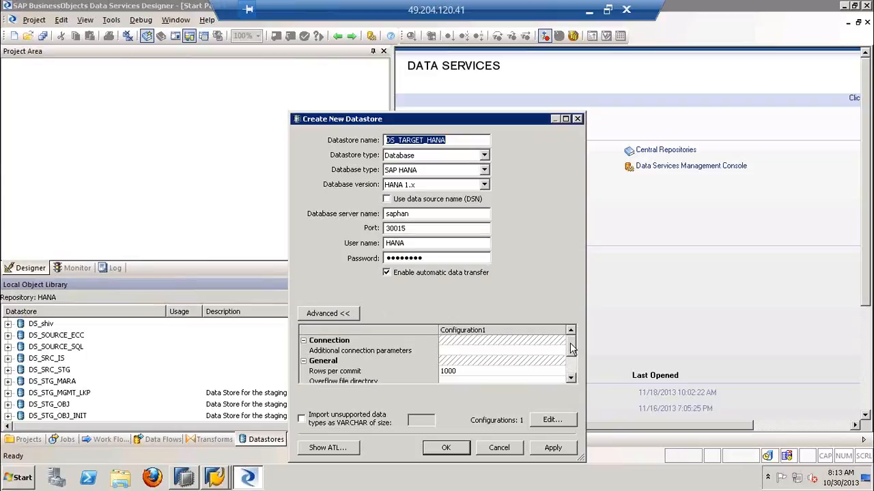
pyautogui.moveTo(386, 229); pyautogui.dragTo(400, 232)
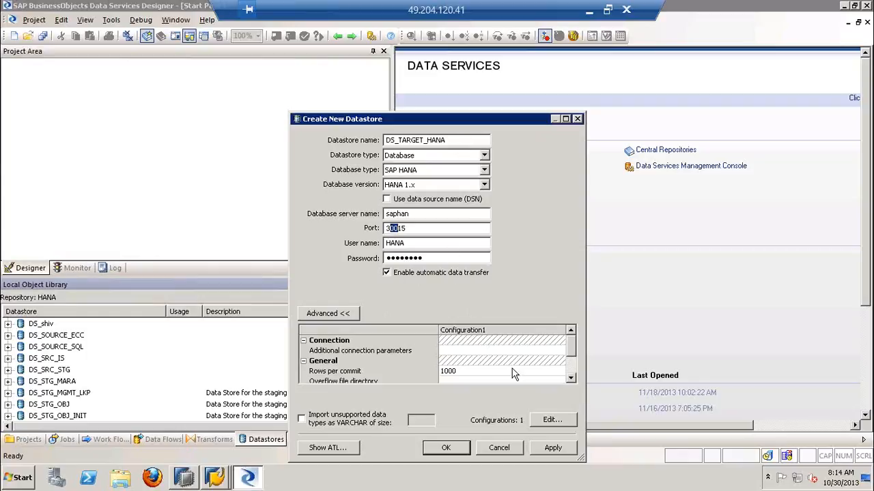
# Apply and save the new DS_TARGET_HANA datastore, and select it in the object library
pyautogui.click(549, 447)
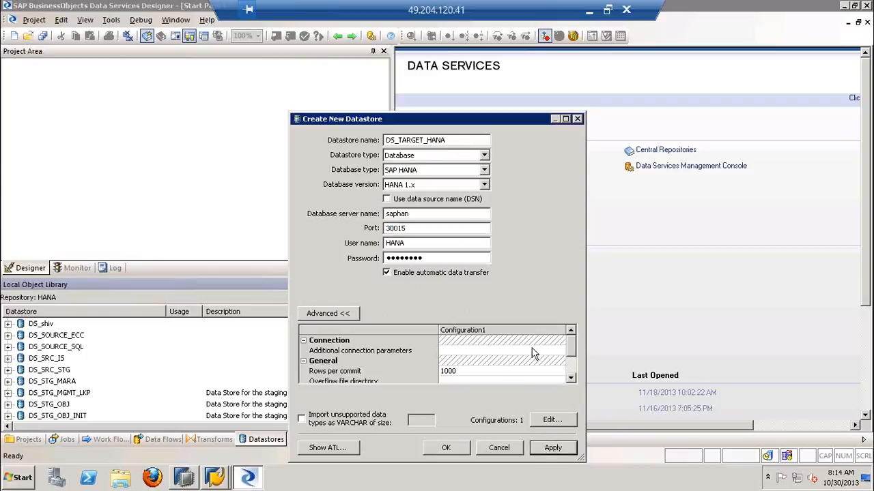
pyautogui.click(448, 450)
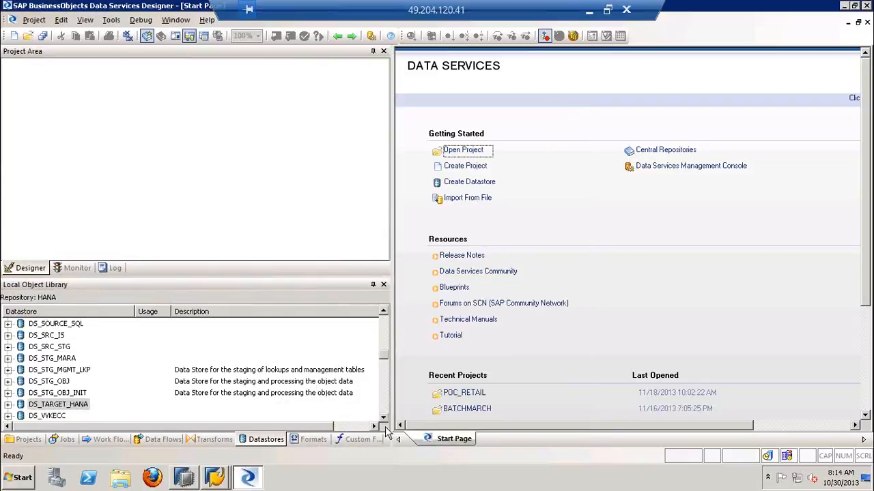
pyautogui.click(81, 407)
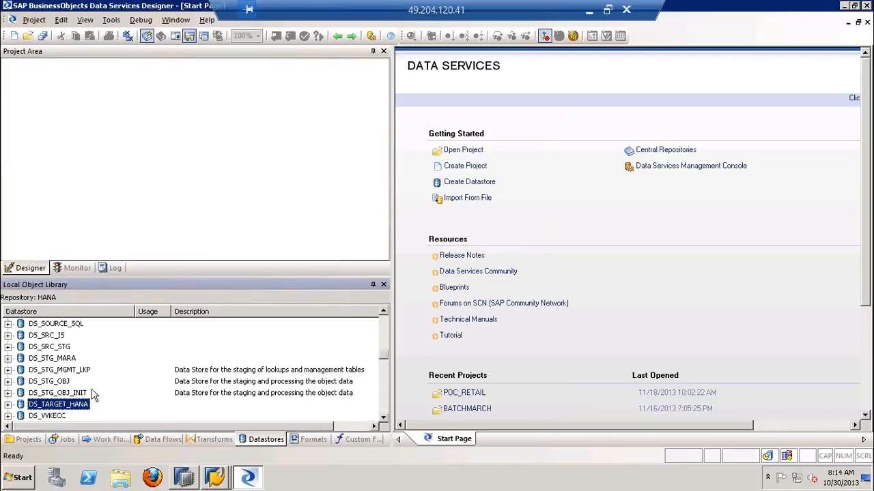
# Switch to the PowerPoint deck and point out the MARA source and the HANA target in slide 5's BODS diagram
pyautogui.click(590, 10)
pyautogui.moveTo(326, 233); pyautogui.dragTo(560, 233)
pyautogui.click(72, 246)
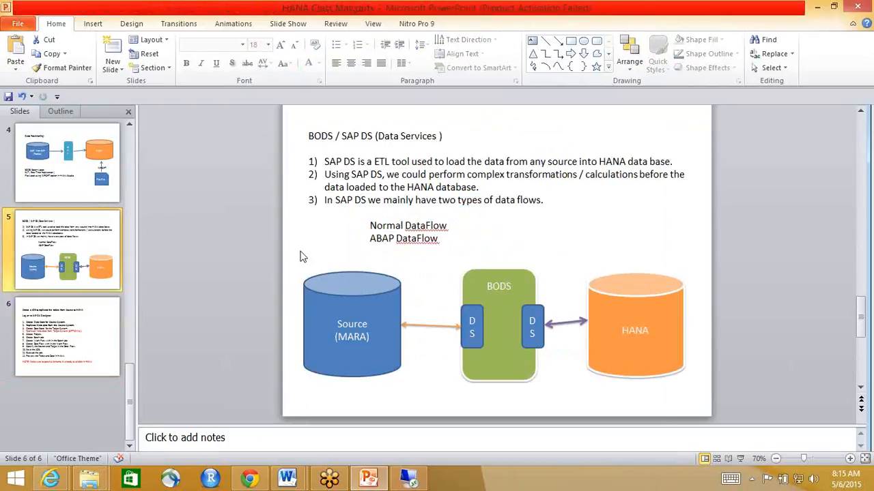
pyautogui.moveTo(335, 338); pyautogui.dragTo(369, 337)
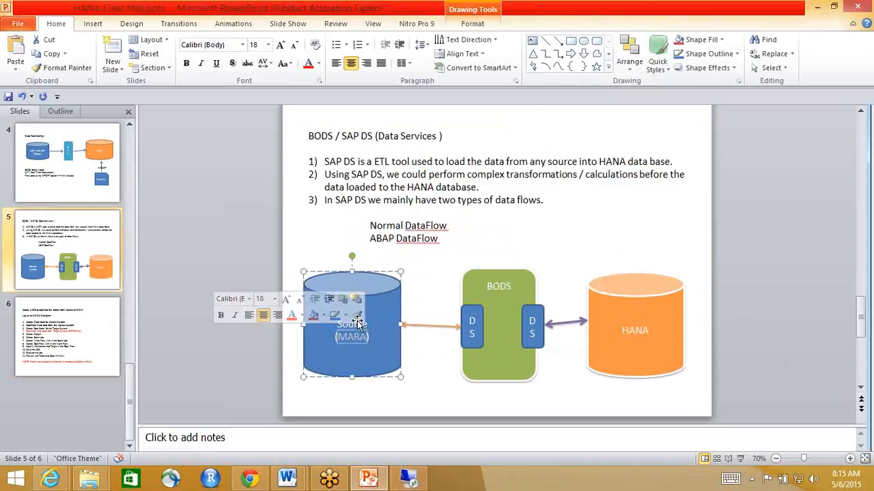
pyautogui.click(633, 310)
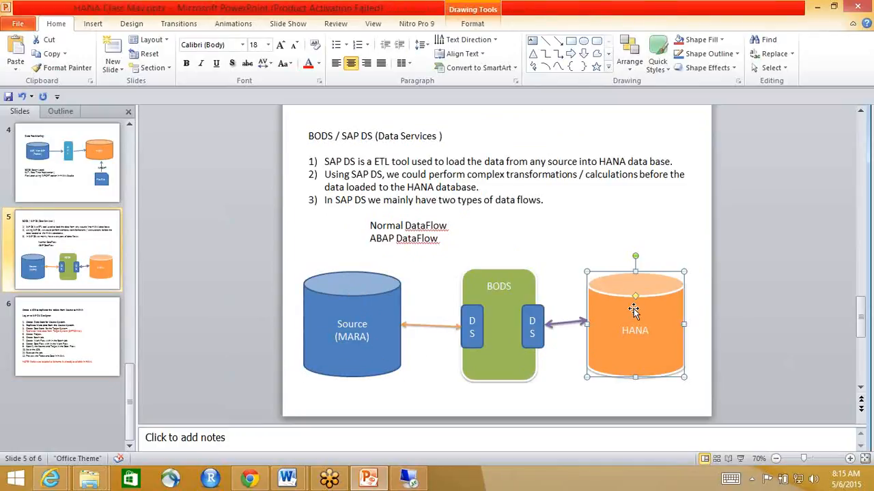
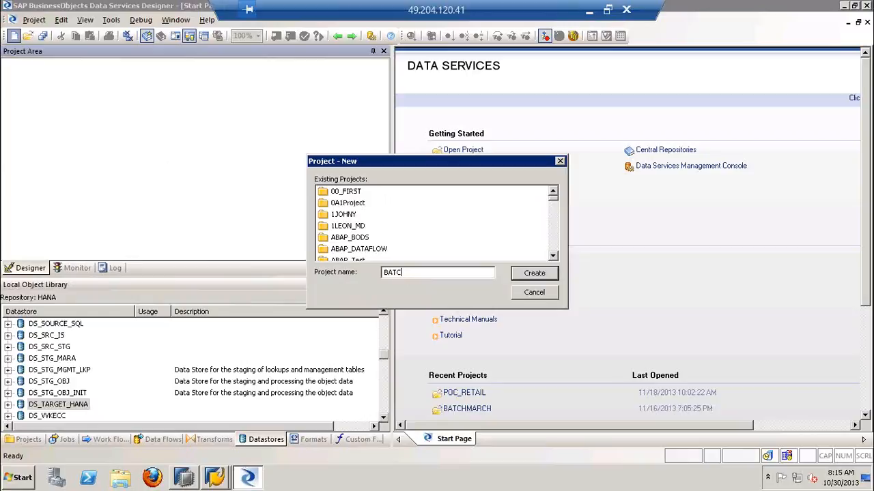
# Create a new project named BATCHMAY and select it in the project area
pyautogui.write('MAY')
pyautogui.click(540, 277)
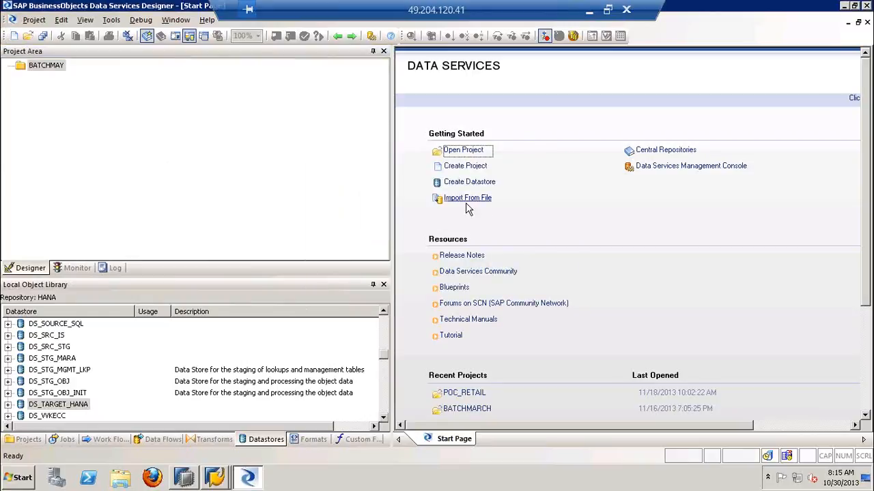
pyautogui.click(56, 66)
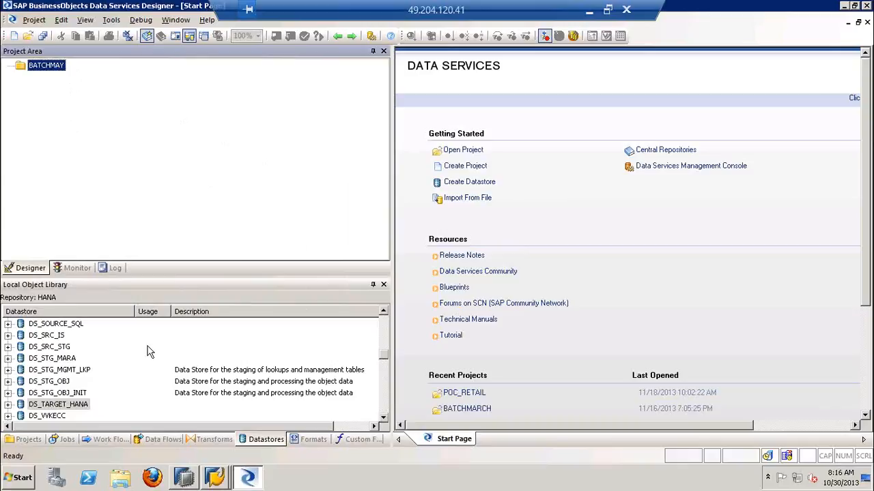
# Switch to the PowerPoint deck, highlight step 6 on creating the batch job, and return to Data Services Designer
pyautogui.click(589, 11)
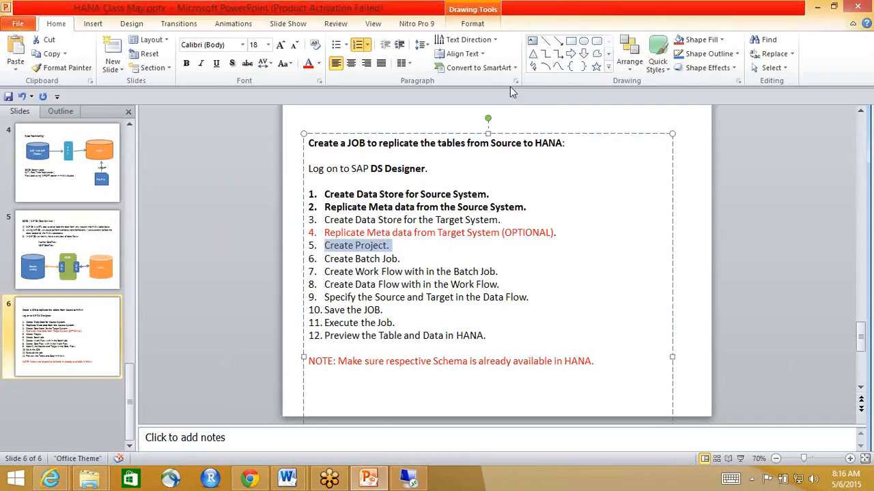
pyautogui.moveTo(326, 261); pyautogui.dragTo(399, 264)
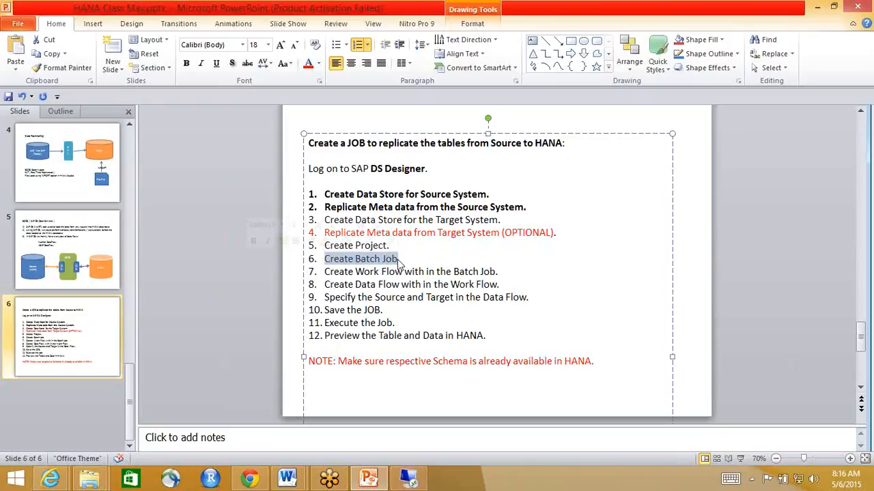
pyautogui.click(409, 479)
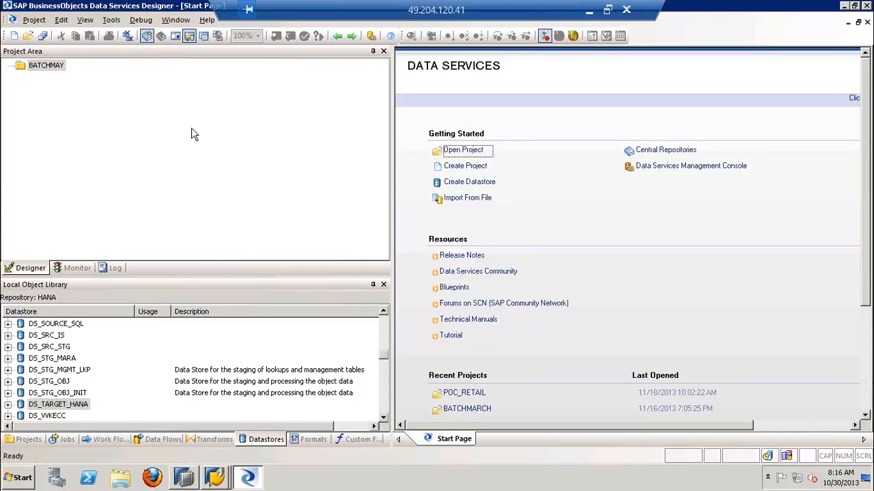
# Add a new batch job under the BATCHMAY project
pyautogui.click(45, 65)
pyautogui.rightClick(45, 64)
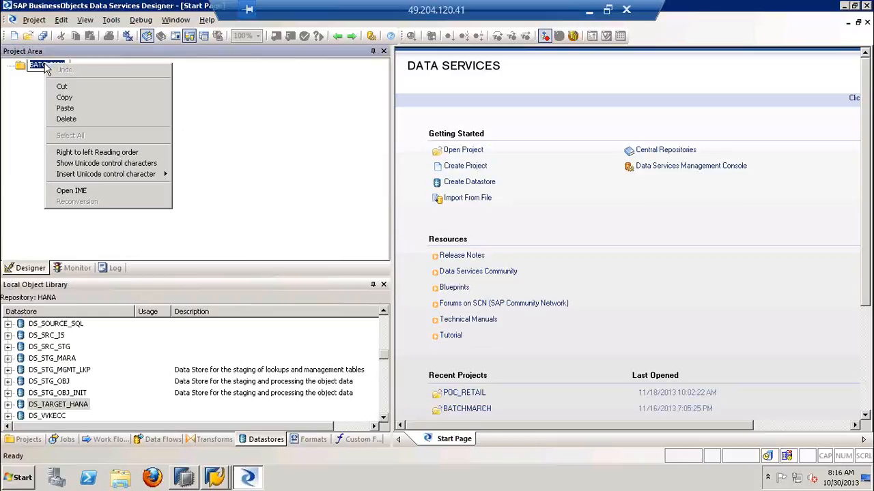
pyautogui.click(20, 70)
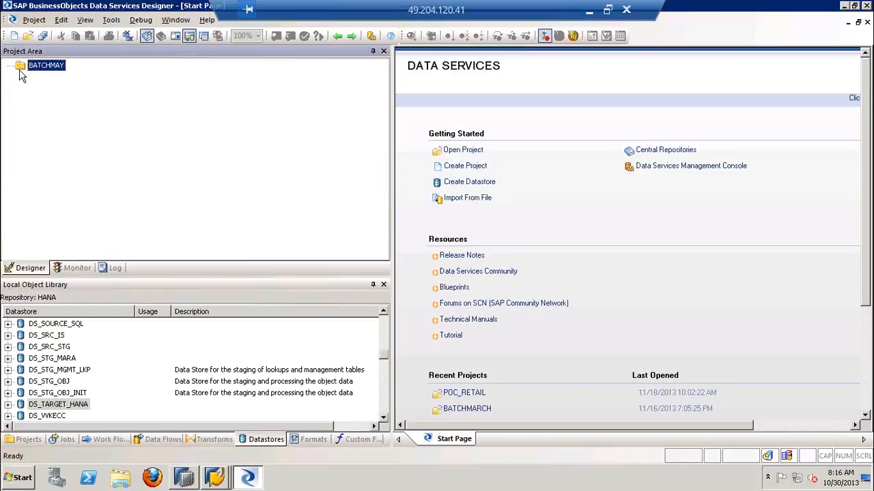
pyautogui.rightClick(20, 71)
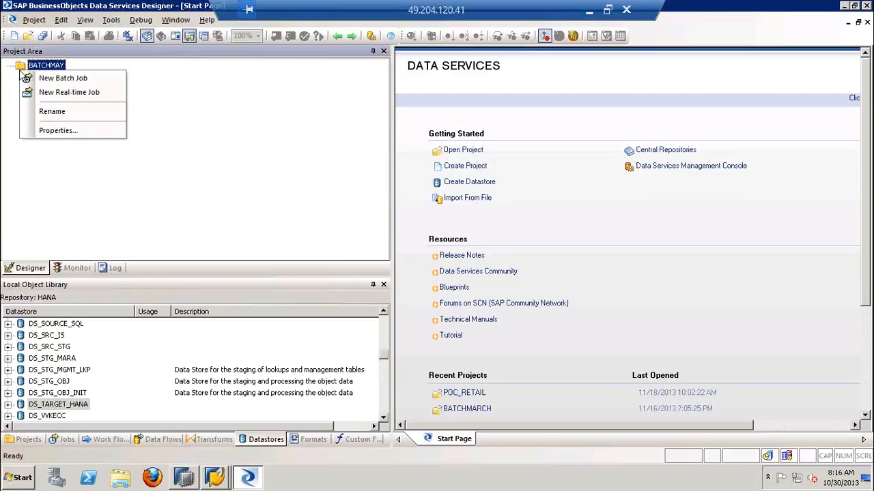
pyautogui.click(100, 79)
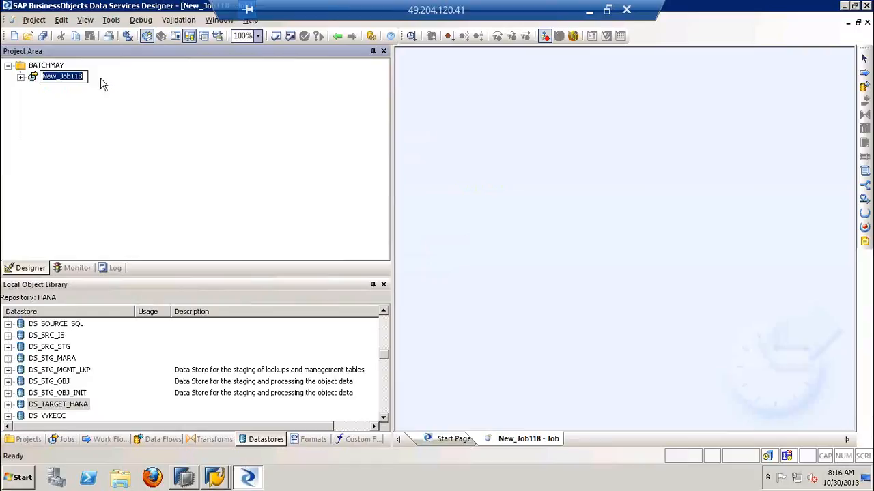
# Try to name the new batch job BJ_MARA
pyautogui.write('BJ_')
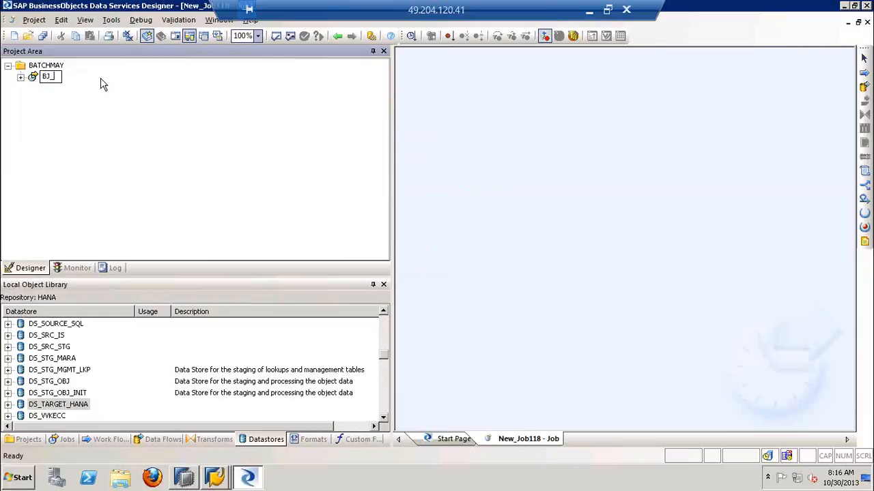
pyautogui.write('MARA')
pyautogui.press('Return')
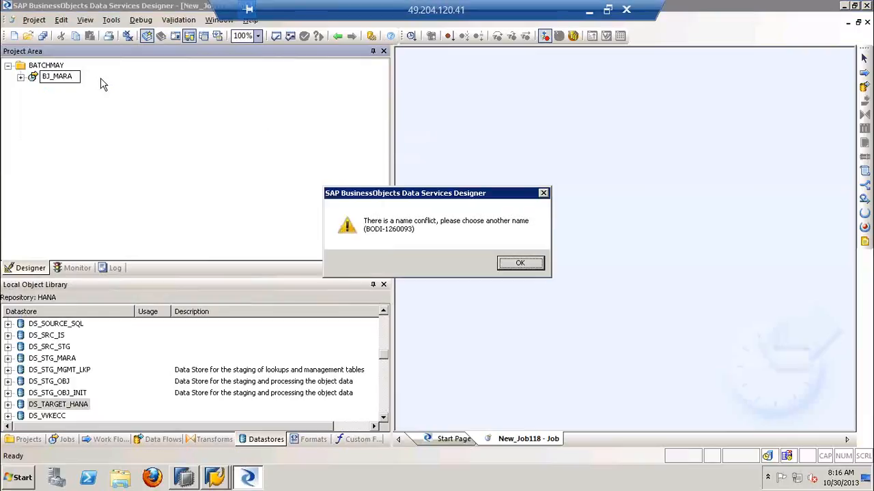
pyautogui.press('Return')
# Rename the new batch job as BJ_MARA_1
pyautogui.rightClick(68, 78)
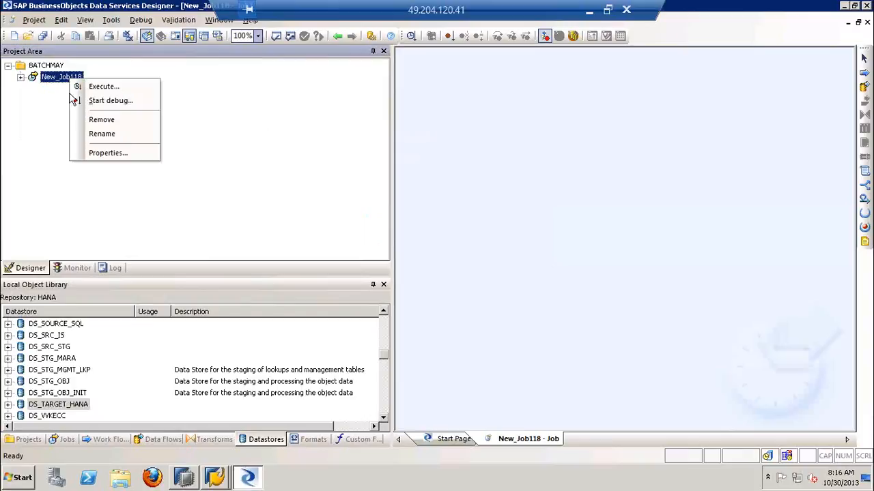
pyautogui.click(88, 133)
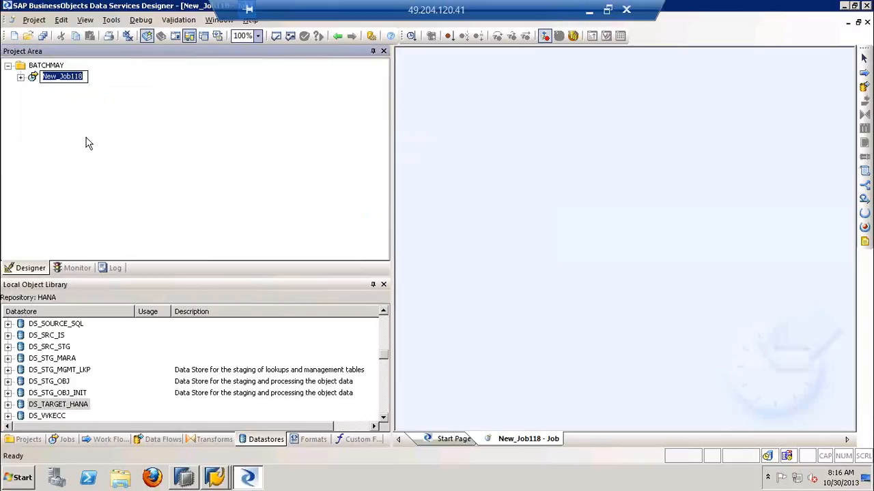
pyautogui.write('BJ_MARA_1')
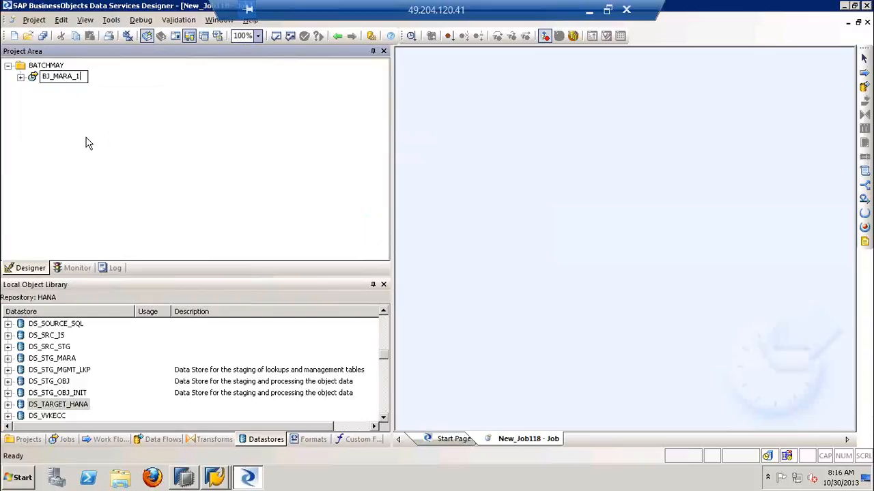
pyautogui.press('Return')
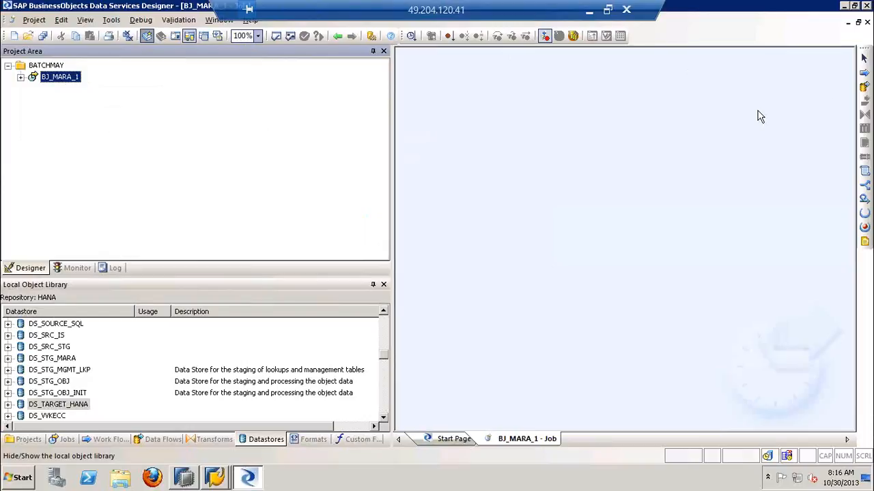
# Widen the workspace and place a work flow named WF_MARA_1 inside the job BJ_MARA_1
pyautogui.doubleClick(48, 79)
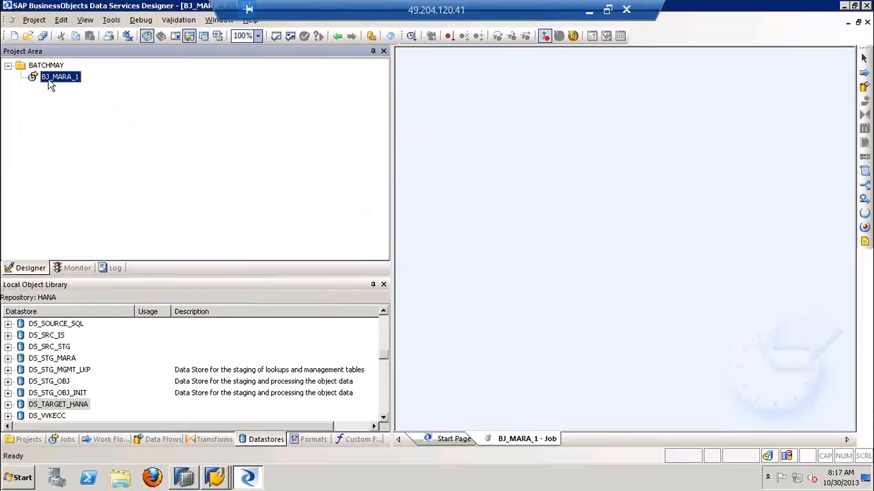
pyautogui.moveTo(392, 165); pyautogui.dragTo(312, 167)
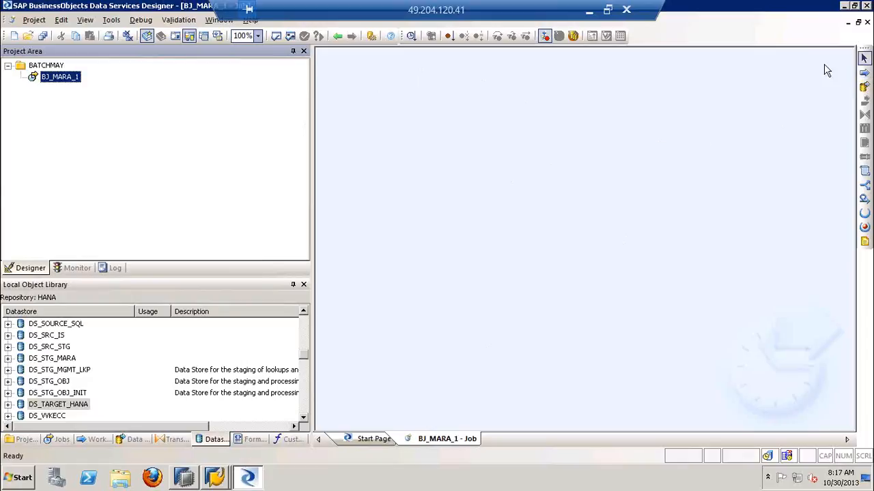
pyautogui.click(864, 71)
pyautogui.click(499, 193)
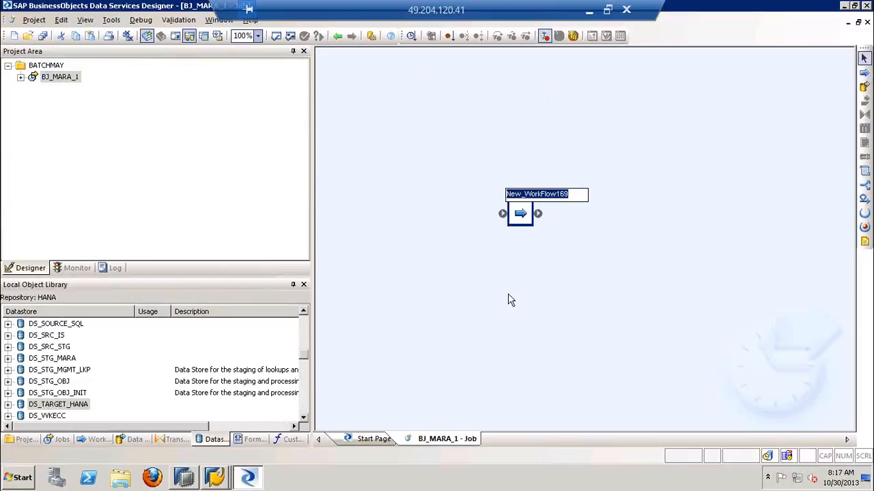
pyautogui.write('WF')
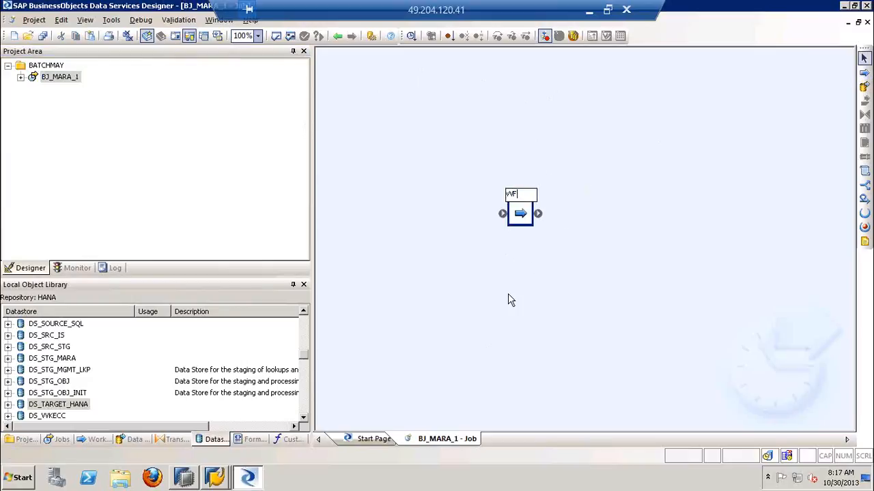
pyautogui.write('_MARA')
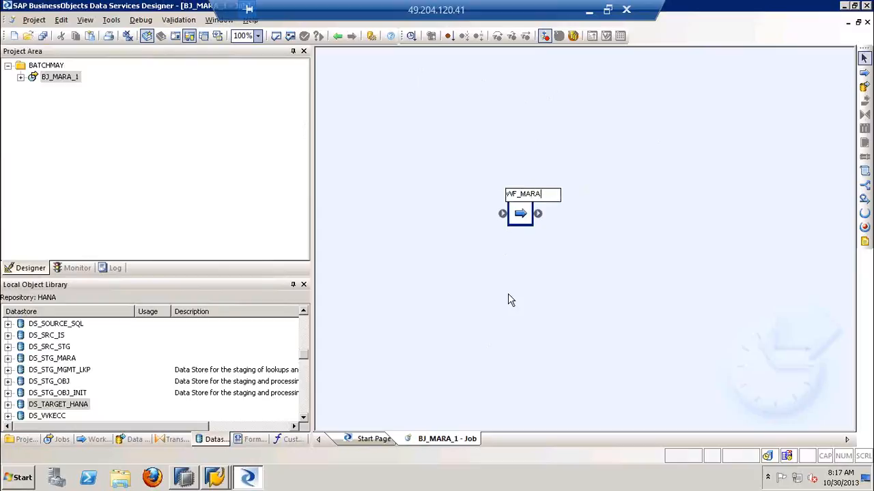
pyautogui.write('_1')
pyautogui.press('Return')
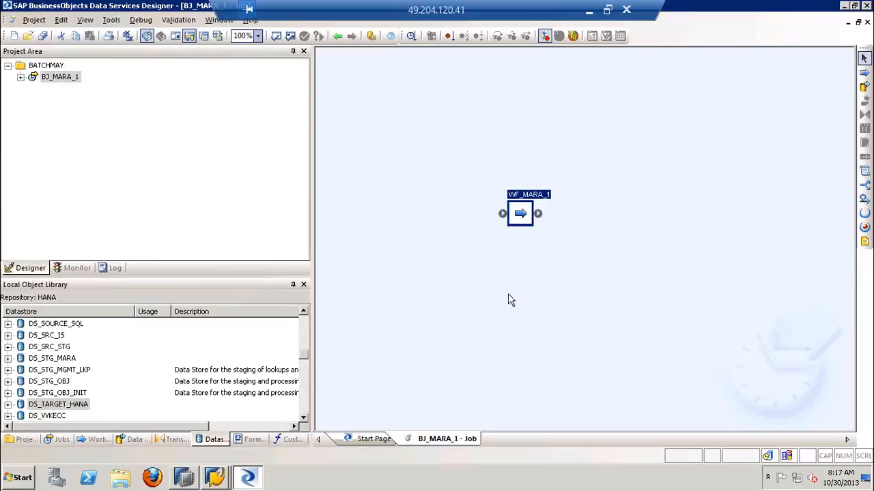
# Open WF_MARA_1 and place a data flow named DF_MARA_1 inside it
pyautogui.doubleClick(521, 217)
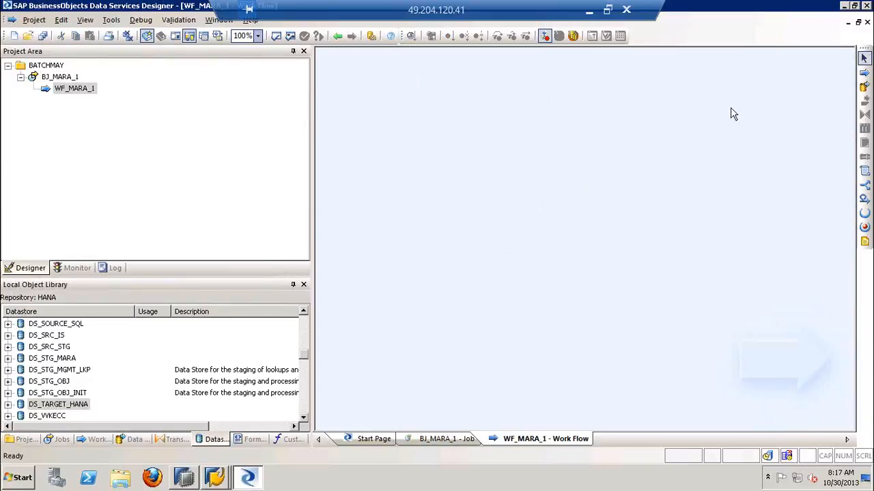
pyautogui.click(864, 86)
pyautogui.click(510, 181)
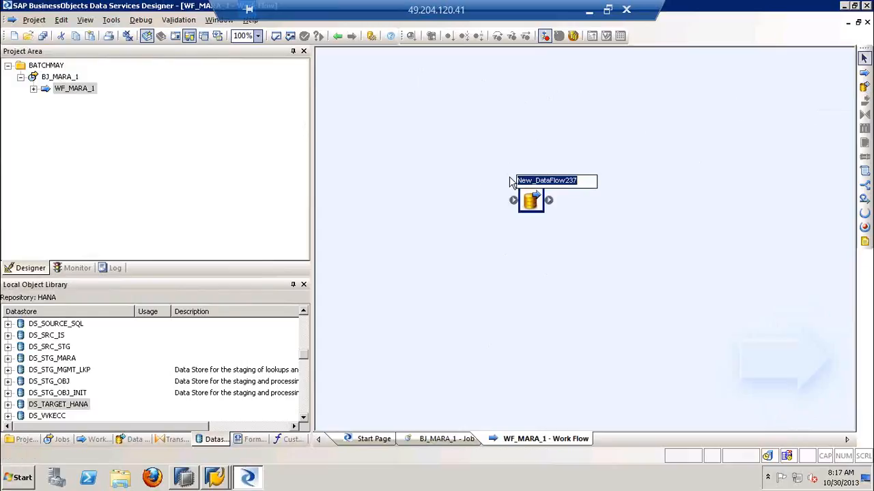
pyautogui.write('DF_')
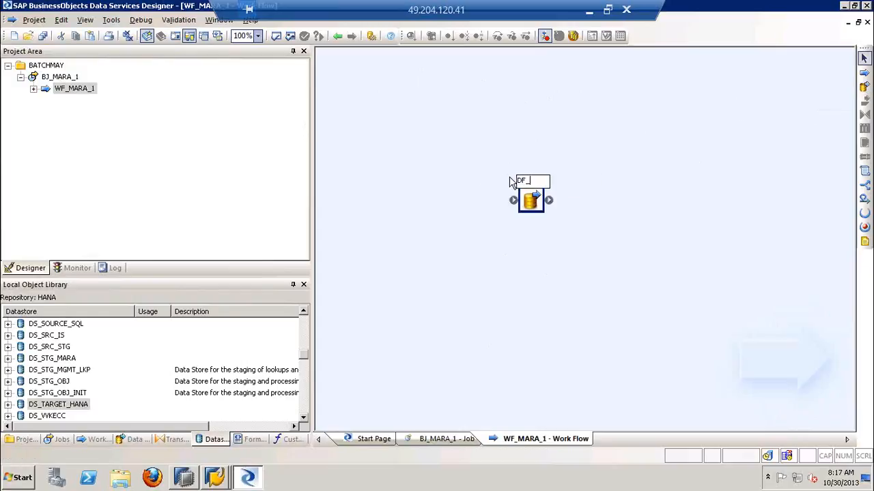
pyautogui.write('MARA_1')
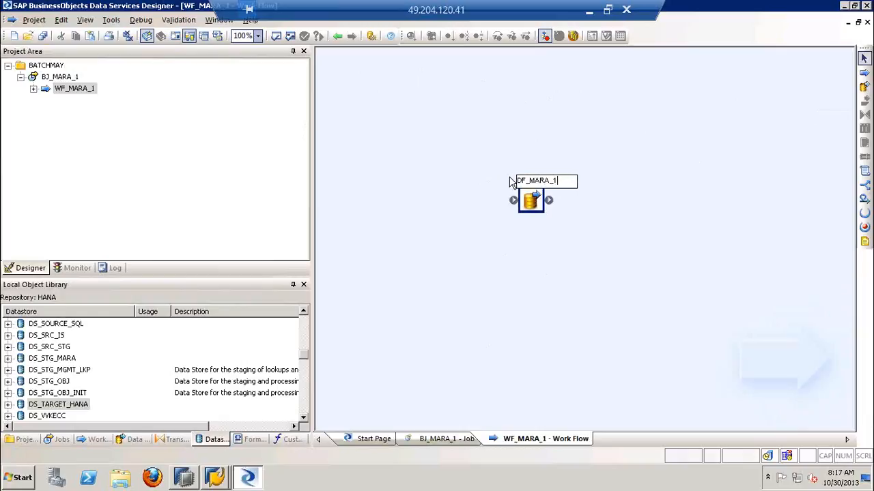
pyautogui.click(504, 251)
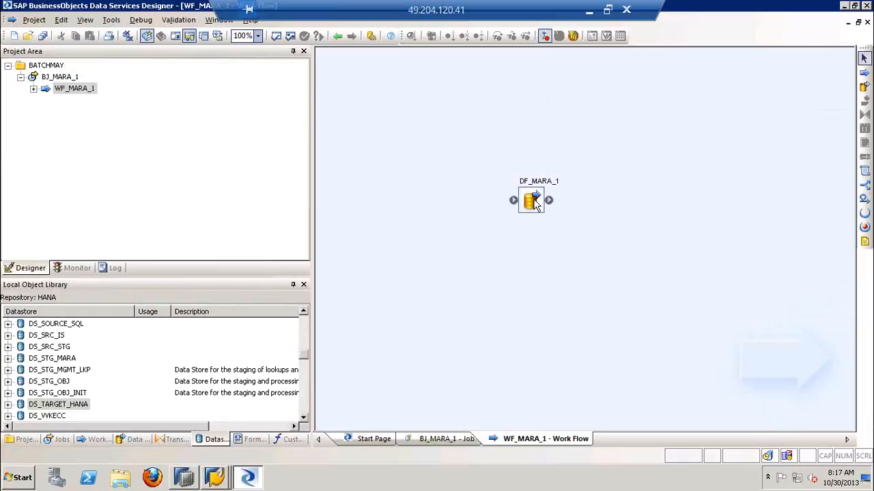
# Open DF_MARA_1, review the contents of BJ_MARA_1 and WF_MARA_1 in the project tree, and return to the data flow
pyautogui.click(536, 204)
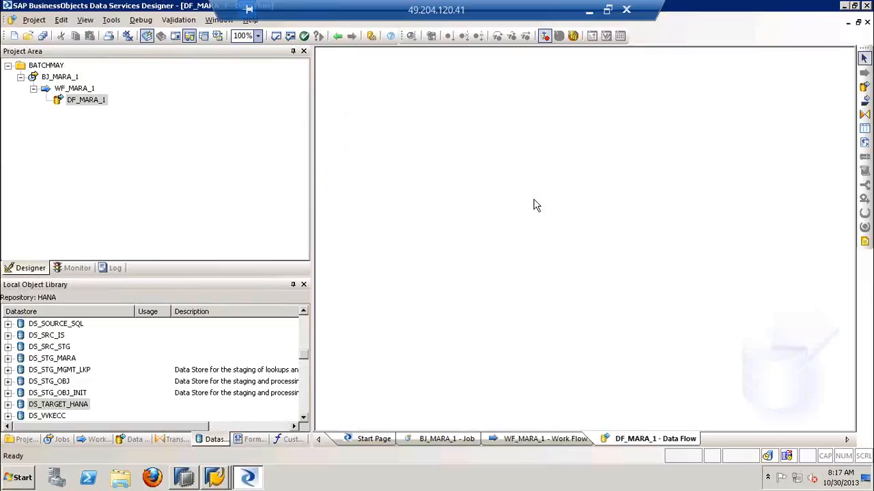
pyautogui.click(59, 77)
pyautogui.click(60, 77)
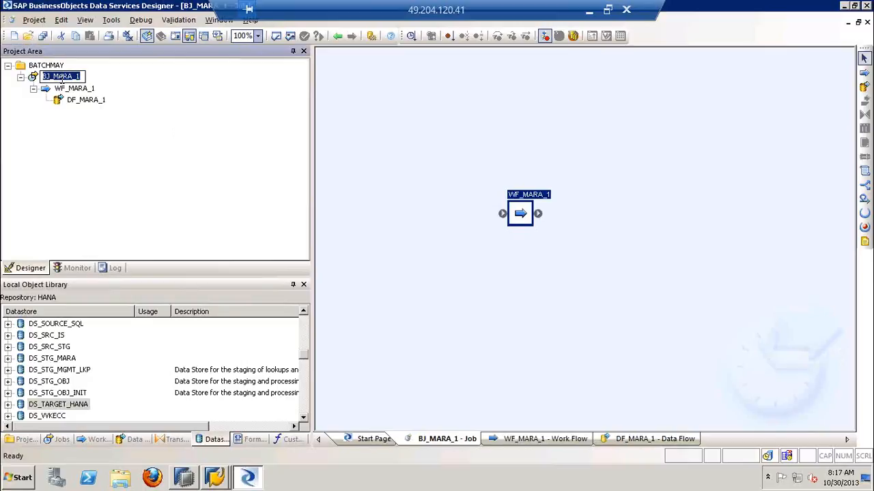
pyautogui.click(68, 89)
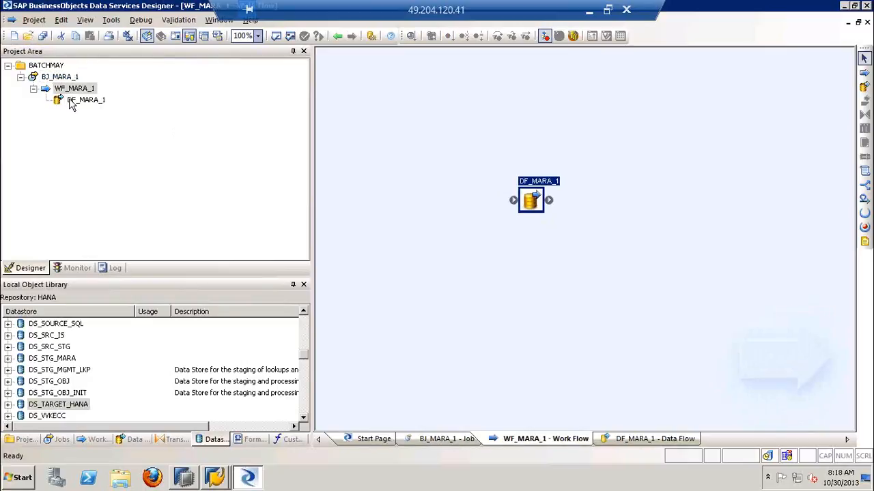
pyautogui.click(71, 102)
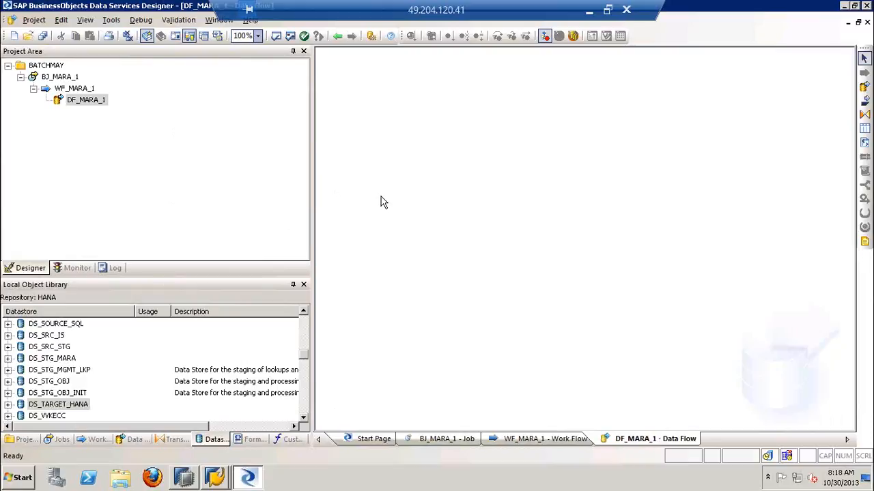
# Switch to the PowerPoint deck and highlight steps 7 and 8 on creating the work flow and data flow
pyautogui.click(588, 10)
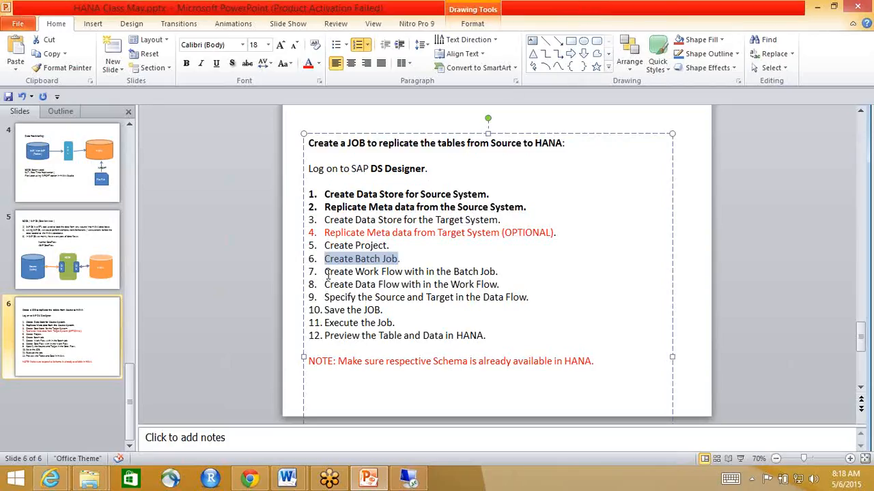
pyautogui.moveTo(325, 272); pyautogui.dragTo(497, 272)
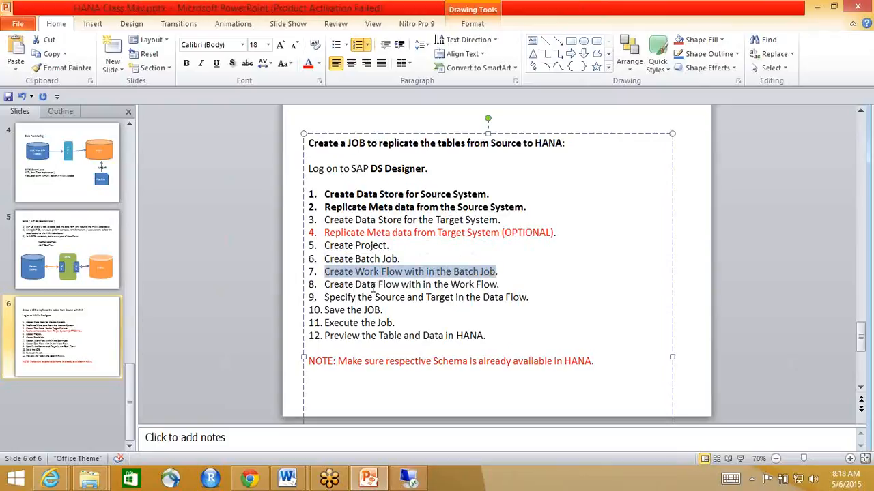
pyautogui.moveTo(325, 284); pyautogui.dragTo(493, 292)
pyautogui.click(377, 310)
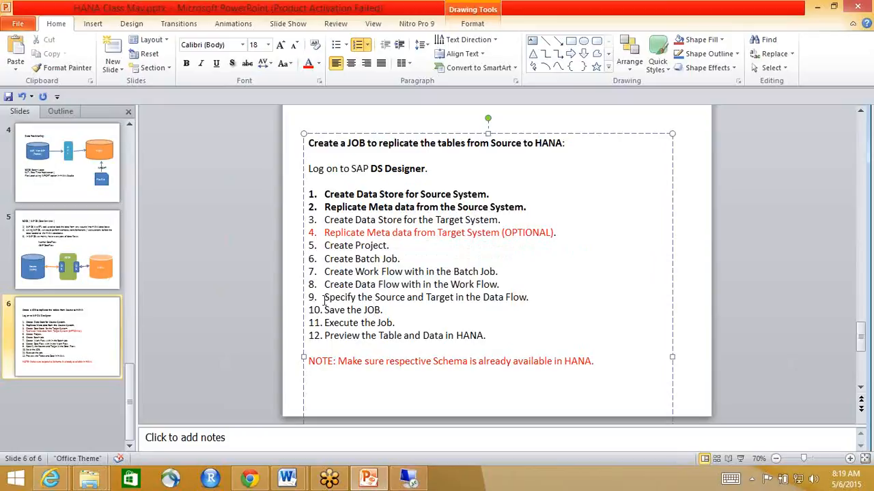
# Make steps 3 to 8 of the slide's list bold, and highlight step 9 before returning to Data Services Designer
pyautogui.moveTo(505, 285); pyautogui.dragTo(314, 224)
pyautogui.hotkey('ctrl', 'b')
pyautogui.click(349, 285)
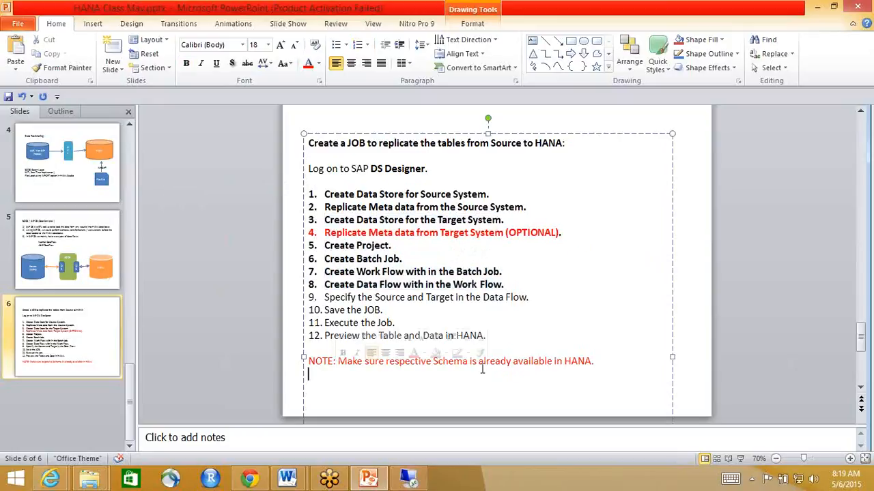
pyautogui.moveTo(324, 297); pyautogui.dragTo(532, 298)
pyautogui.click(409, 478)
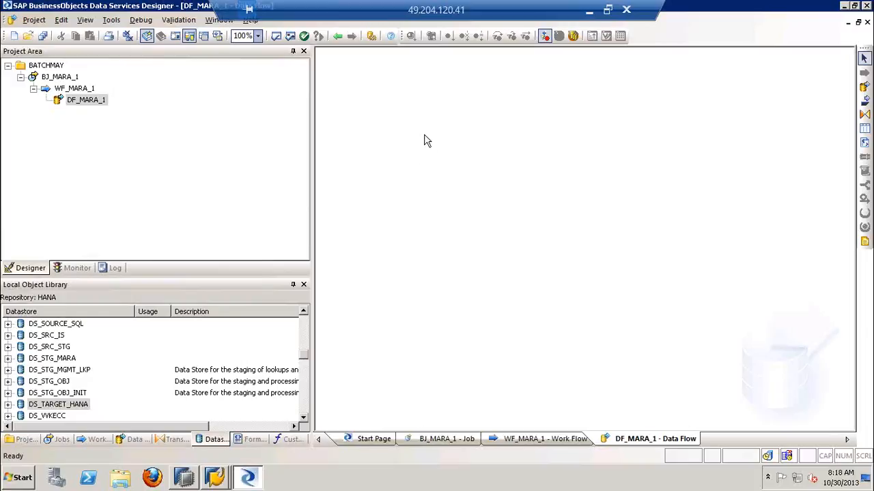
# Place the MARA table from the DS_SOURCE_ECC datastore into the DF_MARA_1 data flow as the source
pyautogui.click(304, 312)
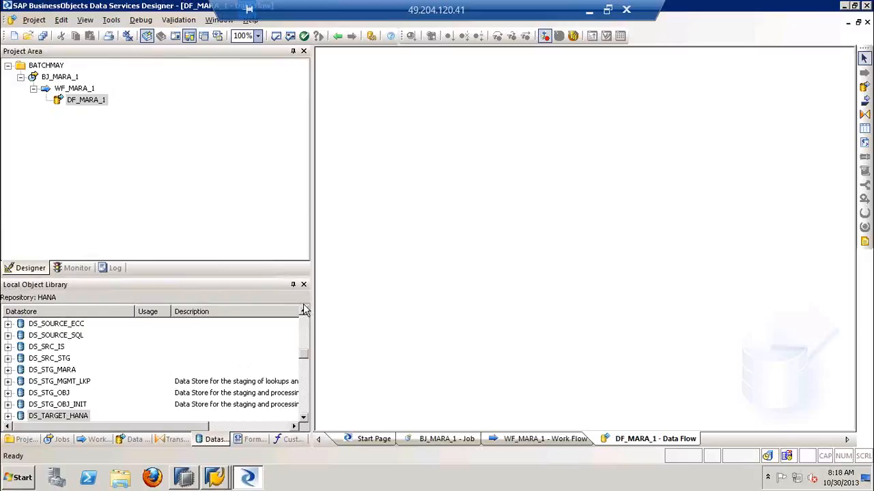
pyautogui.click(57, 326)
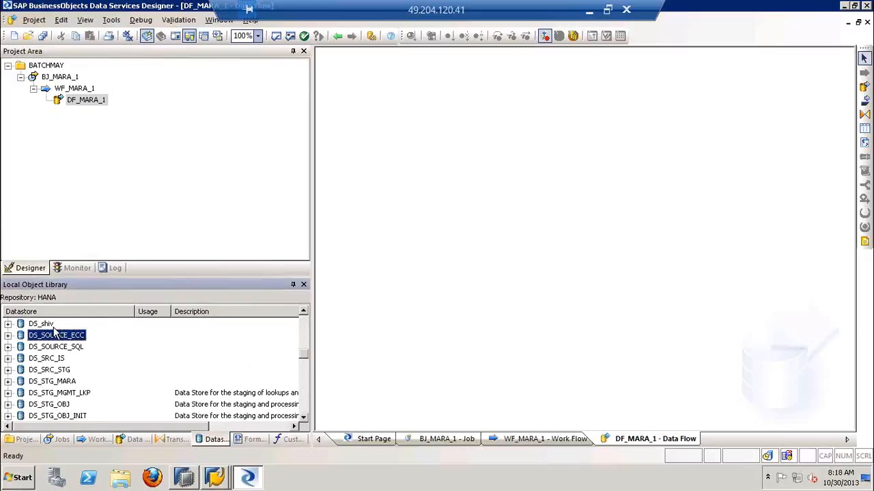
pyautogui.click(8, 335)
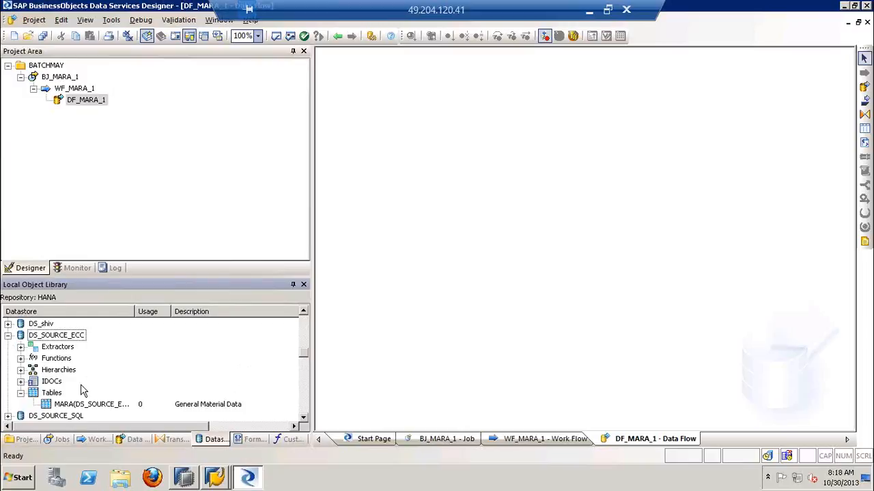
pyautogui.click(72, 404)
pyautogui.moveTo(72, 405); pyautogui.dragTo(394, 184)
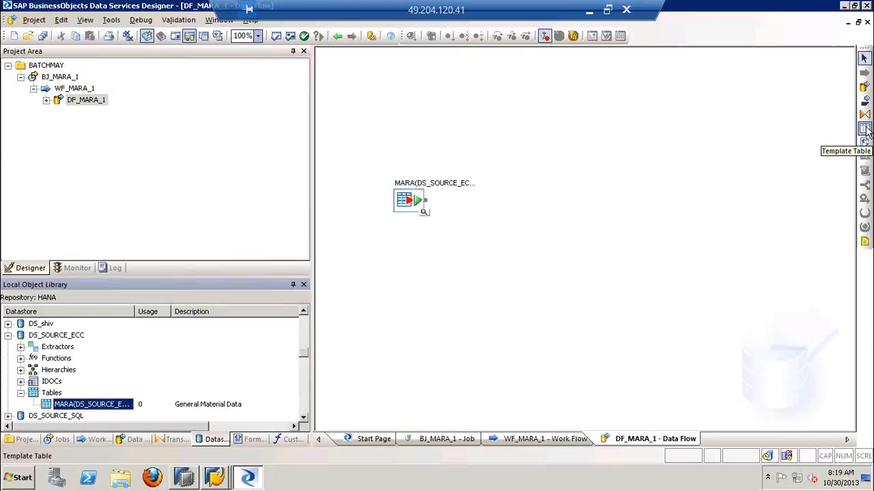
# Add a template table to the data flow, name it MARA, choose datastore DS_TARGET_HANA and clear the owner name
pyautogui.click(865, 130)
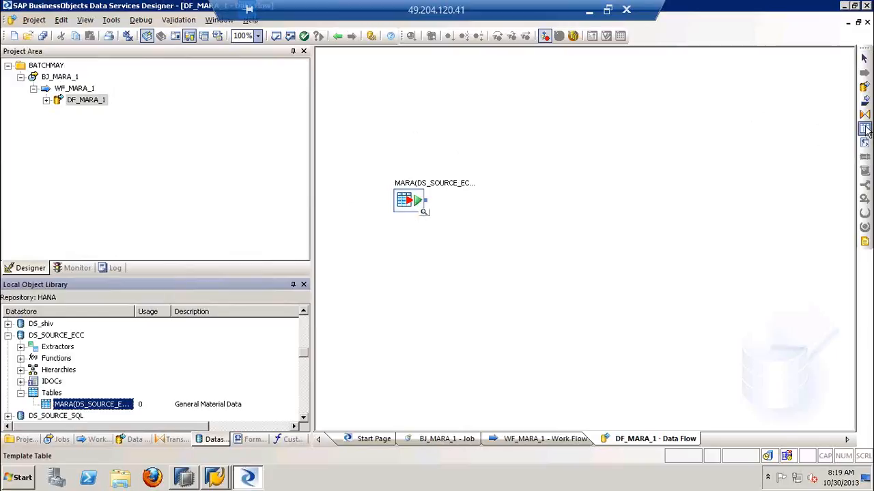
pyautogui.click(580, 178)
pyautogui.moveTo(528, 186); pyautogui.dragTo(670, 170)
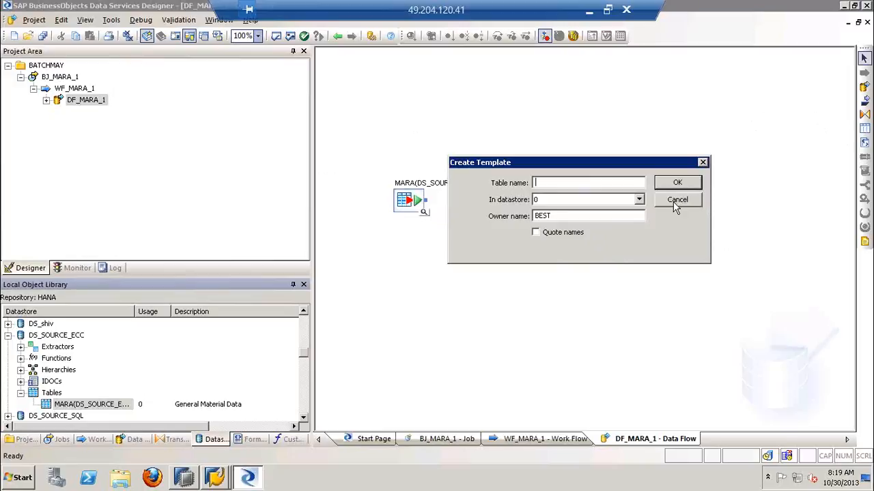
pyautogui.write('MARA')
pyautogui.click(637, 199)
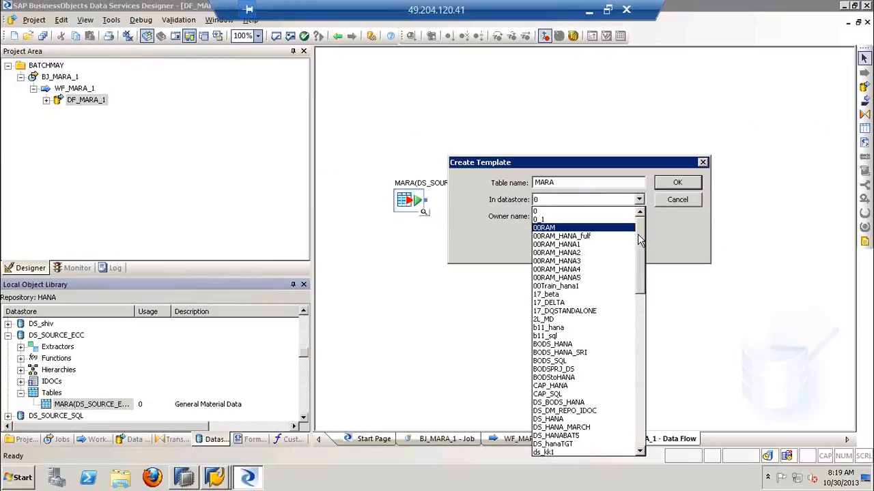
pyautogui.moveTo(639, 239); pyautogui.dragTo(639, 299)
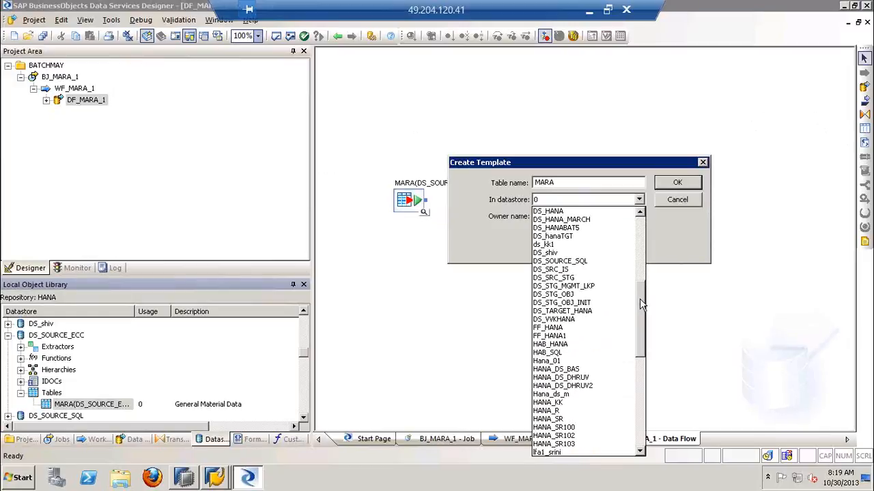
pyautogui.click(582, 312)
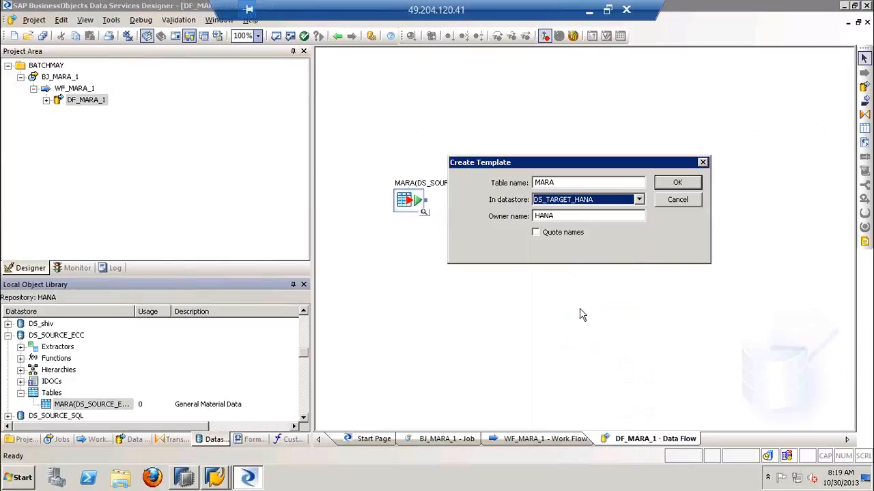
pyautogui.doubleClick(559, 216)
pyautogui.press('BackSpace')
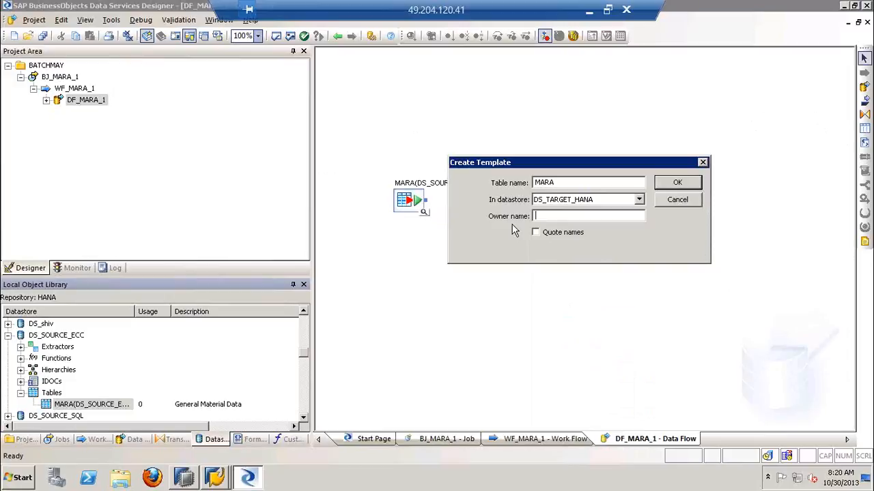
# Switch to SAP HANA Studio and close the open SQL console
pyautogui.click(184, 478)
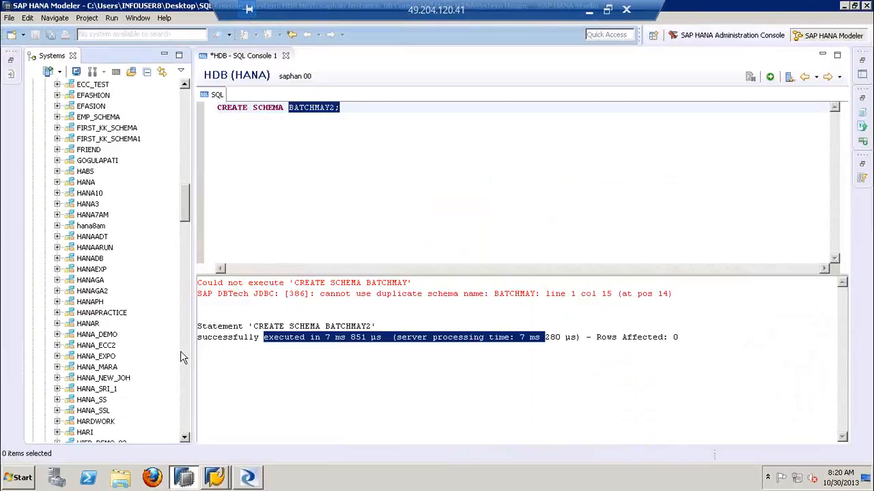
pyautogui.click(285, 116)
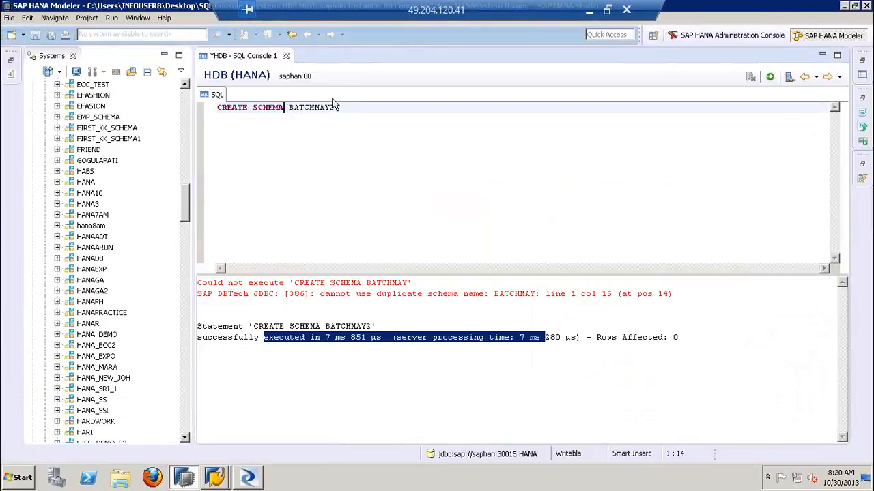
pyautogui.click(286, 56)
pyautogui.click(495, 244)
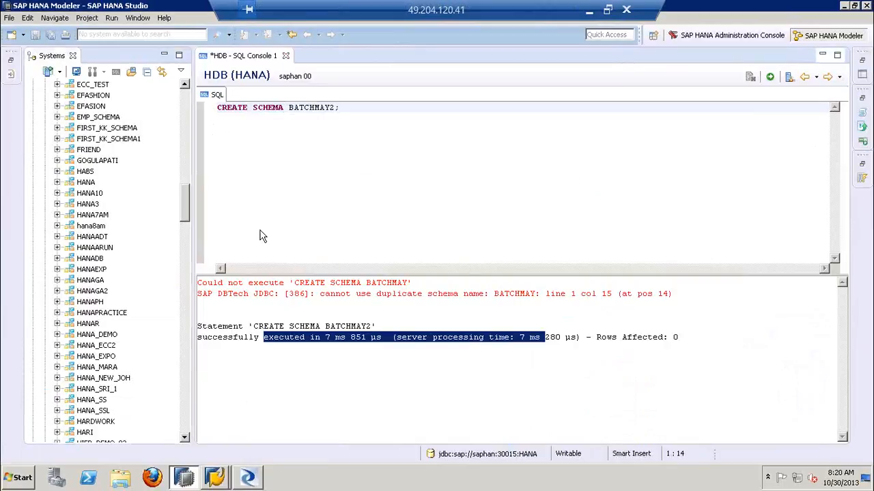
# Check the Tables folder of the BATCHMAY schema in the systems tree and return to Data Services Designer
pyautogui.moveTo(185, 211); pyautogui.dragTo(185, 174)
pyautogui.click(103, 129)
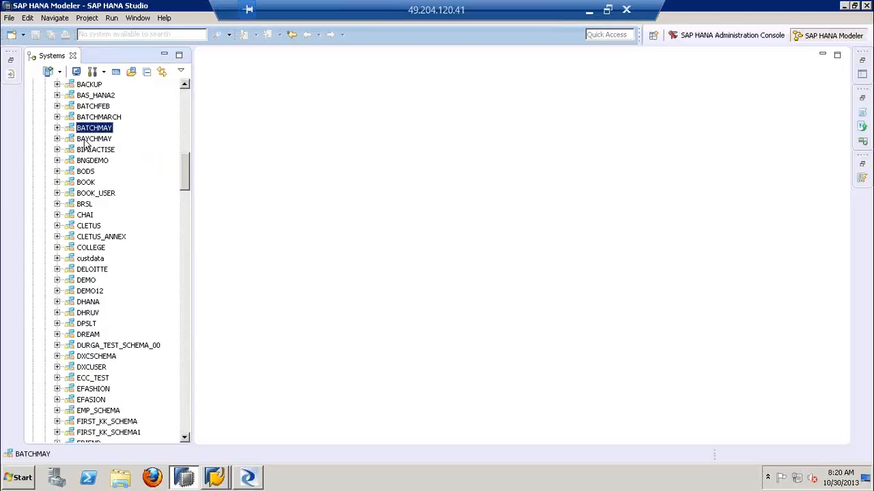
pyautogui.click(57, 128)
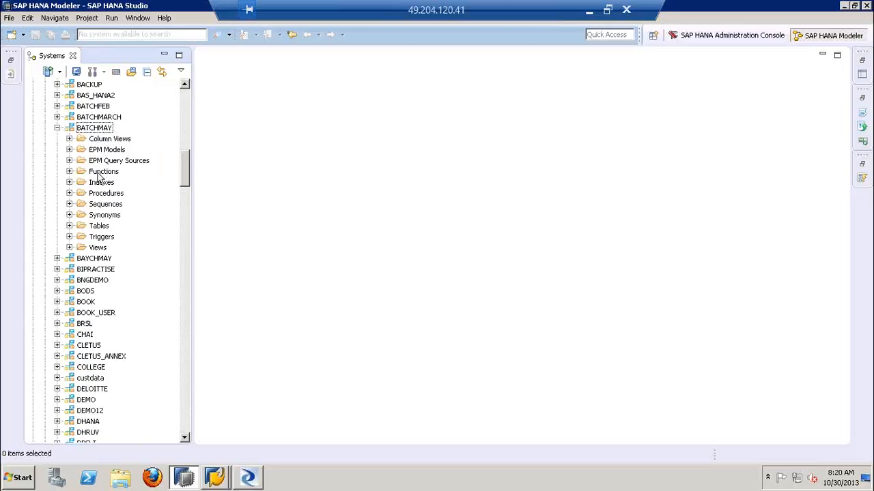
pyautogui.click(69, 226)
pyautogui.click(101, 227)
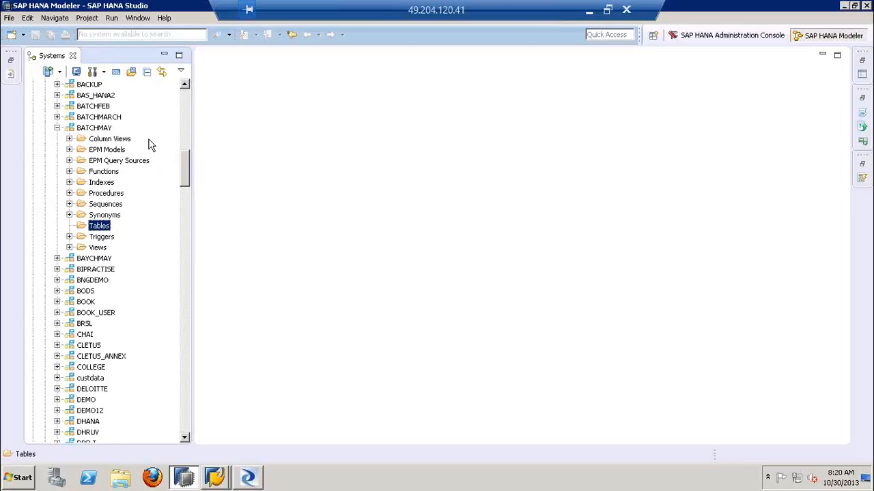
pyautogui.click(100, 129)
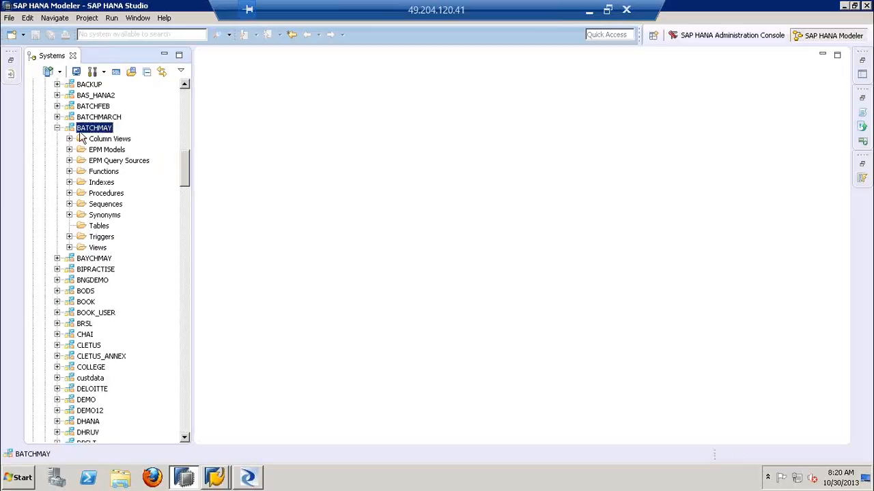
pyautogui.click(258, 477)
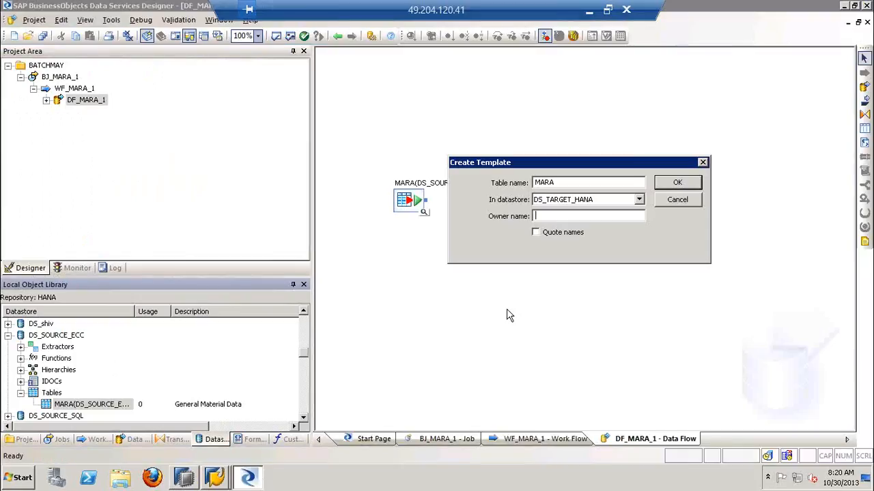
# Set the template table's owner name to BATCHMAY and create the table in the data flow
pyautogui.write('BATCHMAY')
pyautogui.moveTo(557, 183); pyautogui.dragTo(514, 190)
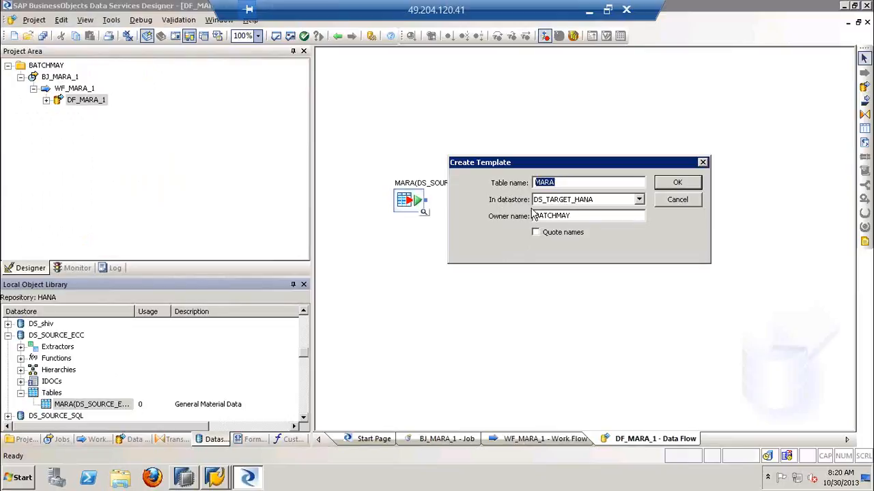
pyautogui.click(575, 215)
pyautogui.moveTo(575, 216); pyautogui.dragTo(527, 220)
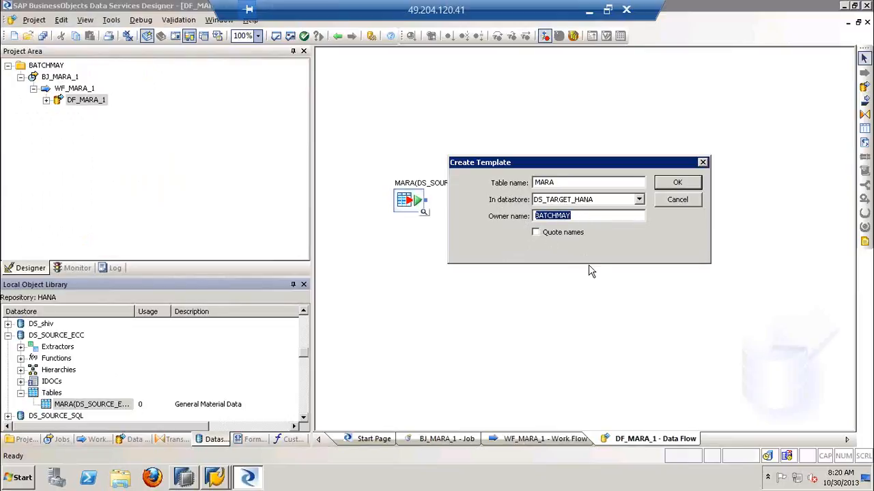
pyautogui.click(671, 184)
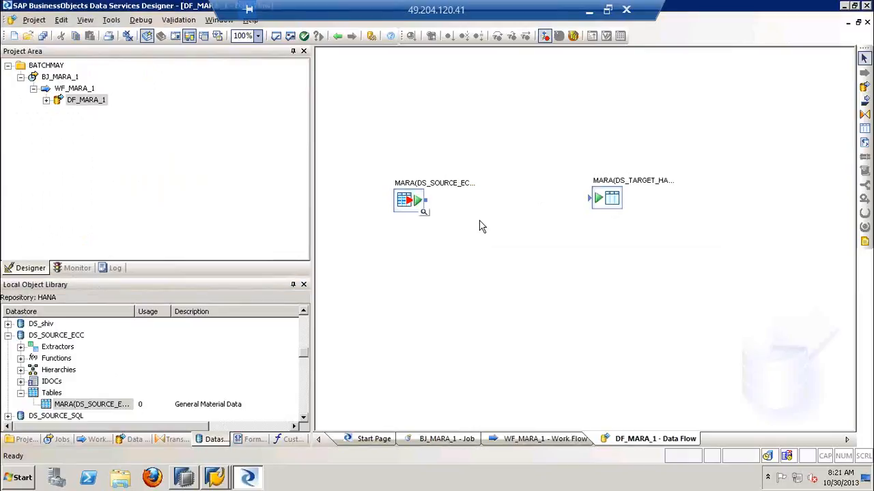
# Connect the source MARA table to the target MARA template table in the data flow
pyautogui.moveTo(410, 198); pyautogui.dragTo(415, 199)
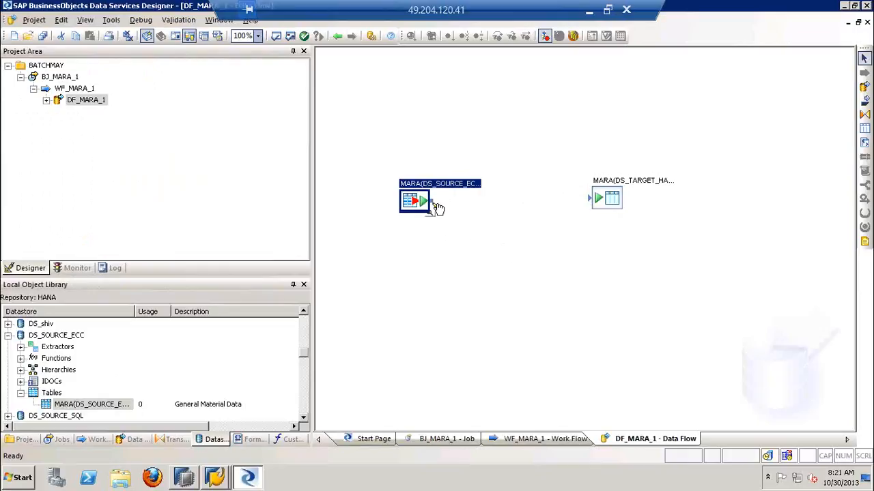
pyautogui.moveTo(430, 200); pyautogui.dragTo(592, 199)
pyautogui.click(576, 257)
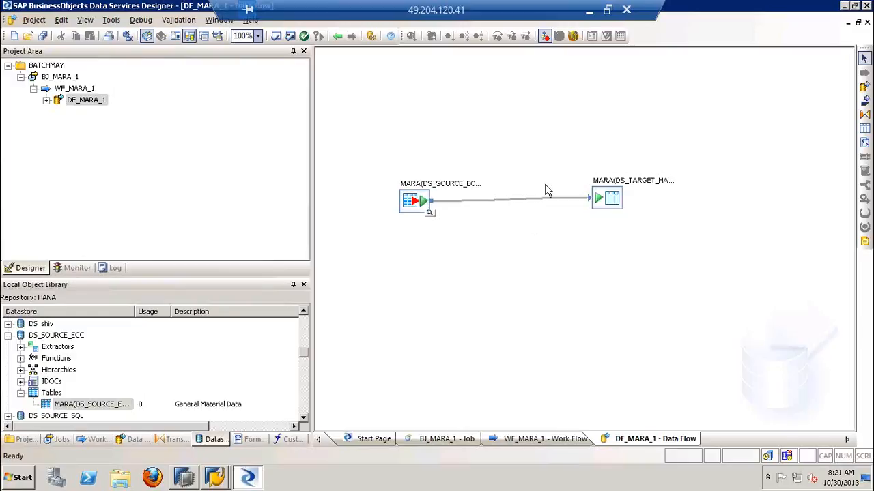
pyautogui.click(421, 204)
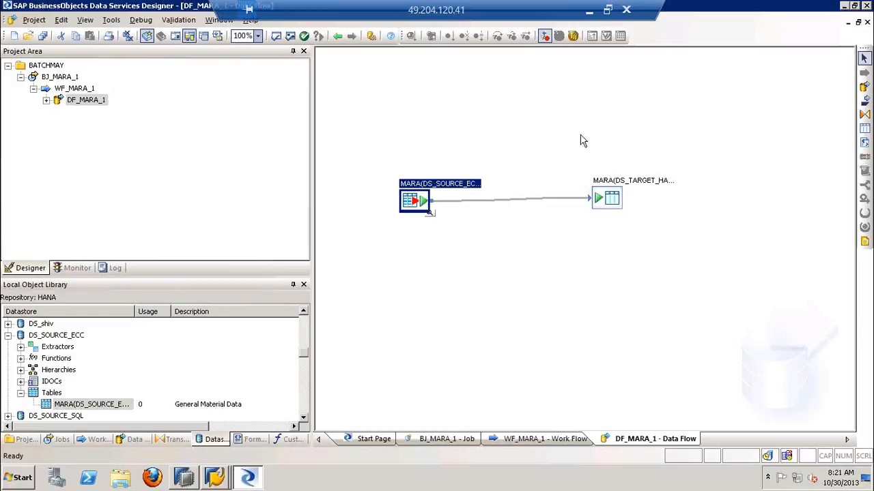
pyautogui.click(613, 199)
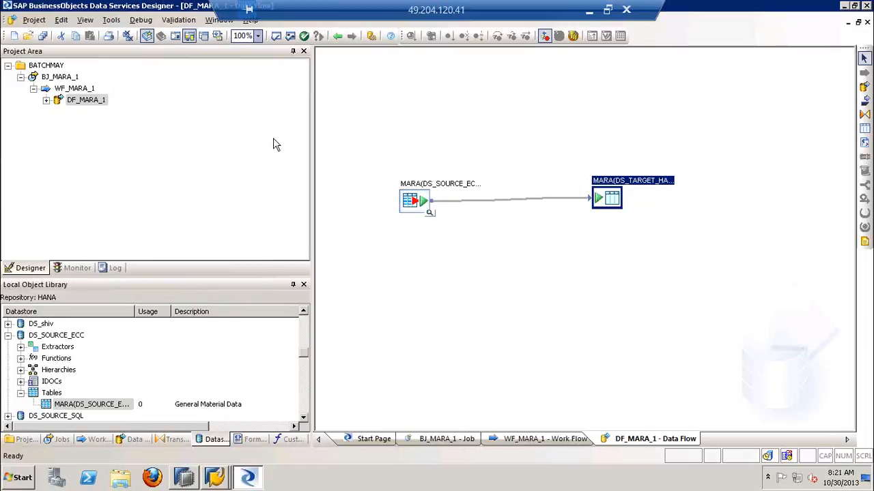
# Review the source and target MARA tables under DF_MARA_1, and save the changed job, work flow and data flow
pyautogui.click(47, 101)
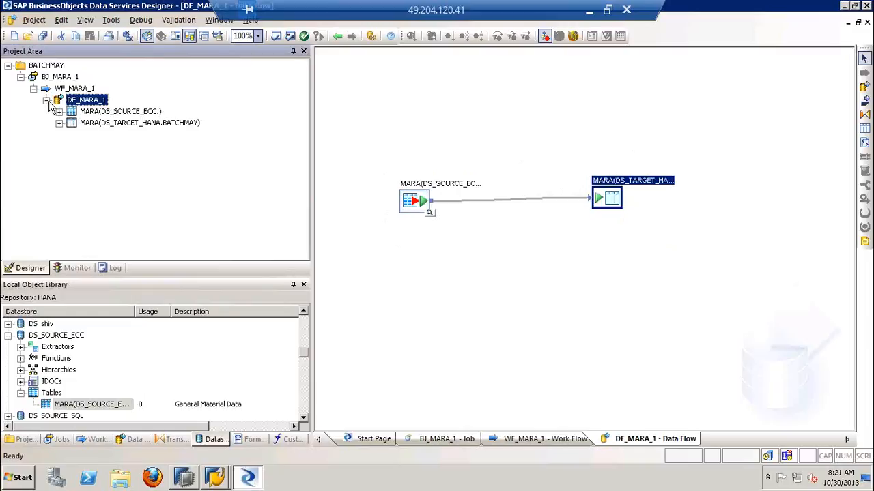
pyautogui.click(60, 77)
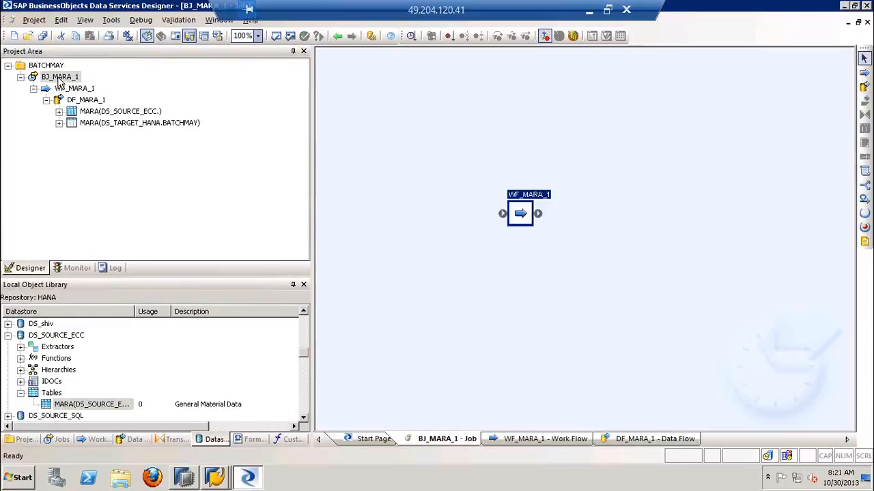
pyautogui.click(94, 112)
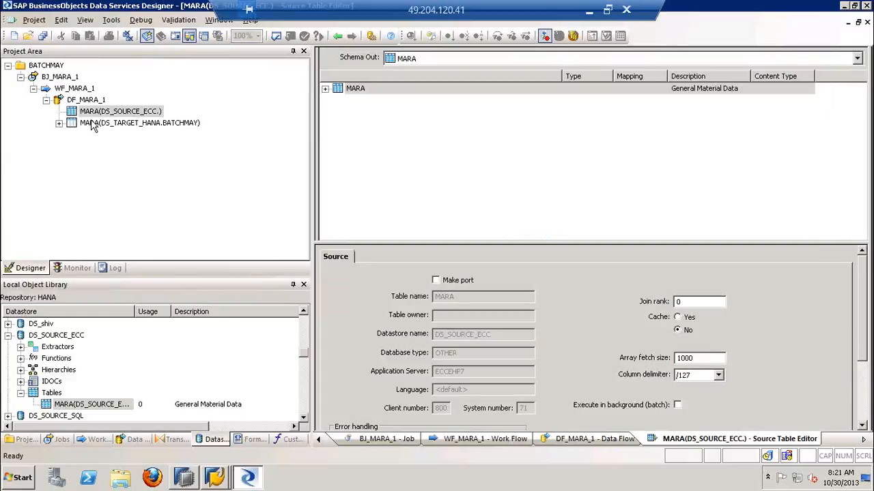
pyautogui.click(93, 124)
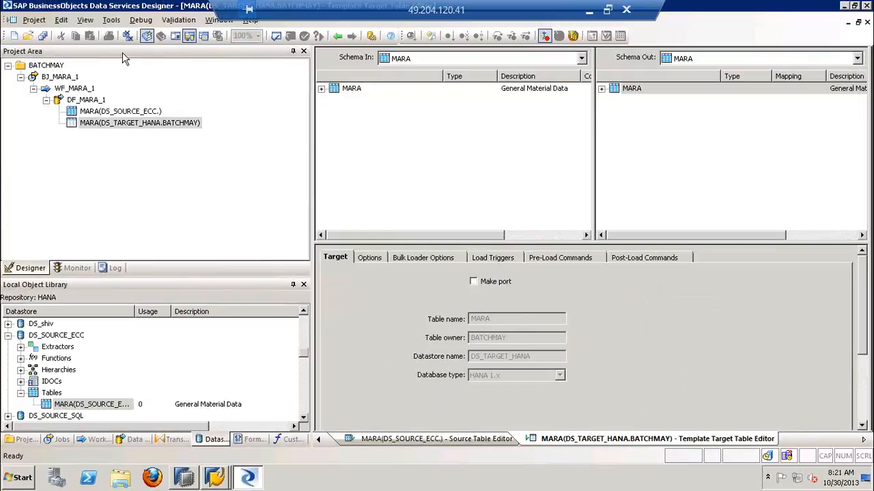
pyautogui.click(42, 37)
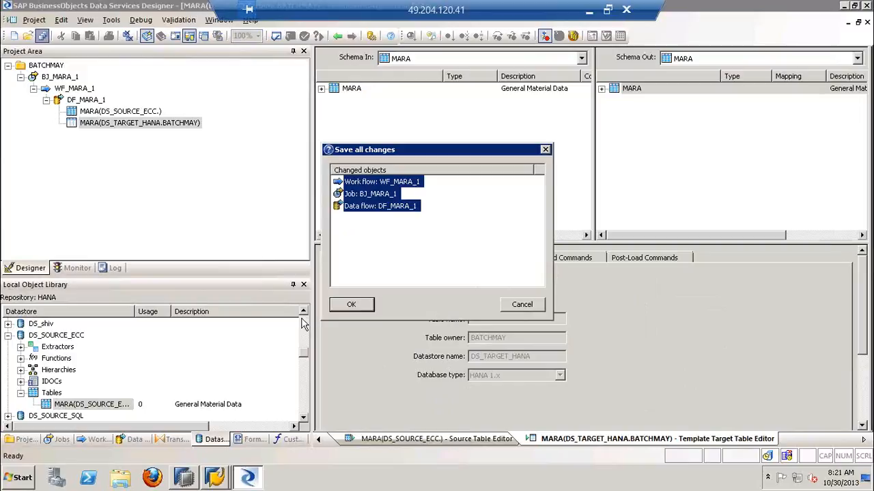
pyautogui.click(351, 305)
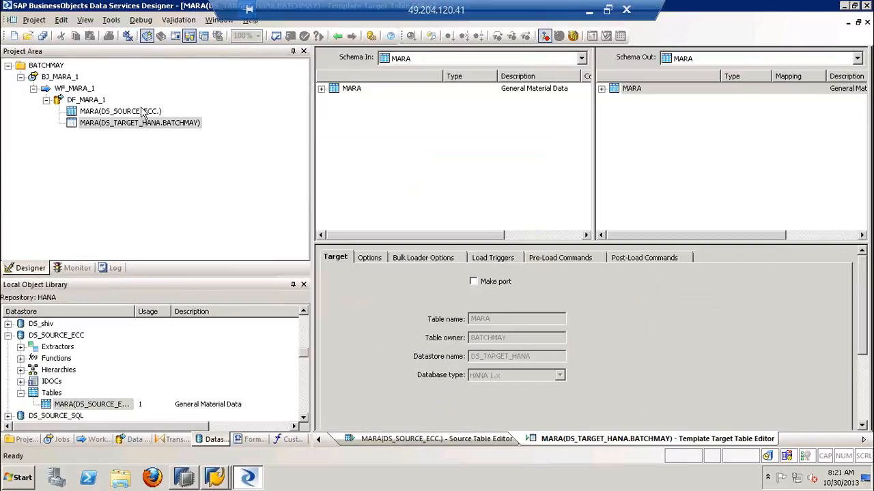
# Check the Tables folder of the BATCHMAY schema in SAP HANA Studio, then return to Data Services Designer and open BJ_MARA_1
pyautogui.click(184, 478)
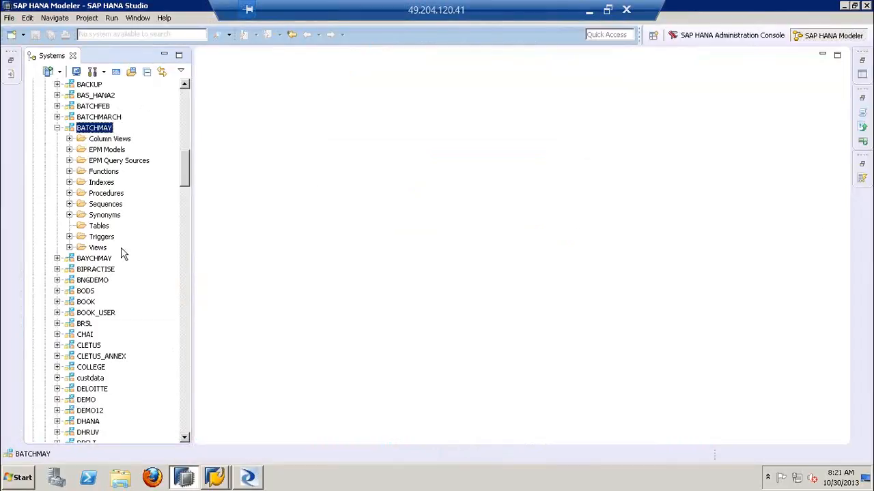
pyautogui.click(99, 226)
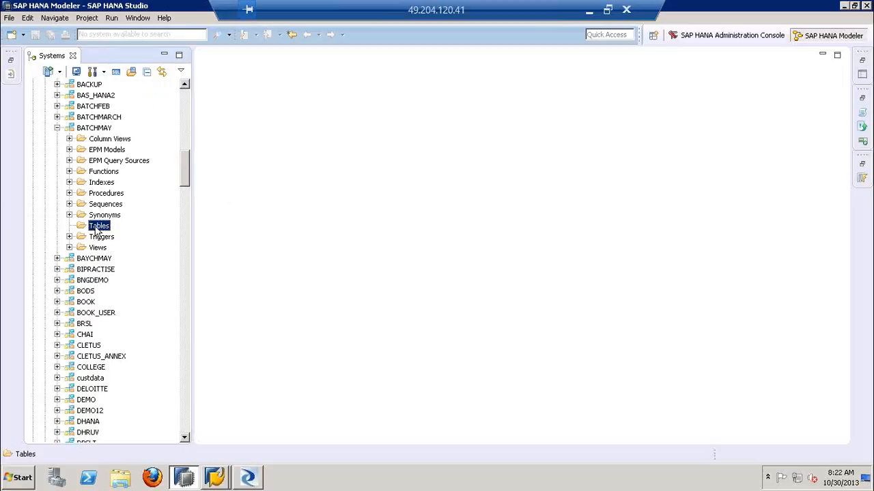
pyautogui.click(250, 479)
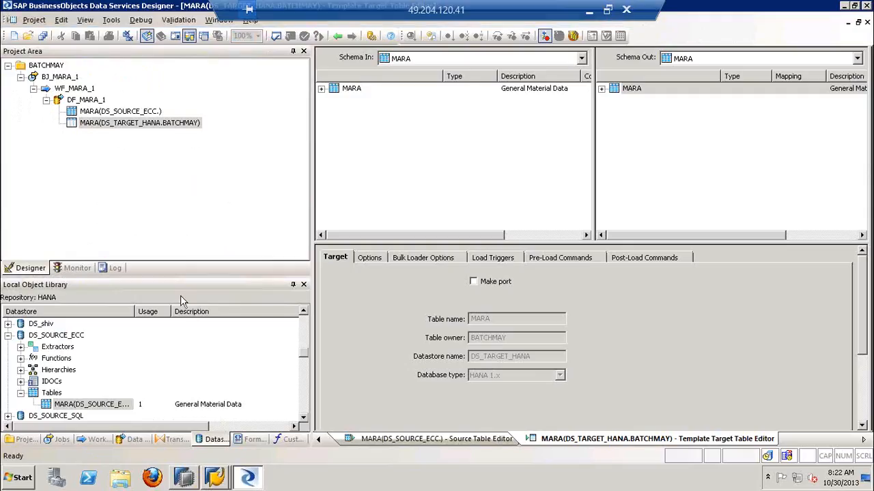
pyautogui.click(45, 77)
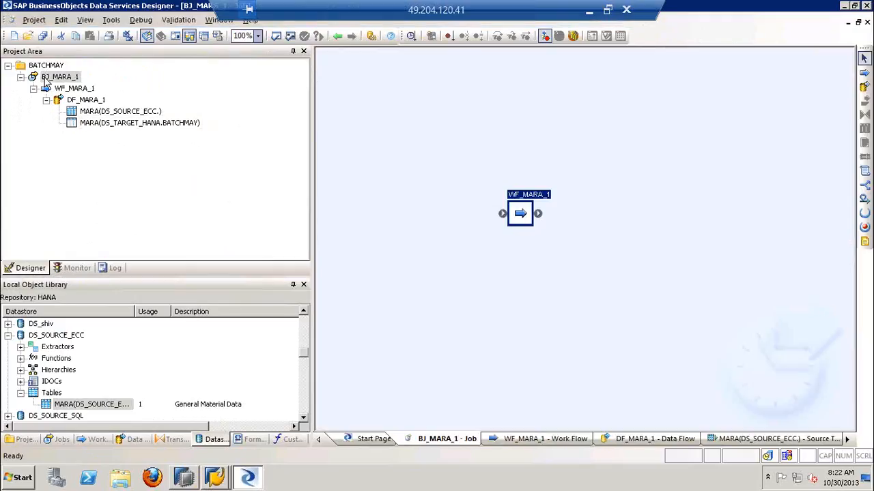
# Execute batch job BJ_MARA_1, saving the changed data flow DF_MARA_1 and keeping job server HANA @ ECCEHP6:3504
pyautogui.rightClick(45, 78)
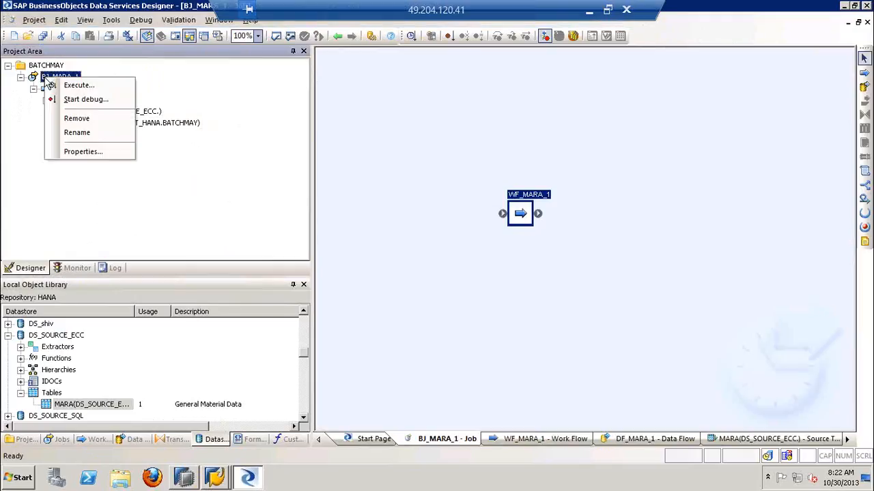
pyautogui.click(106, 86)
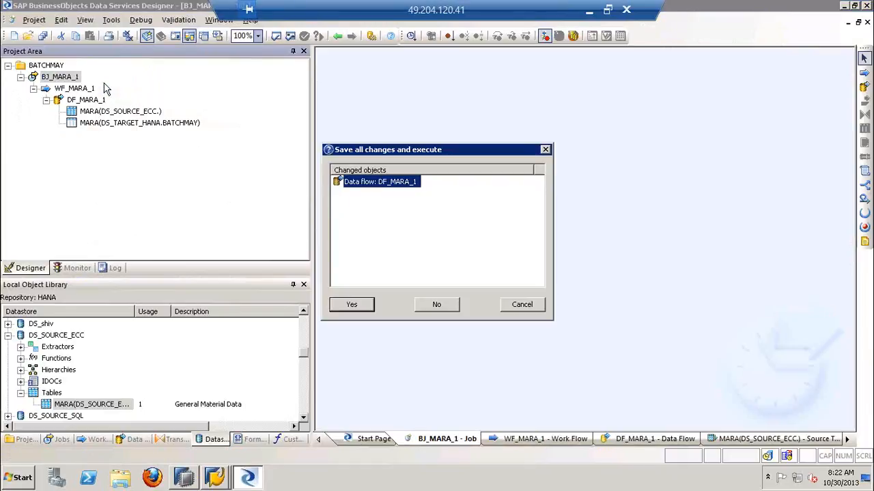
pyautogui.click(358, 307)
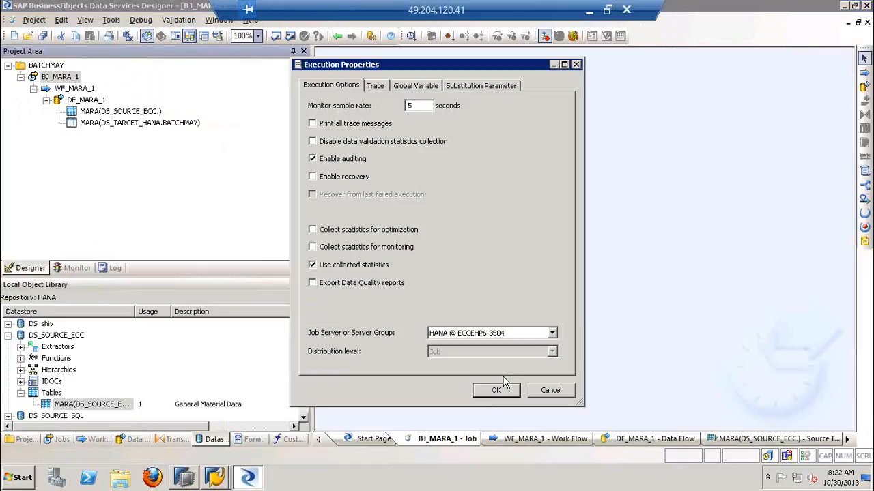
pyautogui.click(497, 387)
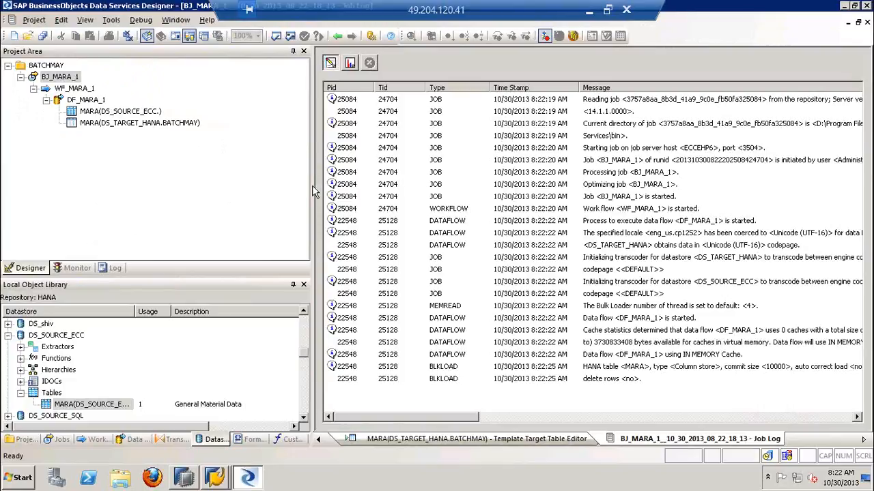
# Follow the BJ_MARA_1 job log and examine the status messages for the data flow, work flow and job
pyautogui.moveTo(313, 192); pyautogui.dragTo(293, 192)
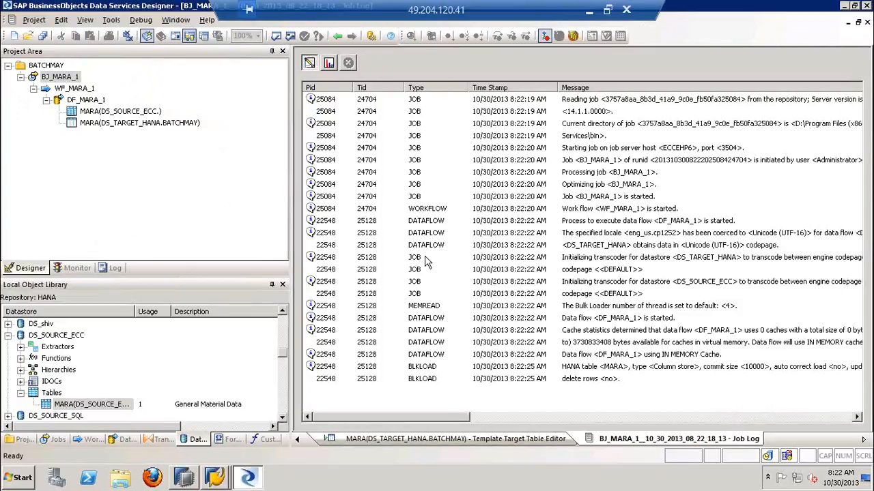
pyautogui.click(552, 342)
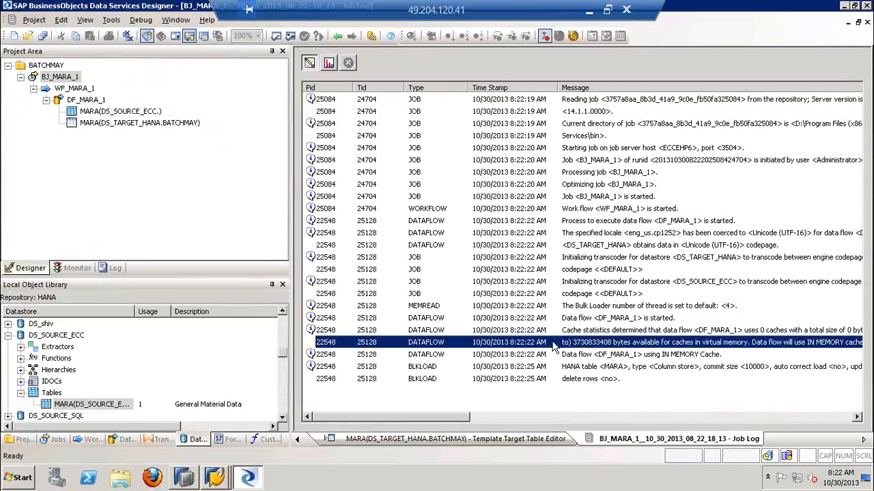
pyautogui.click(574, 379)
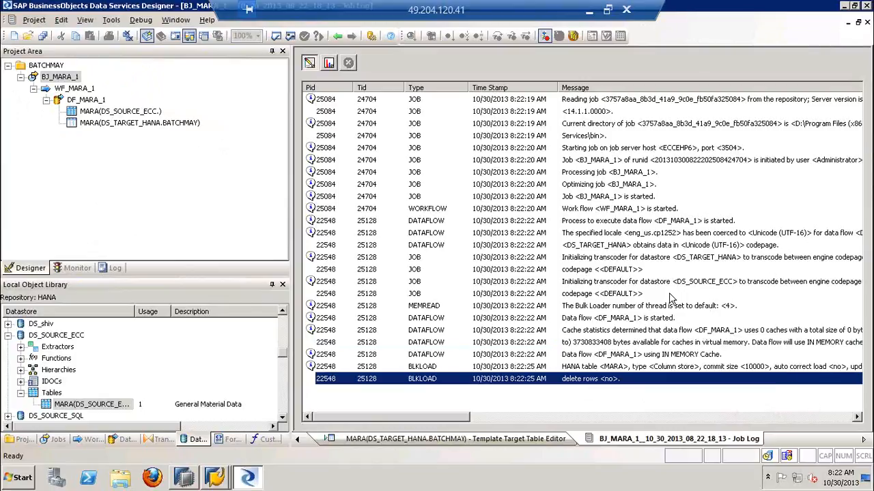
pyautogui.click(668, 295)
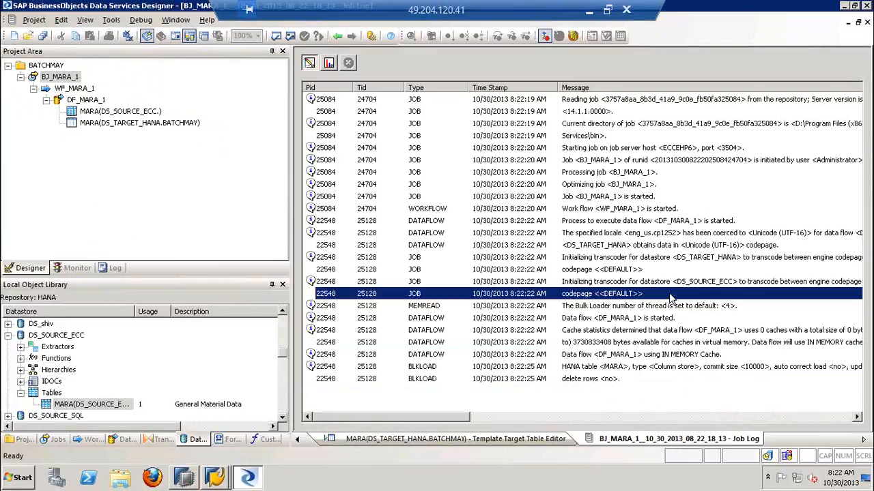
pyautogui.click(608, 380)
pyautogui.click(644, 393)
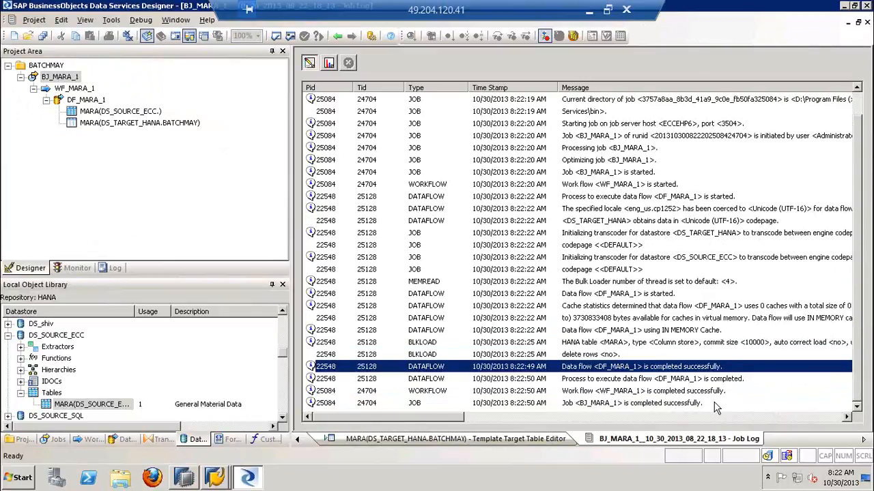
pyautogui.click(656, 404)
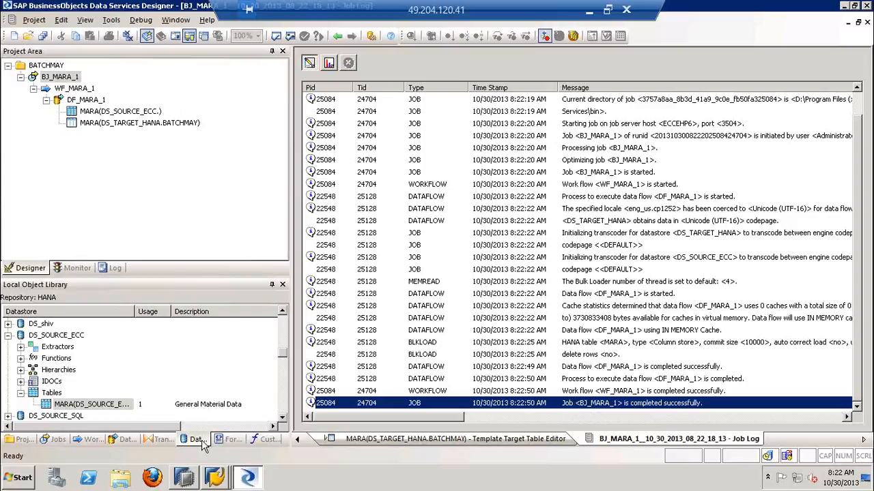
# Switch to SAP HANA Studio and open the data preview of the MARA table in the BATCHMAY schema
pyautogui.click(185, 472)
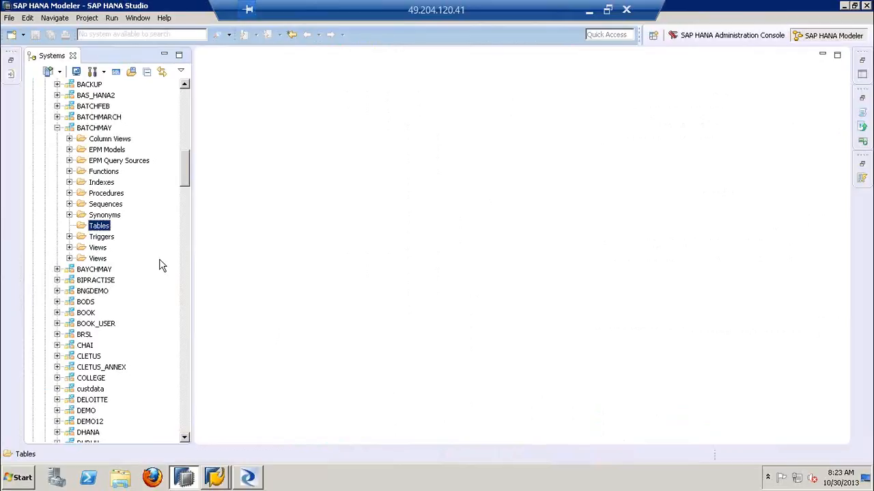
pyautogui.press('Right')
pyautogui.press('Down')
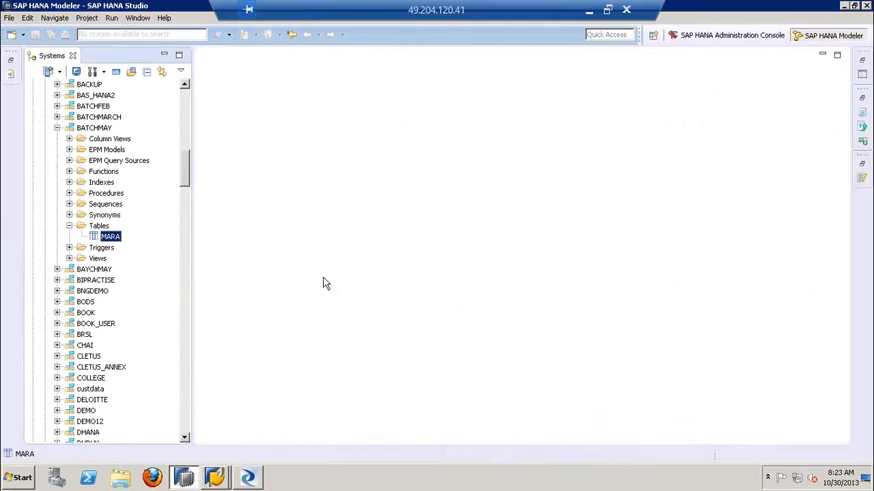
pyautogui.rightClick(116, 243)
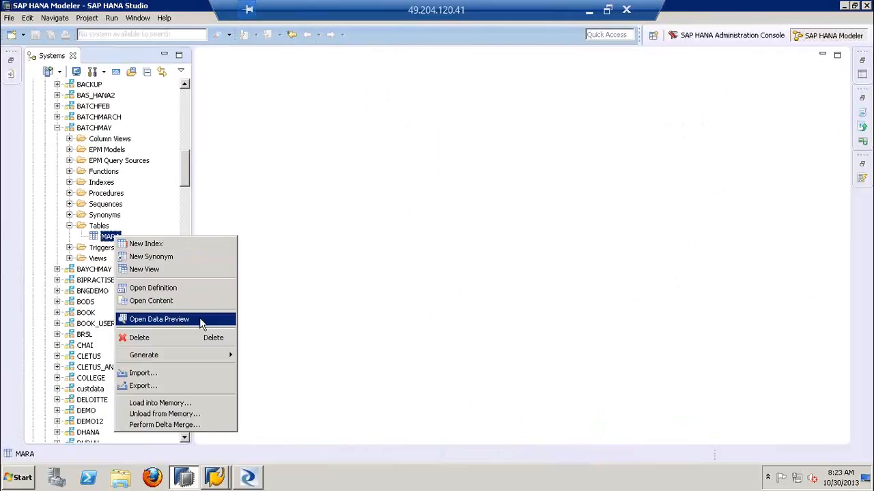
pyautogui.click(200, 320)
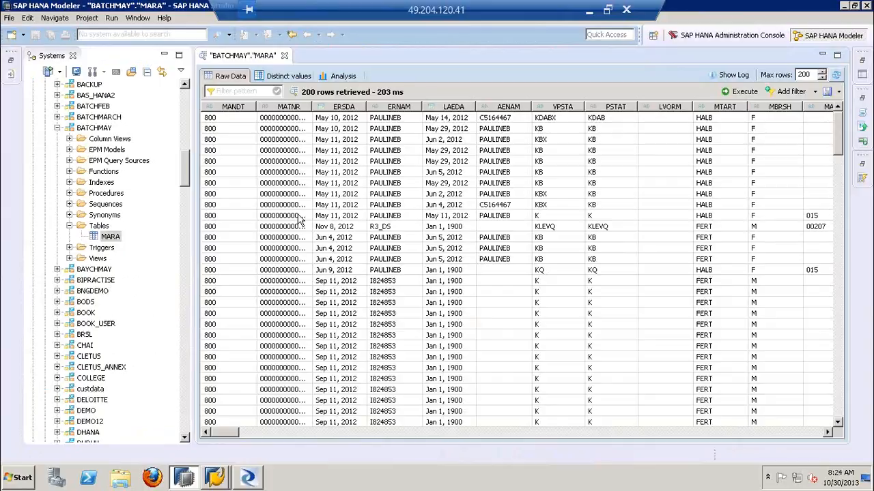
# Return to Data Services Designer and go back from the job log through the earlier windows to an empty workspace
pyautogui.click(247, 477)
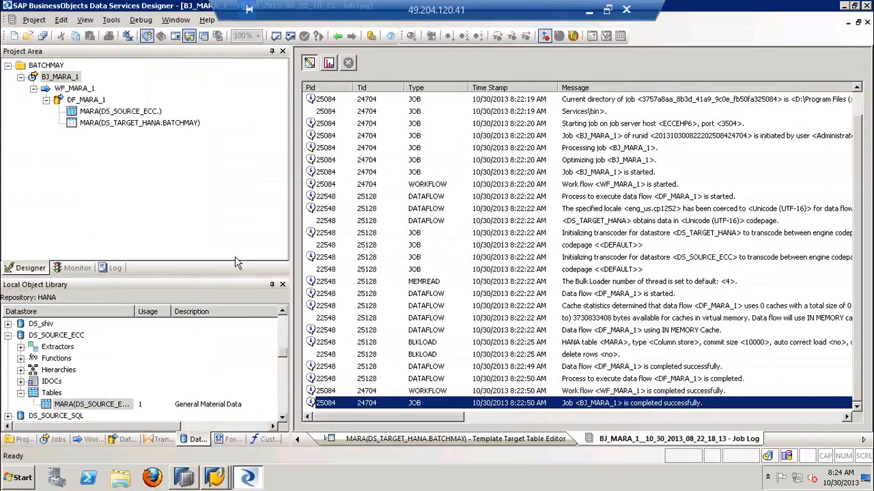
pyautogui.click(21, 77)
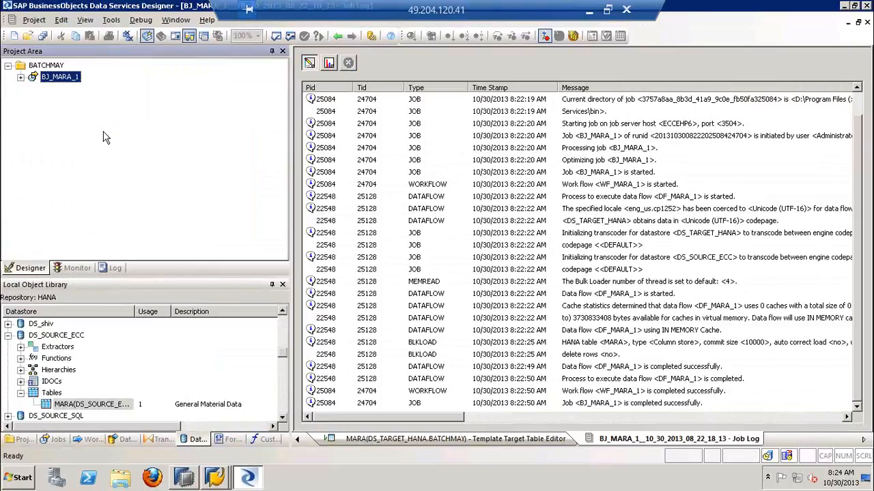
pyautogui.click(337, 36)
pyautogui.click(338, 36)
pyautogui.click(338, 37)
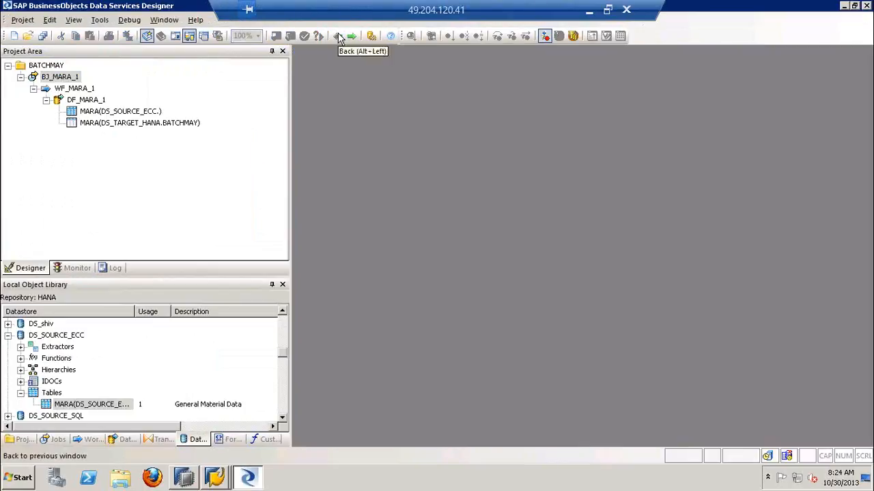
# Switch to the SAP ECC logon window and log on to client 800 with the account's user name and password
pyautogui.click(213, 478)
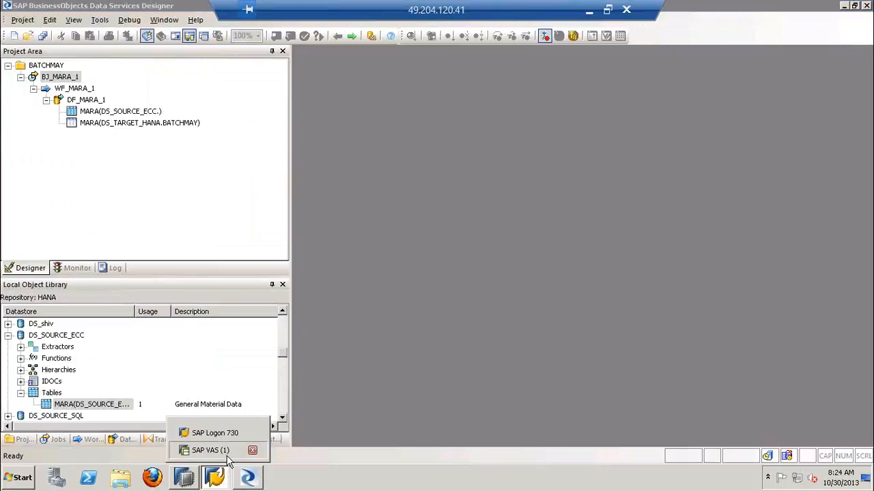
pyautogui.click(208, 450)
pyautogui.click(128, 134)
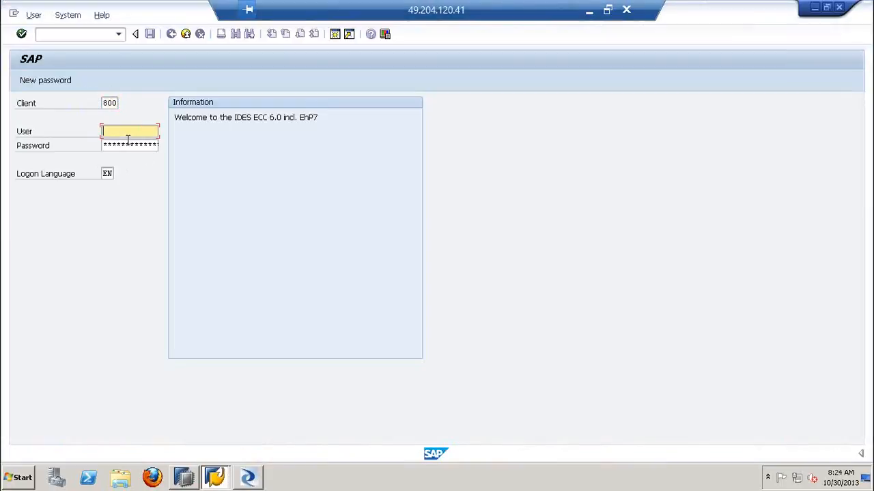
pyautogui.write('HANA')
pyautogui.press('Tab')
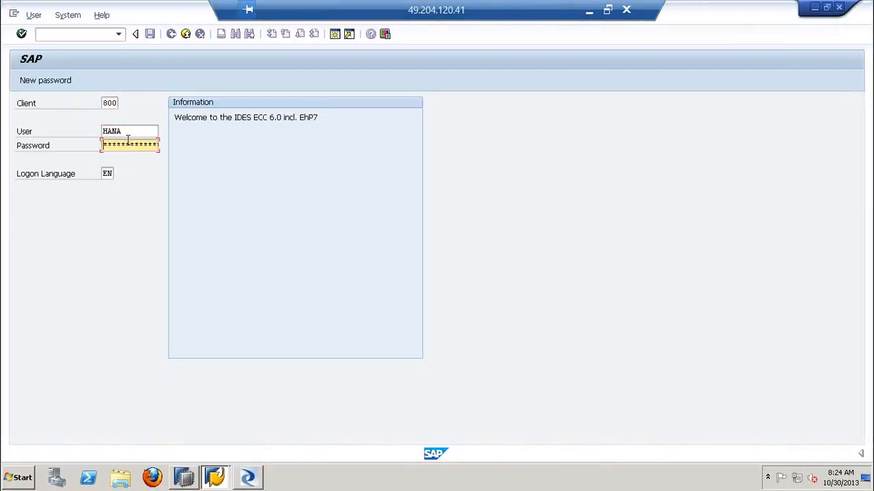
pyautogui.press('Return')
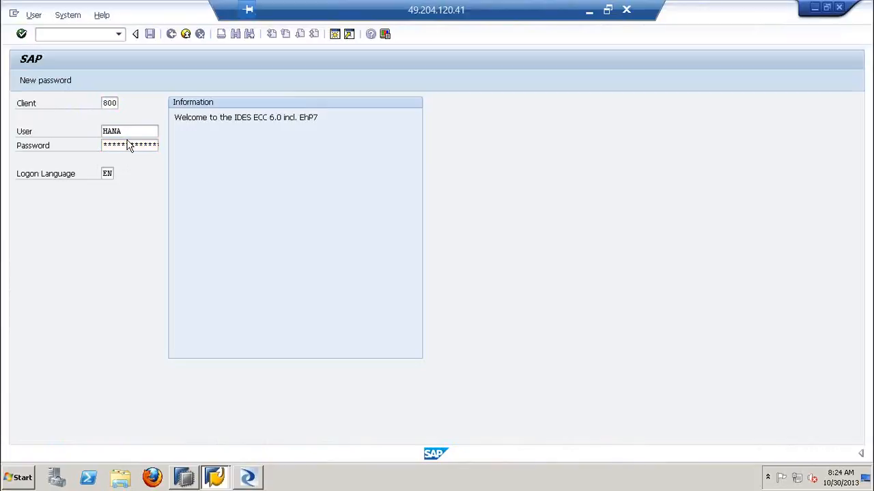
# Run transaction SE11 and display the definition of database table MAKT
pyautogui.write('se11')
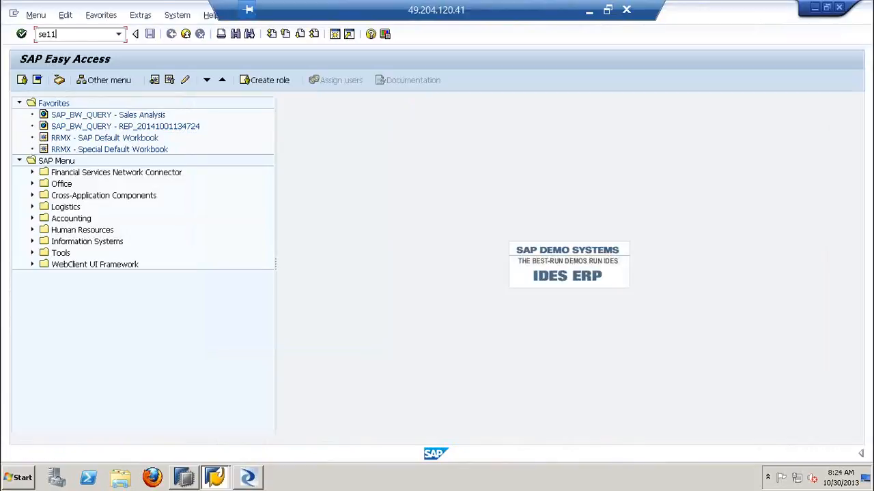
pyautogui.press('Return')
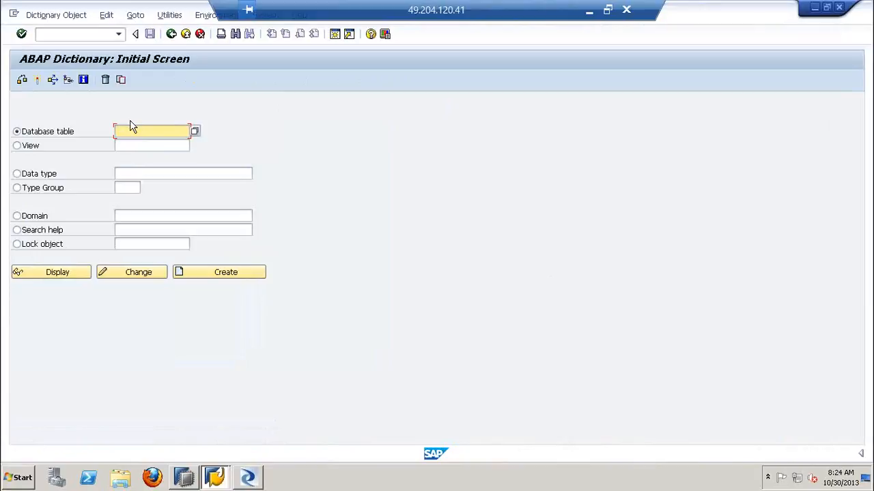
pyautogui.write('makt')
pyautogui.press('Return')
pyautogui.click(27, 282)
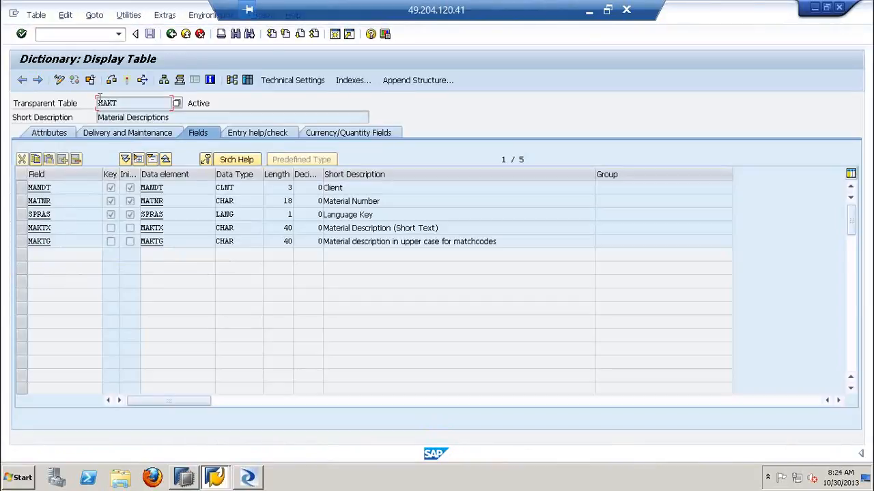
# Check the number of entries in table MAKT and list its contents without selection criteria
pyautogui.click(247, 80)
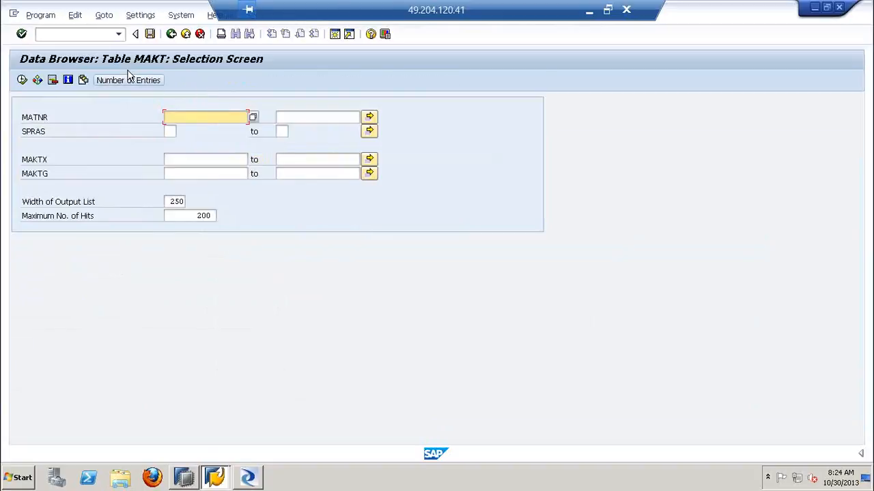
pyautogui.click(154, 81)
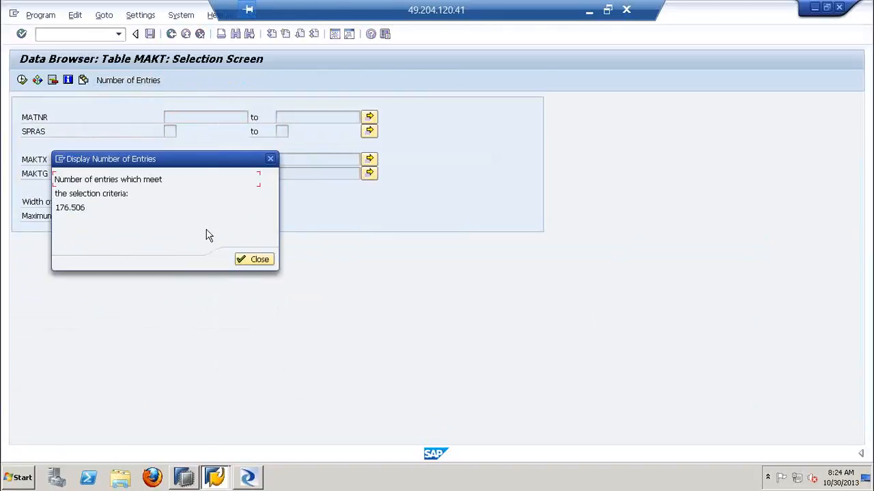
pyautogui.click(239, 260)
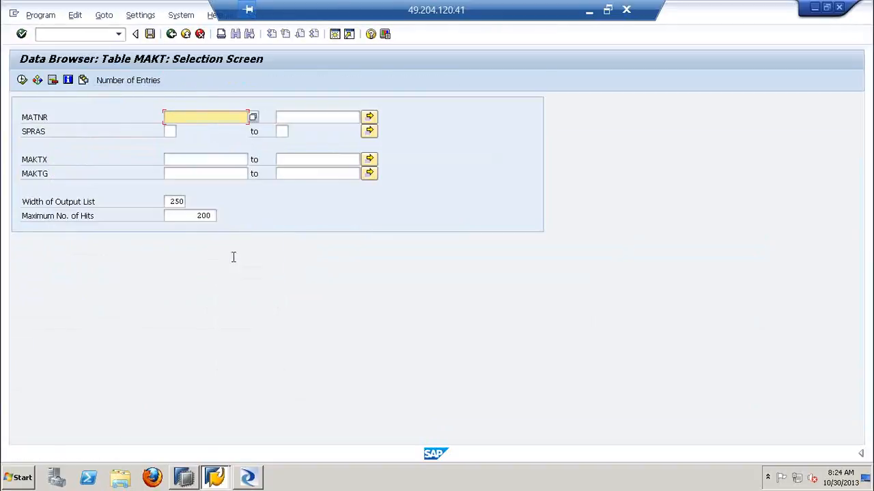
pyautogui.click(22, 81)
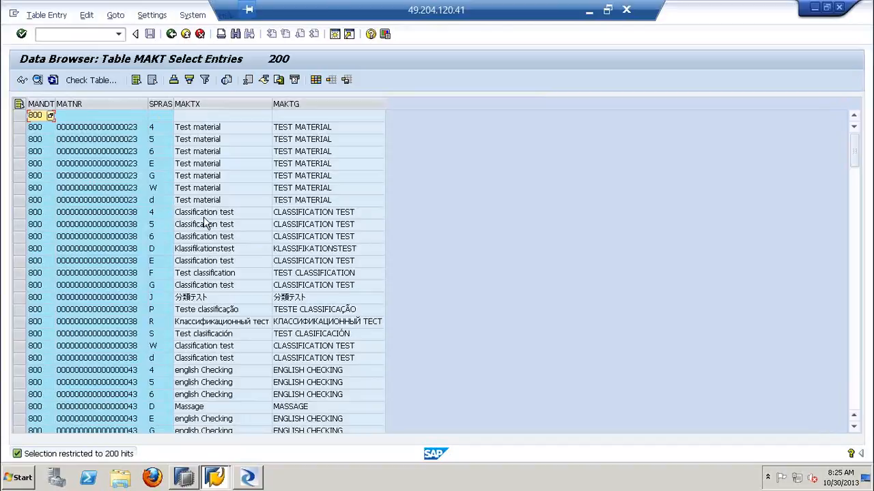
# Return to Data Services Designer, import table MAKT by name into datastore DS_SOURCE_ECC, and expand the datastore's Tables list
pyautogui.click(250, 478)
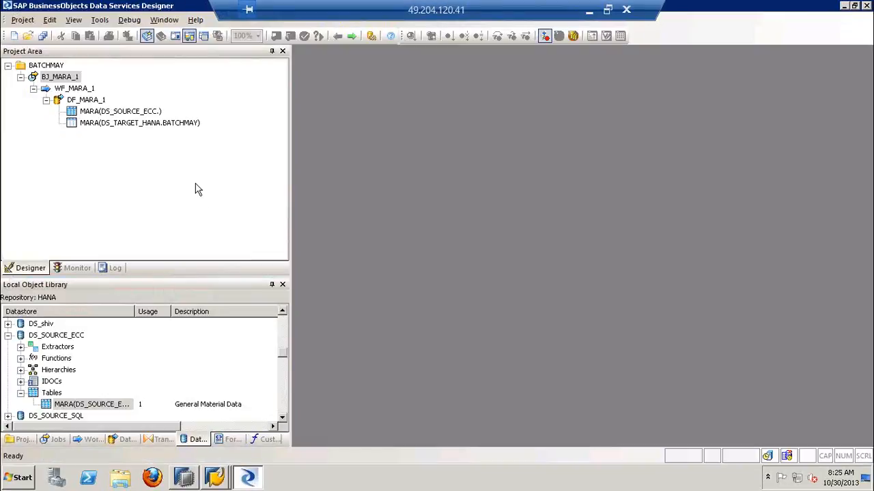
pyautogui.click(21, 77)
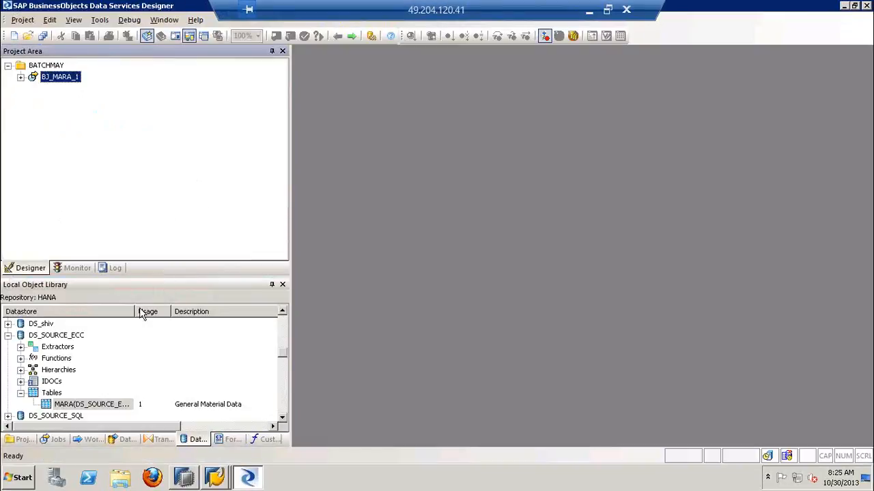
pyautogui.click(20, 393)
pyautogui.click(48, 337)
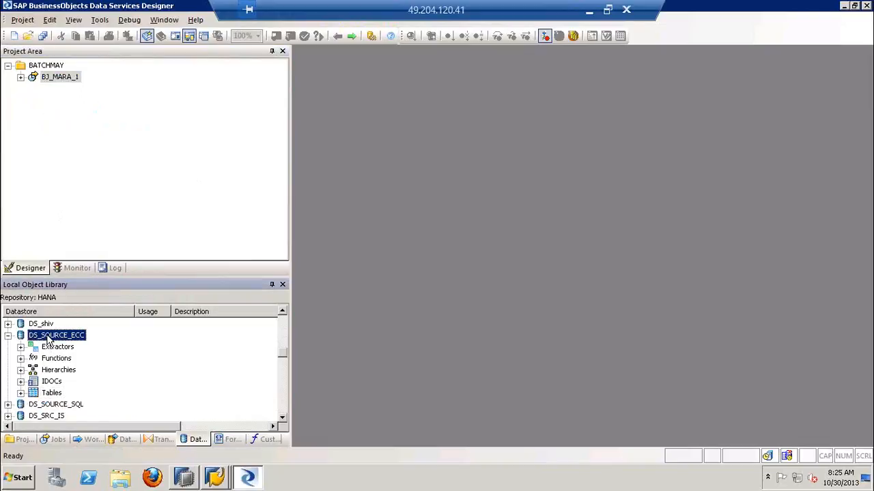
pyautogui.rightClick(49, 340)
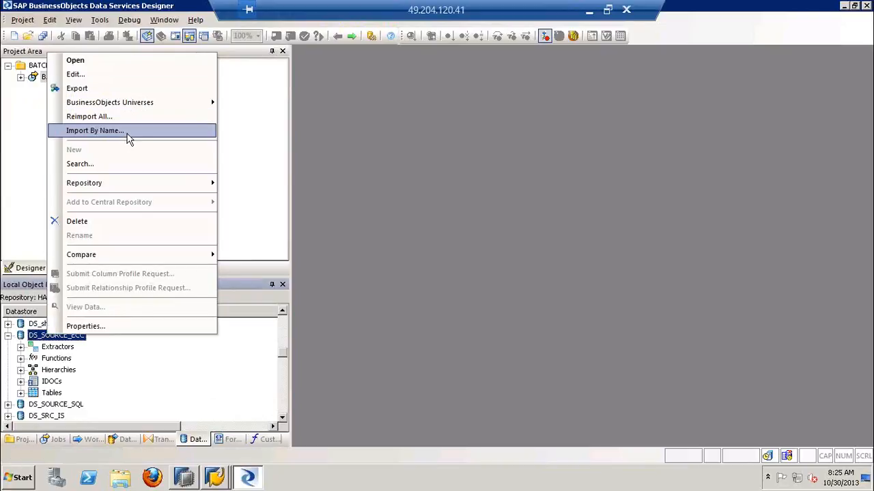
pyautogui.click(128, 131)
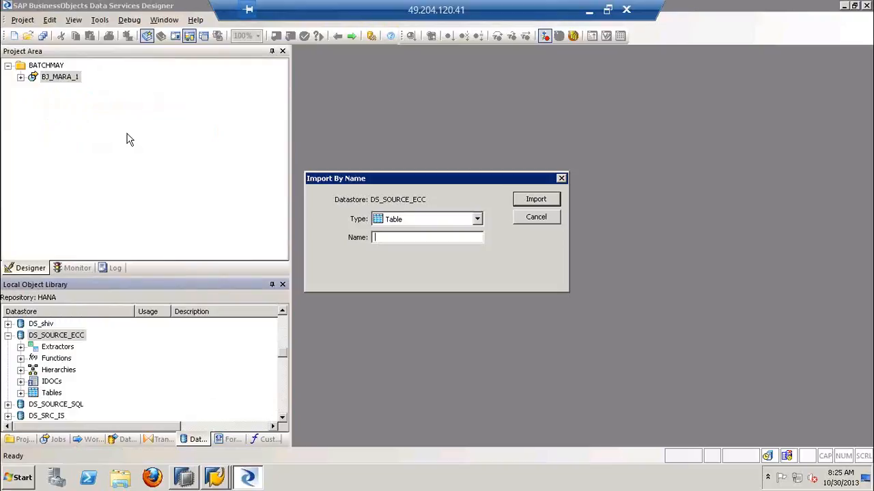
pyautogui.write('MAKT')
pyautogui.click(526, 198)
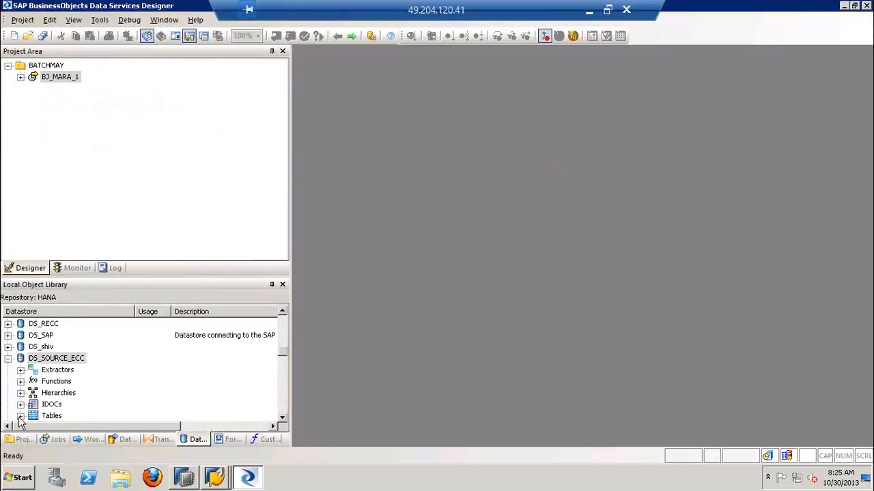
pyautogui.click(20, 415)
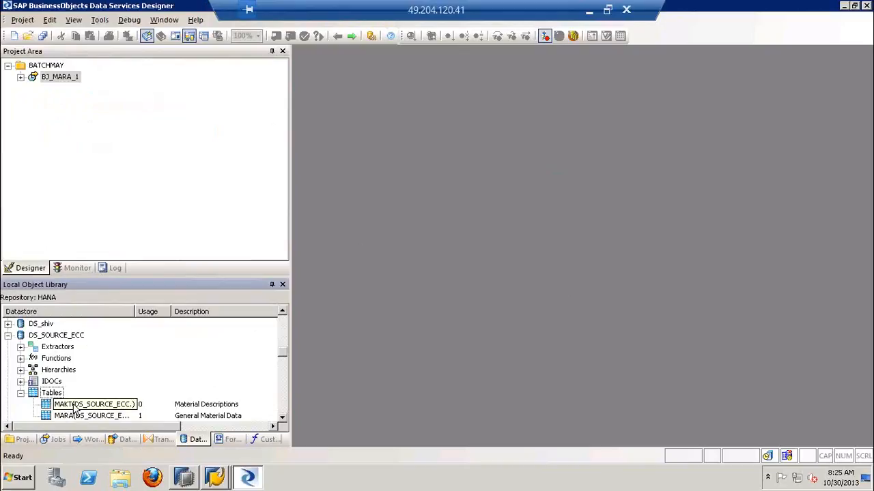
# Open the metadata of source table MAKT, compare its columns with the MAKT entries in SAP ECC, and close the metadata view
pyautogui.click(82, 404)
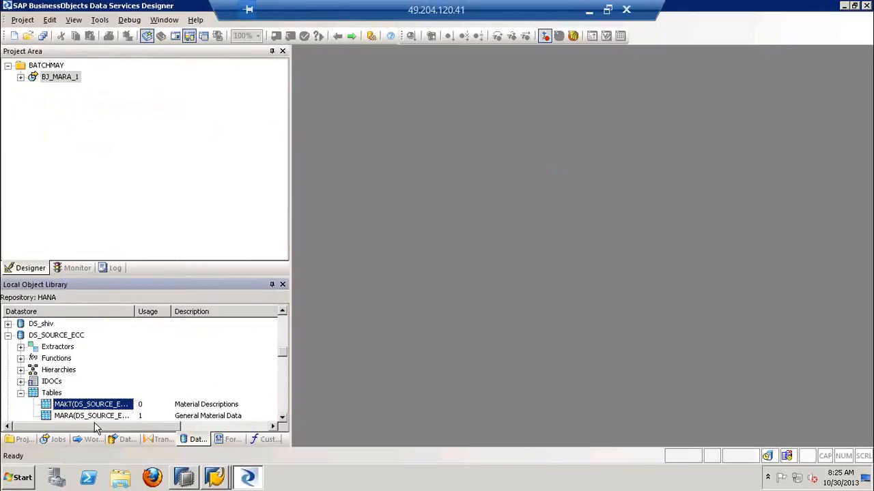
pyautogui.doubleClick(122, 404)
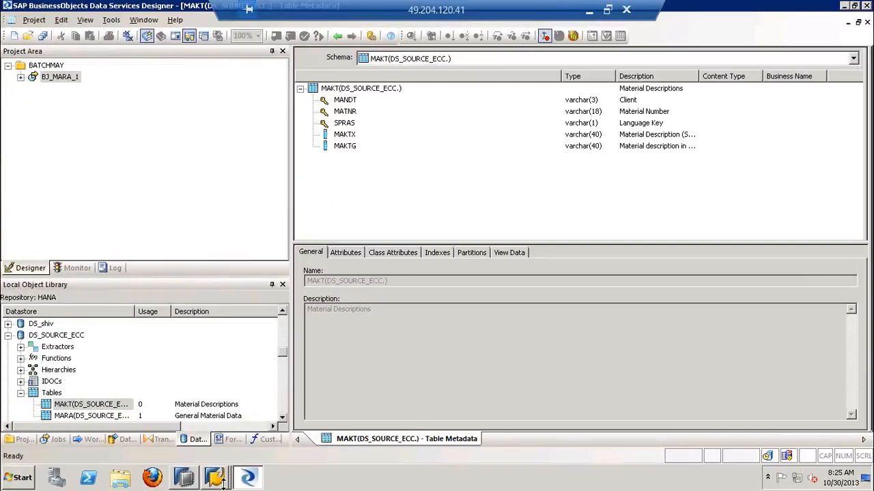
pyautogui.moveTo(217, 477)
pyautogui.click(201, 450)
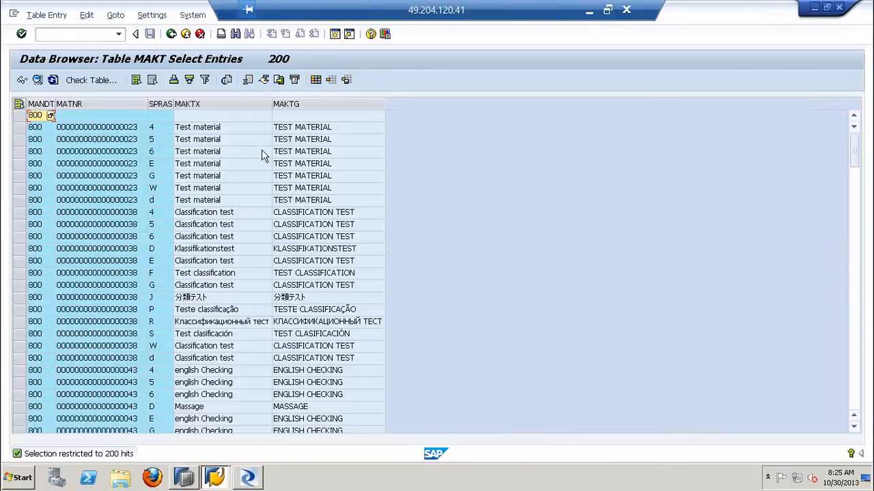
pyautogui.hotkey('alt', 'Tab')
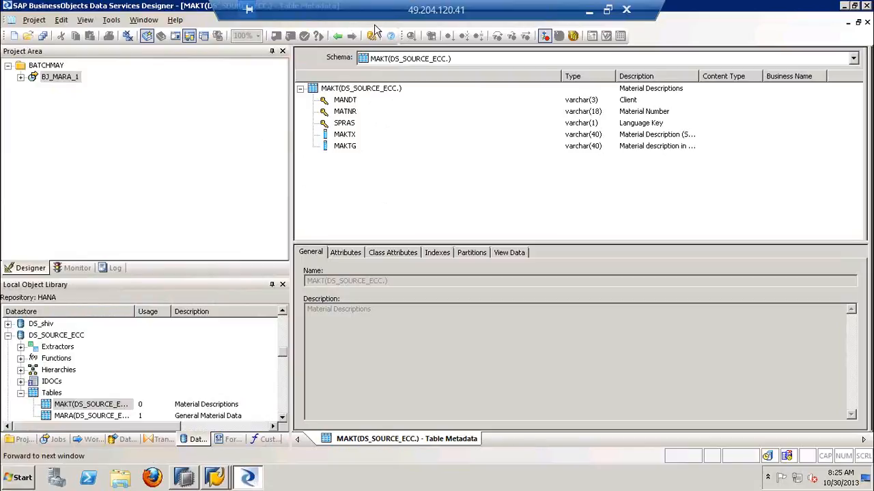
pyautogui.click(342, 35)
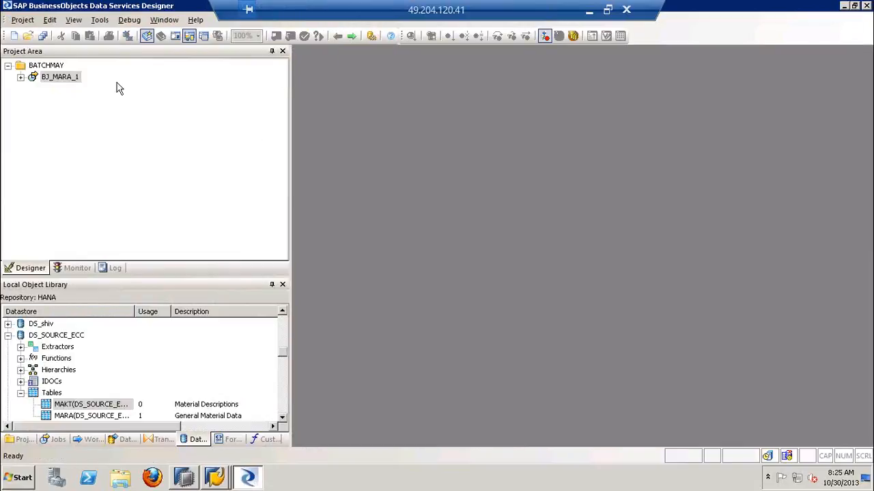
# Create a new batch job named BJ_MAKT_1 in project BATCHMAY
pyautogui.rightClick(32, 68)
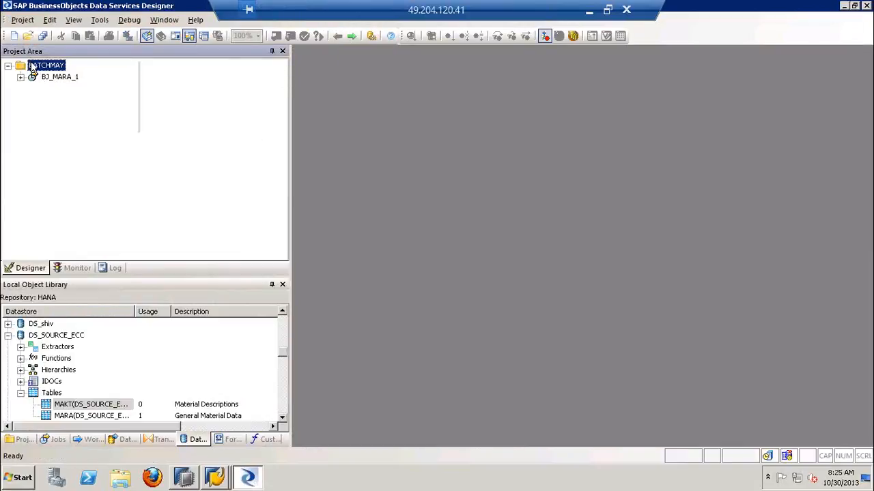
pyautogui.click(75, 70)
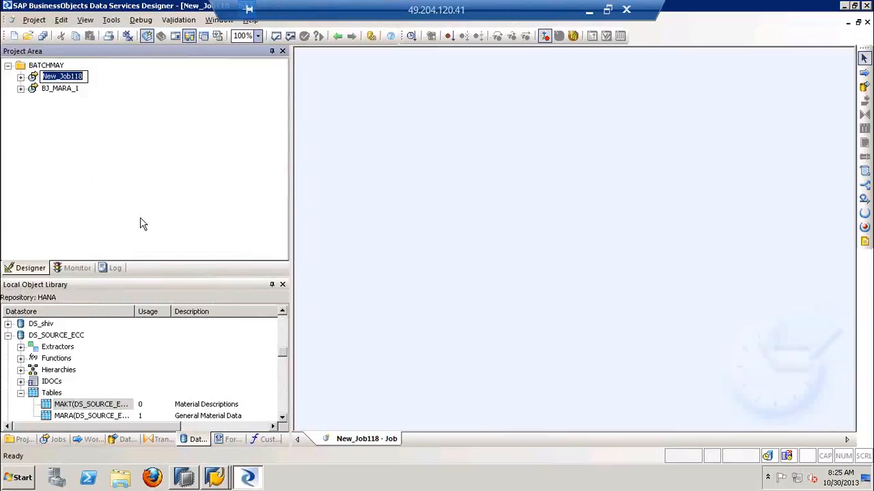
pyautogui.write('BJ_')
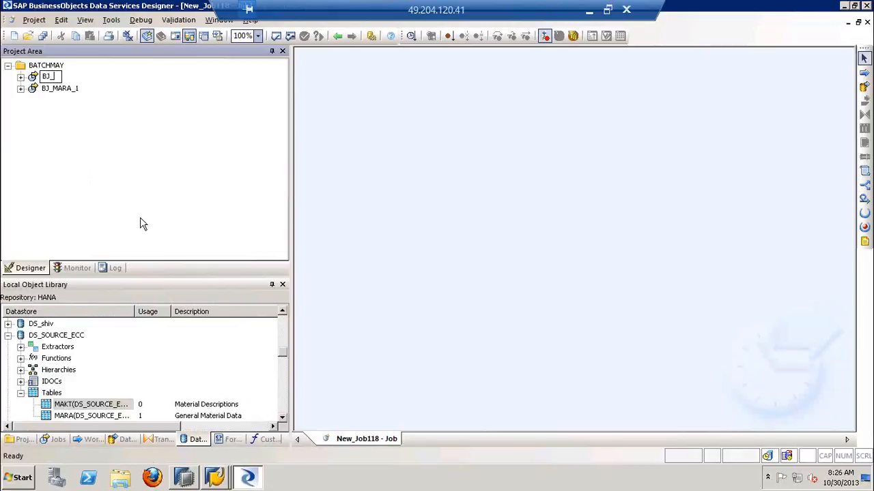
pyautogui.write('MAKT_1')
pyautogui.press('Return')
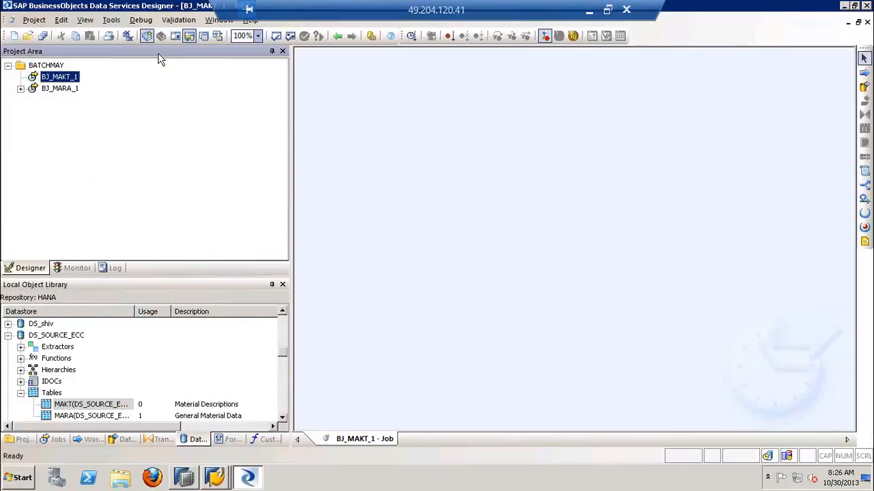
# Add a work flow named WF_MAKT_1 to job BJ_MAKT_1
pyautogui.click(481, 146)
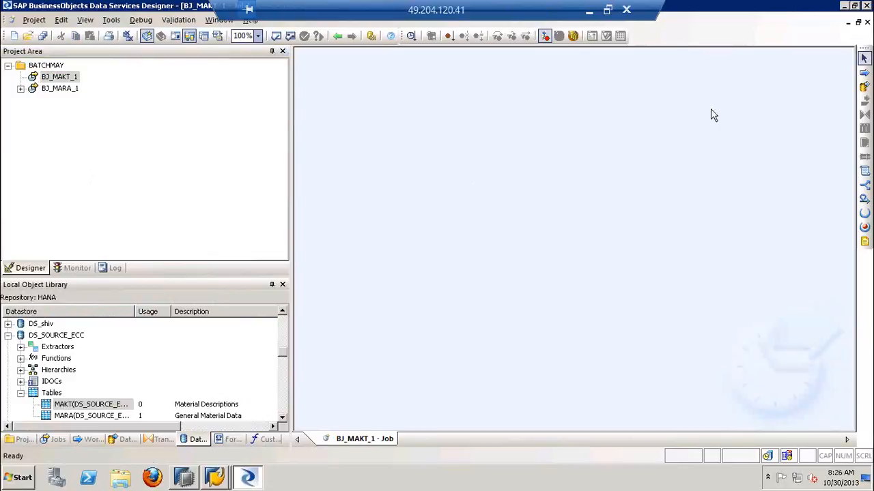
pyautogui.click(863, 72)
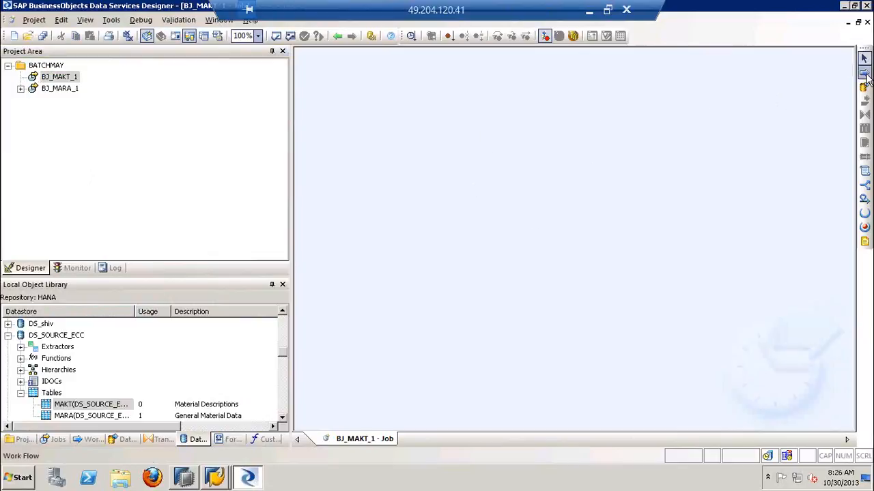
pyautogui.click(497, 169)
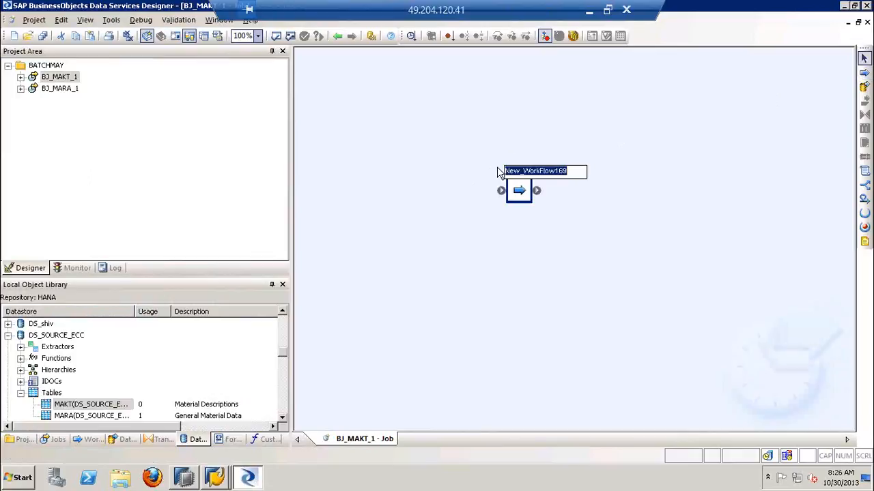
pyautogui.write('WF_MA')
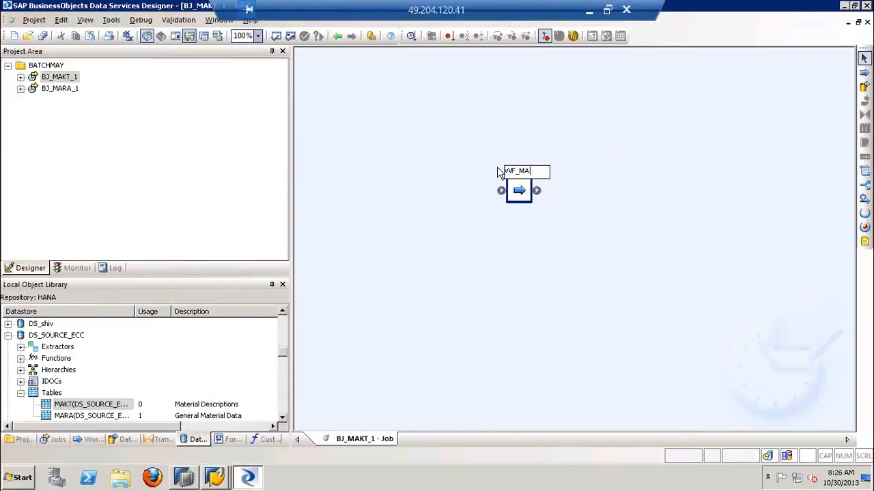
pyautogui.write('KT_1')
pyautogui.press('Return')
# Open work flow WF_MAKT_1 and add a data flow named DF_MAKT_1 to it
pyautogui.doubleClick(522, 192)
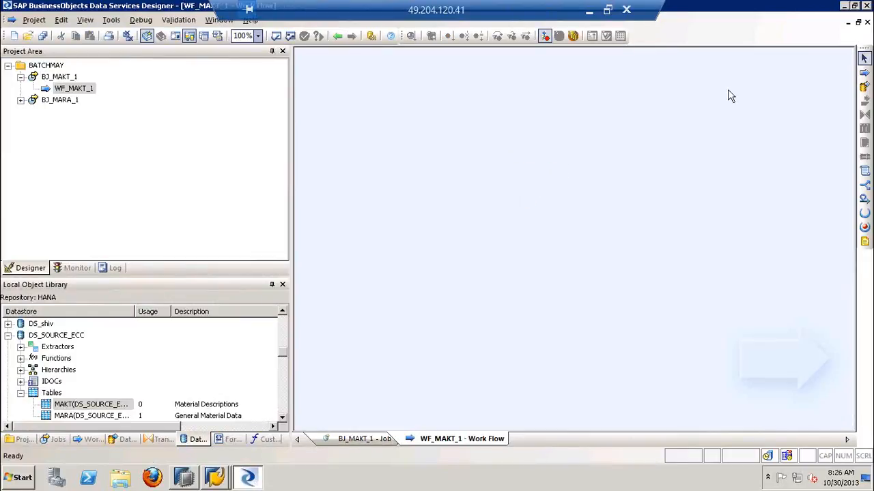
pyautogui.click(864, 87)
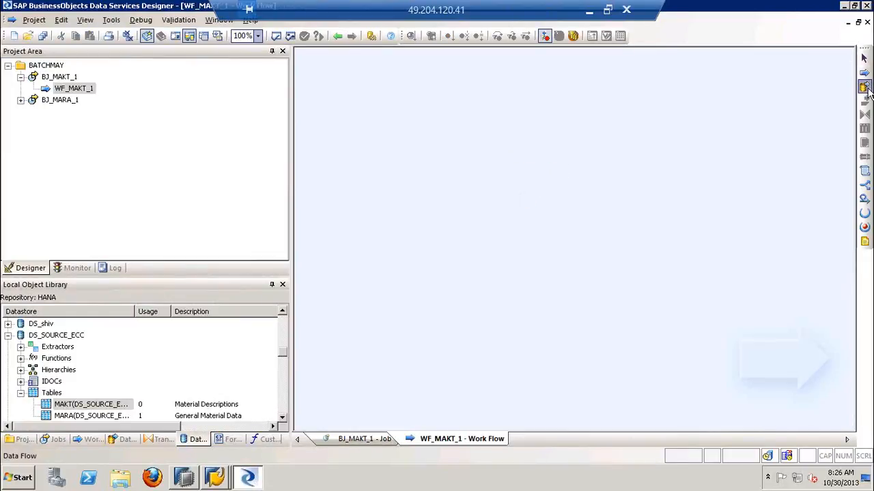
pyautogui.click(579, 164)
pyautogui.write('DF_')
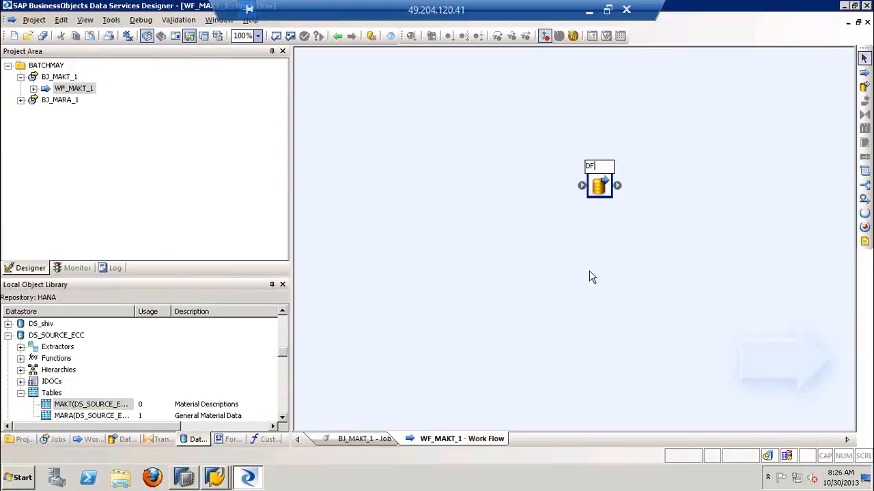
pyautogui.write('MAKT')
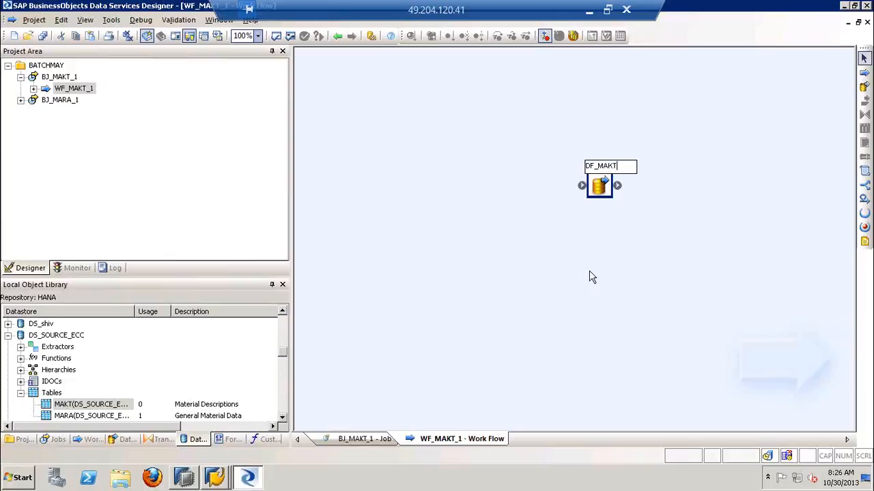
pyautogui.write('_1')
pyautogui.press('Return')
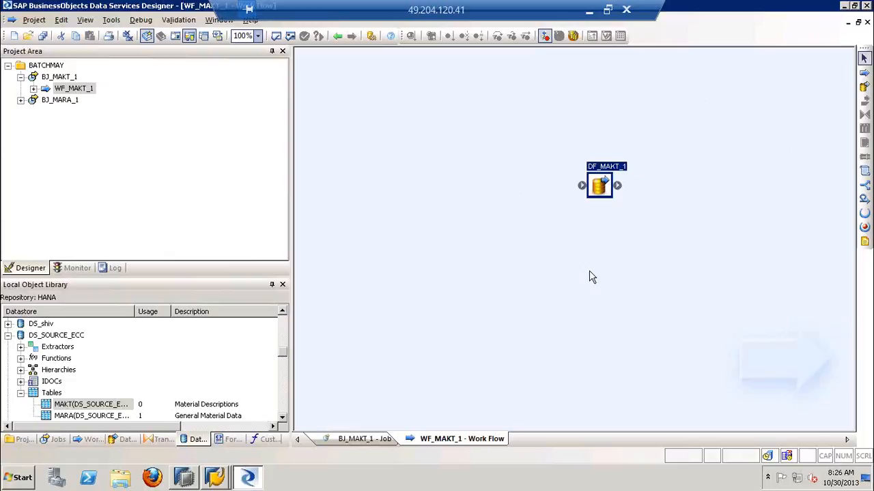
# Open data flow DF_MAKT_1 and place table MAKT from DS_SOURCE_ECC in it as the source
pyautogui.click(595, 190)
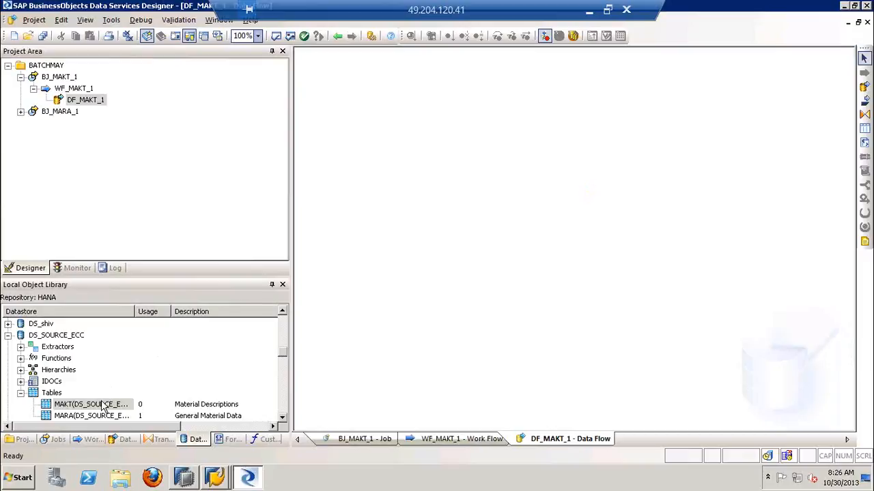
pyautogui.moveTo(102, 408); pyautogui.dragTo(364, 208)
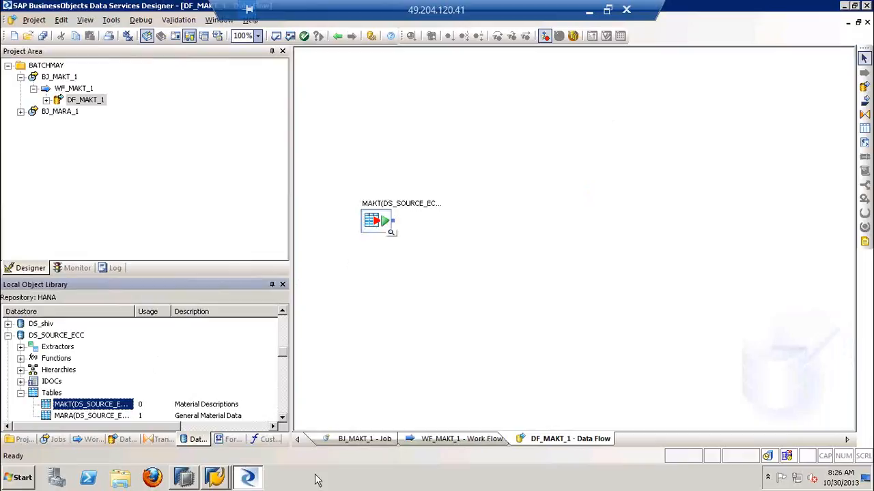
# Check the existing tables of schema BATCHMAY in SAP HANA Modeler and return to Data Services Designer
pyautogui.click(184, 477)
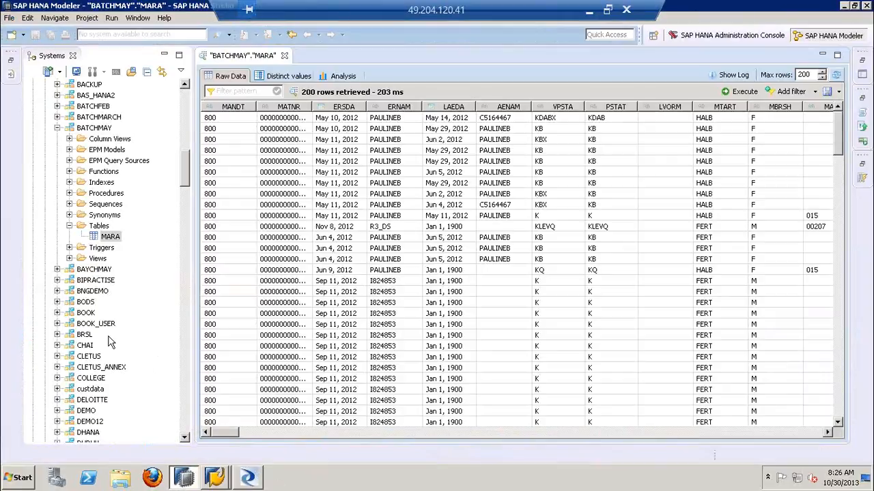
pyautogui.click(110, 237)
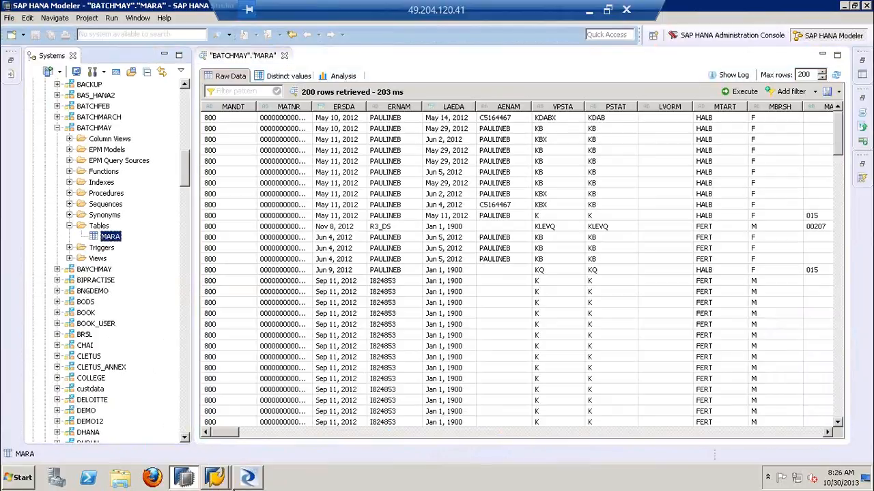
pyautogui.click(247, 477)
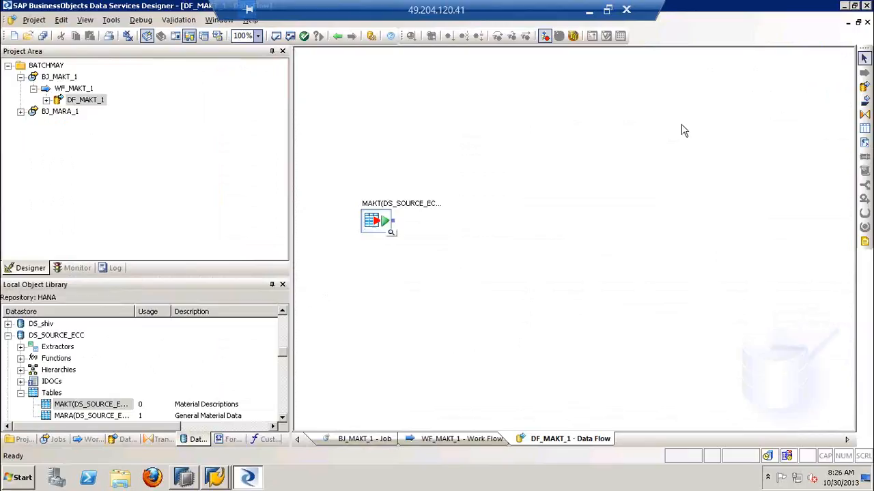
# Add a template table named MAKT to data flow DF_MAKT_1, in datastore DS_TARGET_HANA with owner name BATCHMAY
pyautogui.click(864, 129)
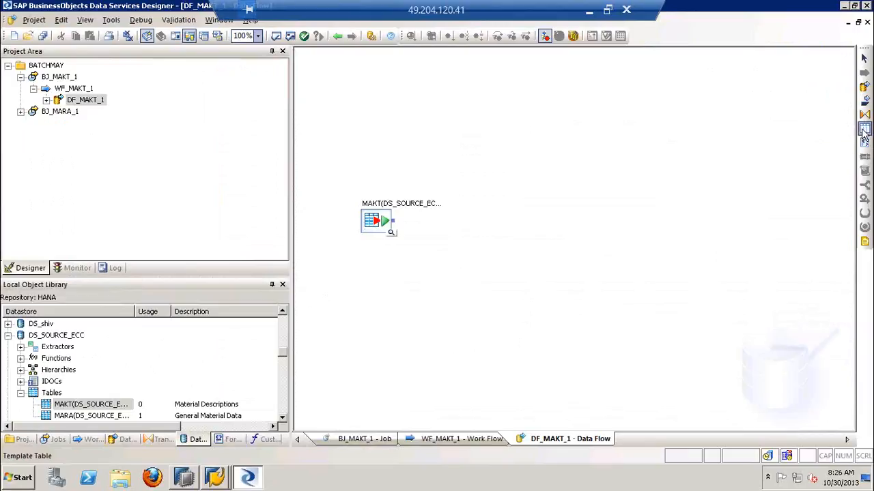
pyautogui.click(598, 181)
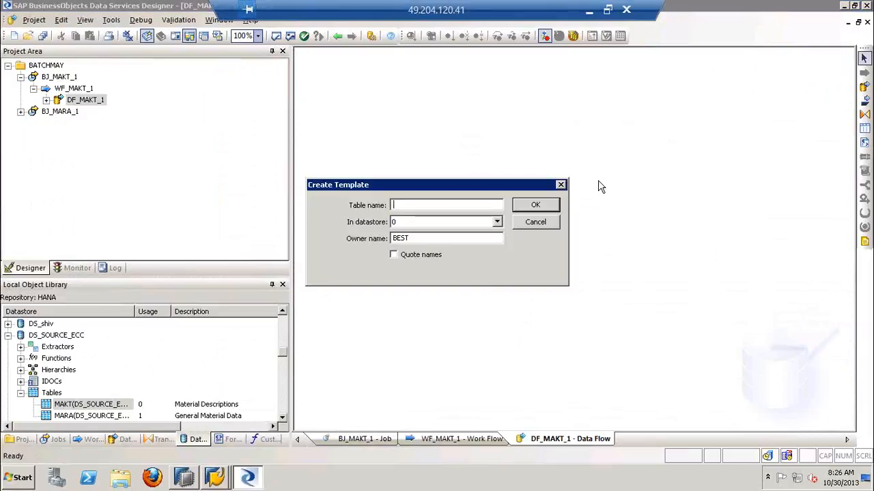
pyautogui.write('MAKT')
pyautogui.click(430, 223)
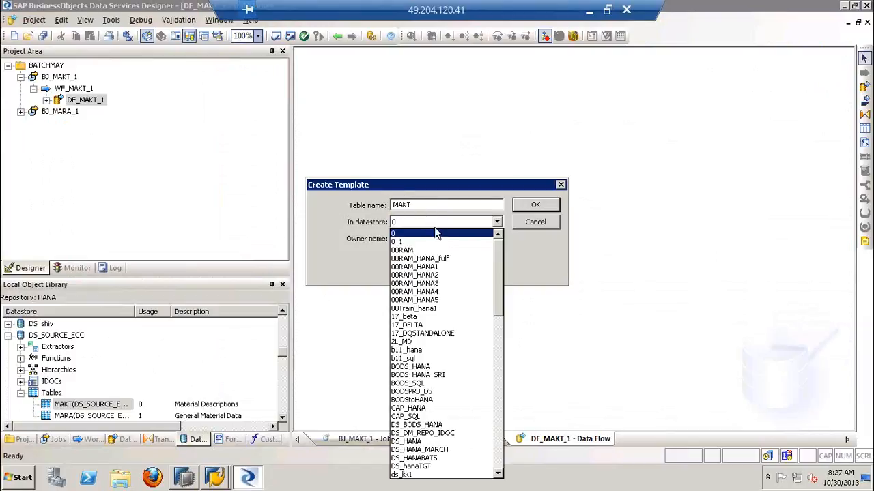
pyautogui.moveTo(498, 270); pyautogui.dragTo(509, 322)
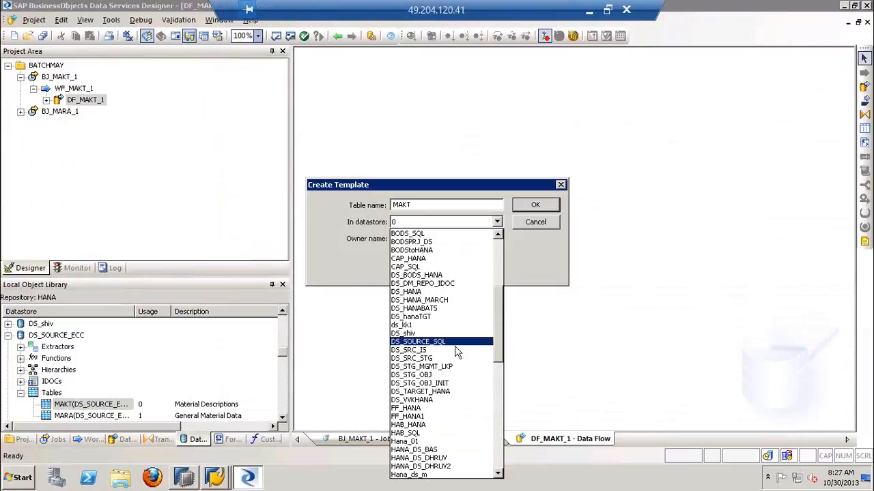
pyautogui.click(420, 391)
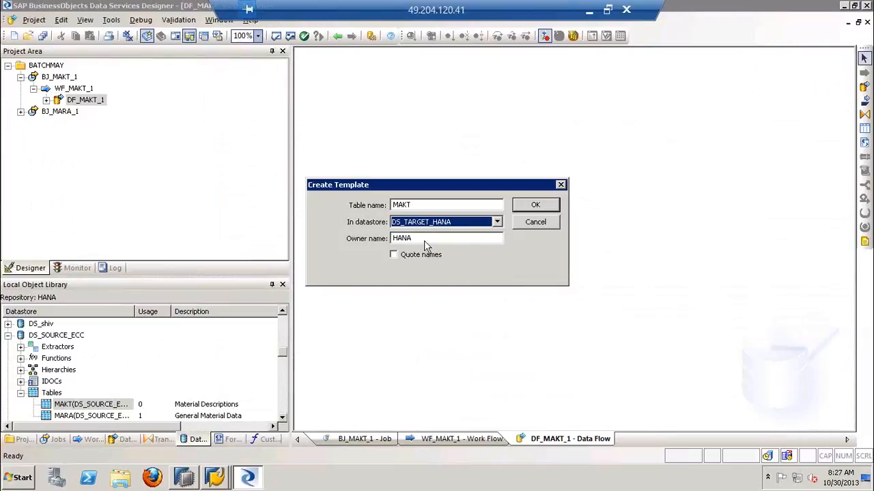
pyautogui.moveTo(424, 241); pyautogui.dragTo(369, 242)
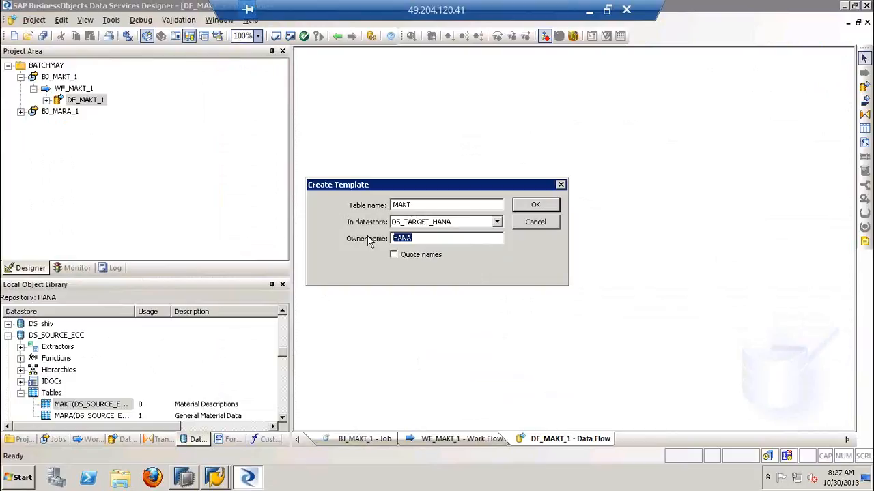
pyautogui.write('BATCHMAY')
pyautogui.click(536, 205)
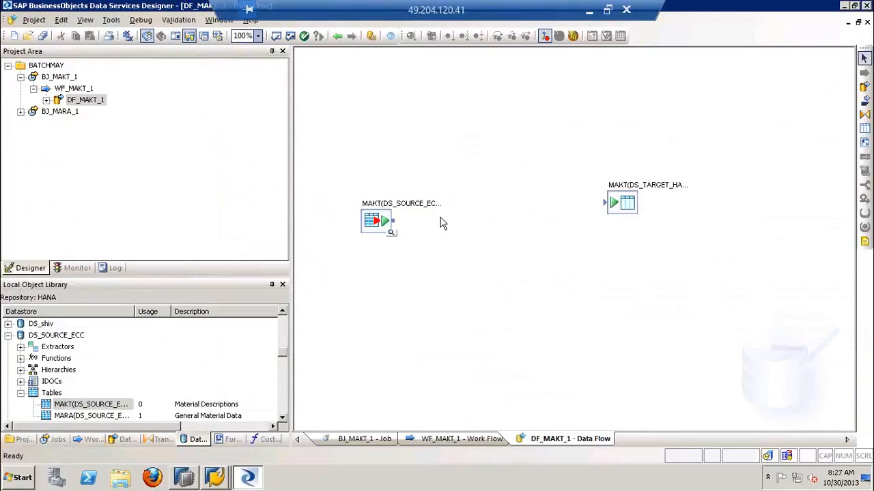
# Connect the MAKT source table to the MAKT target template table and save all changed objects
pyautogui.moveTo(400, 226); pyautogui.dragTo(608, 203)
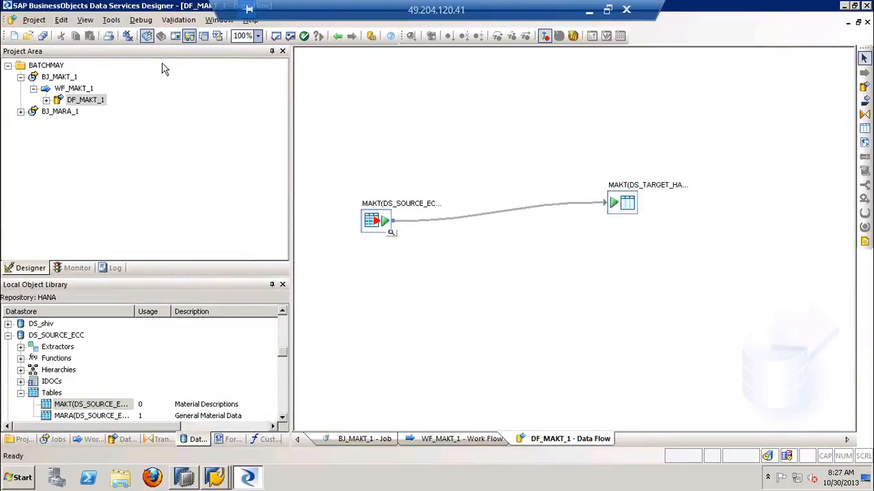
pyautogui.click(43, 39)
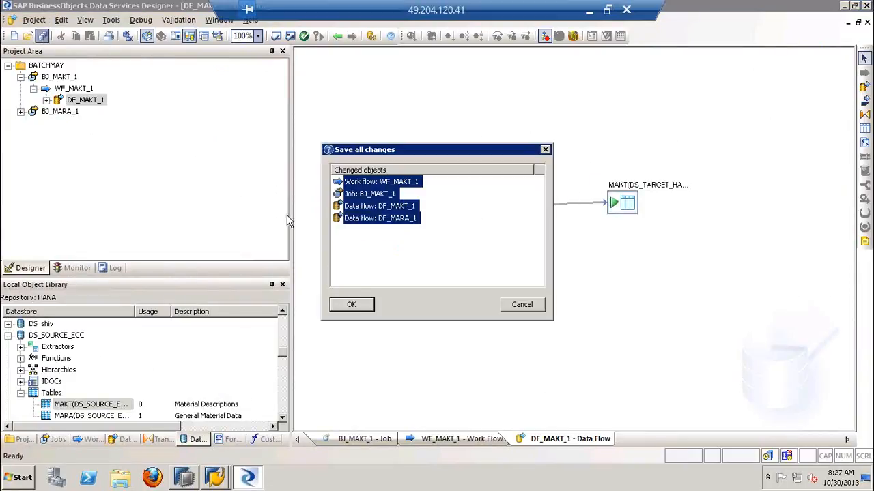
pyautogui.click(356, 303)
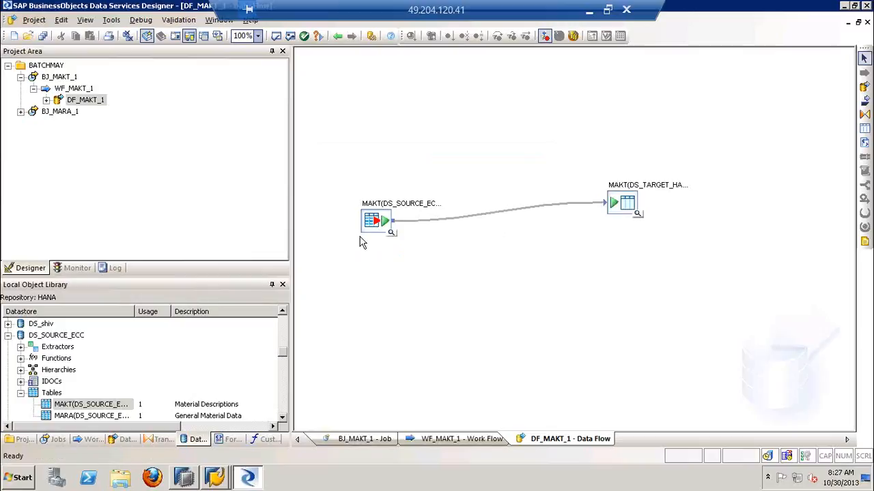
# Open job BJ_MAKT_1, and switch to SAP HANA Modeler to check the tables in schema BATCHMAY
pyautogui.click(72, 78)
pyautogui.click(71, 78)
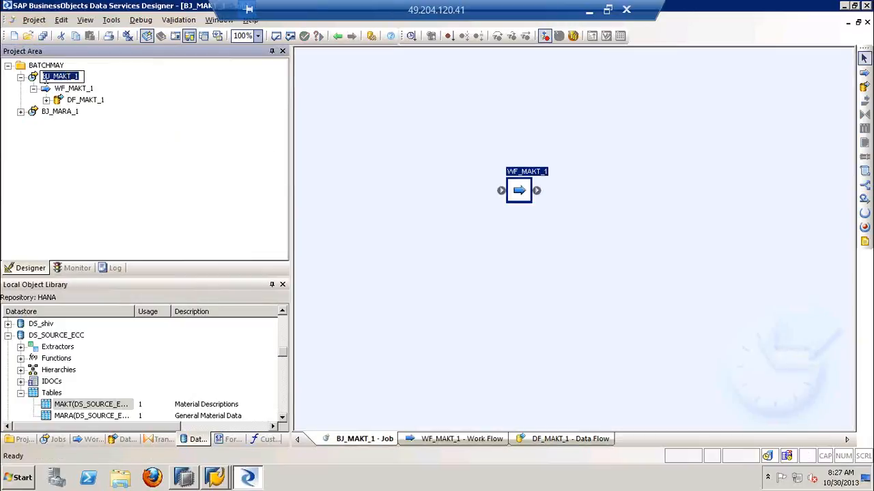
pyautogui.click(34, 80)
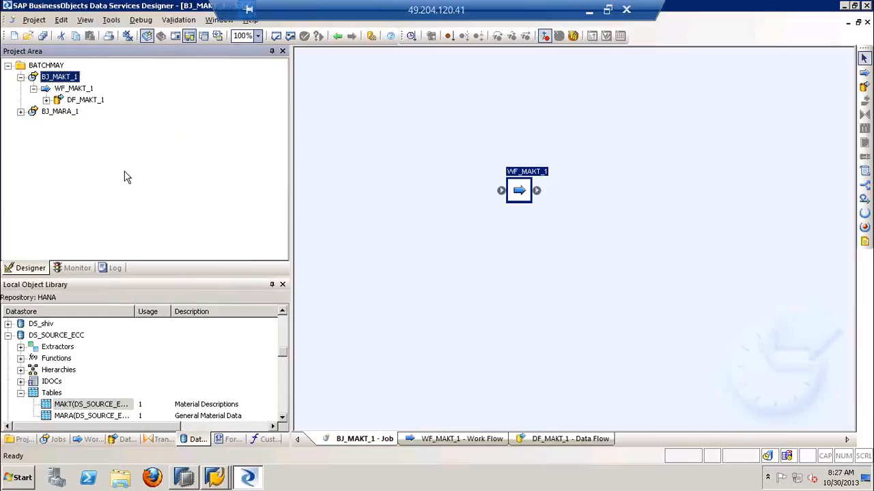
pyautogui.click(182, 479)
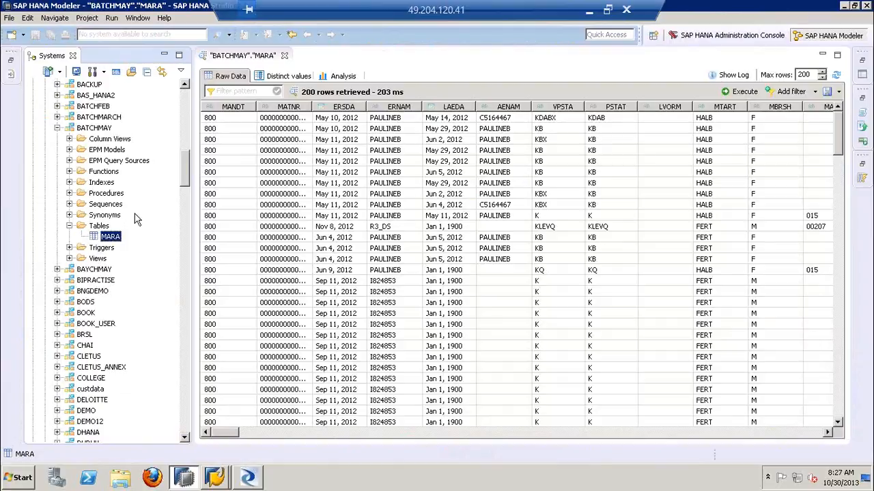
# Switch to Data Services Designer and execute job BJ_MAKT_1 with the default execution properties, saving the changes to data flow DF_MAKT_1
pyautogui.click(247, 478)
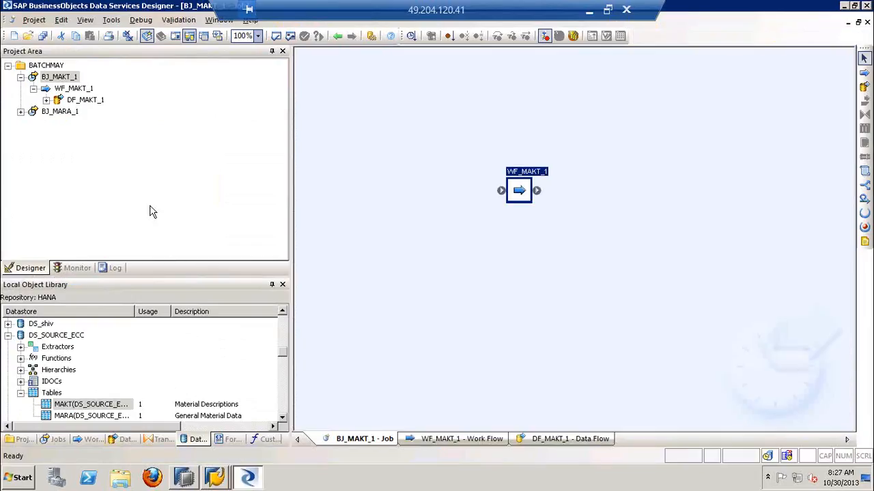
pyautogui.rightClick(55, 77)
pyautogui.click(75, 83)
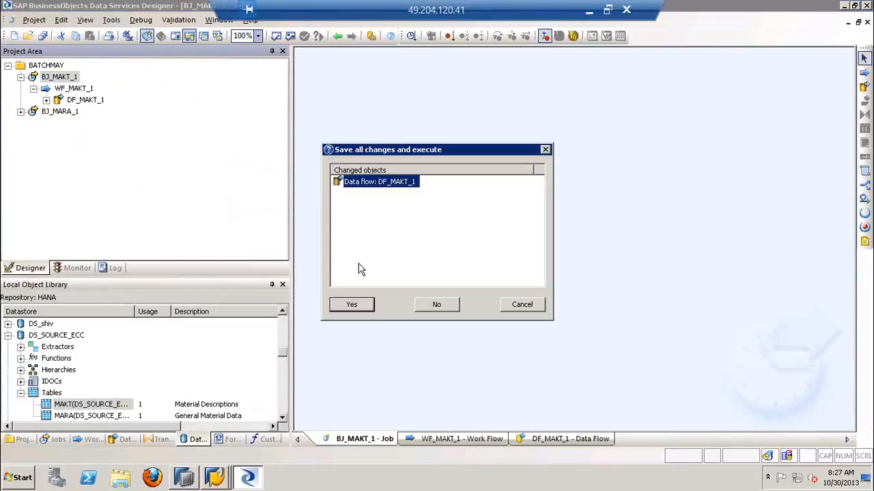
pyautogui.click(346, 310)
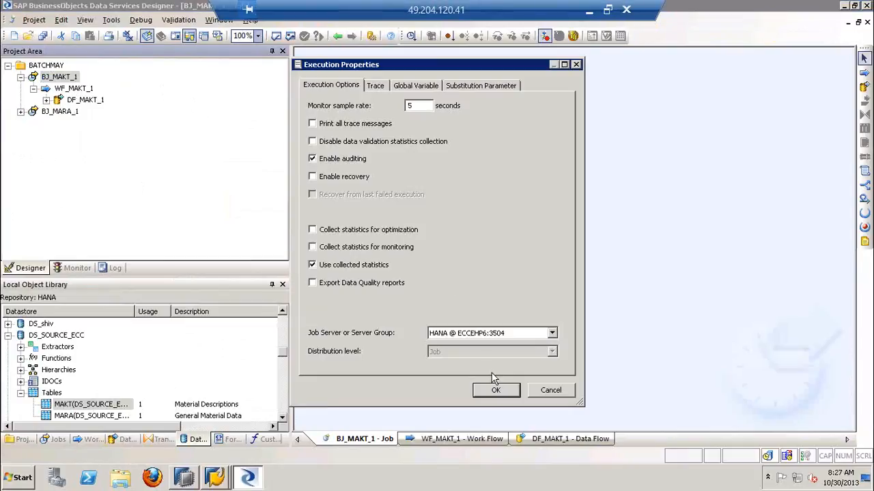
pyautogui.click(489, 388)
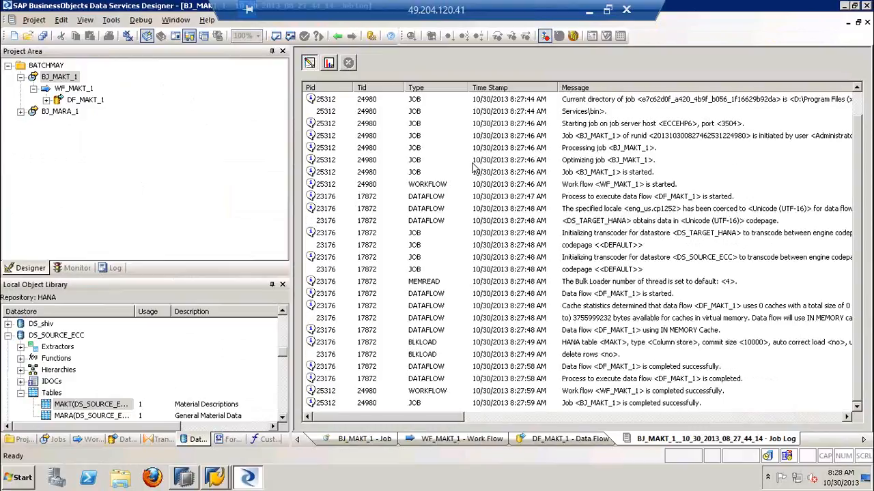
pyautogui.click(673, 404)
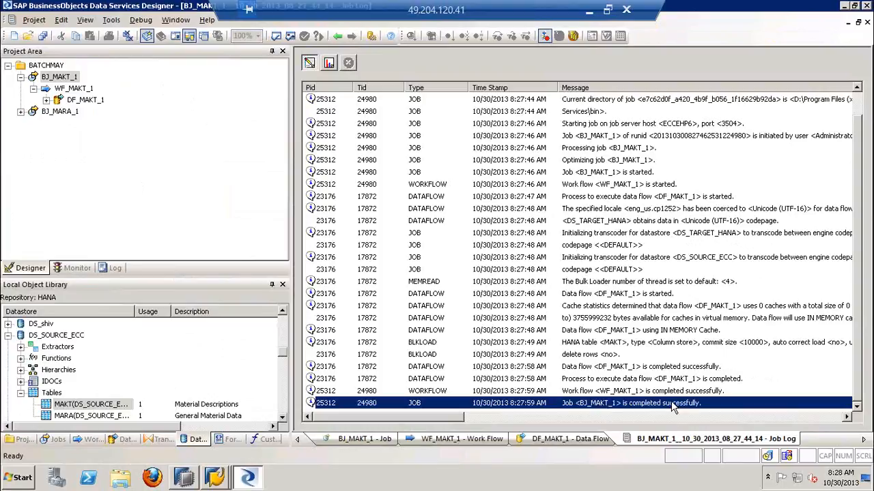
# In SAP HANA Modeler, refresh the tables of schema BATCHMAY and open the data preview of table MAKT
pyautogui.click(186, 477)
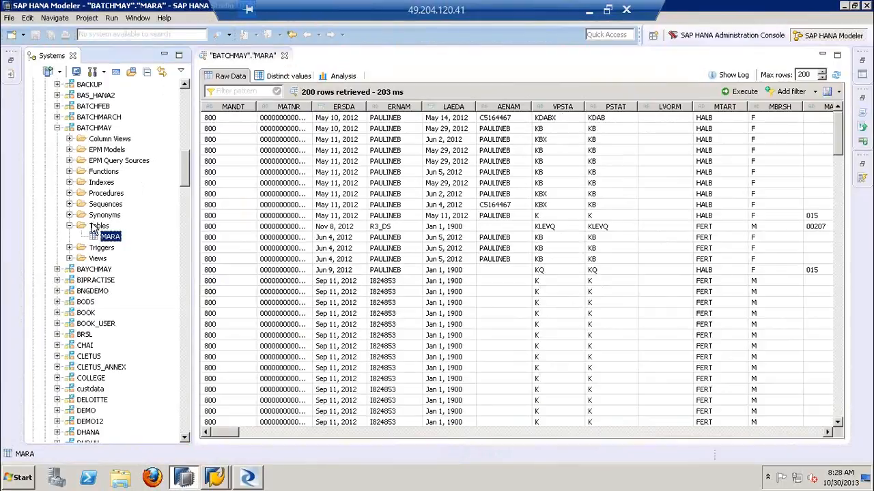
pyautogui.click(95, 227)
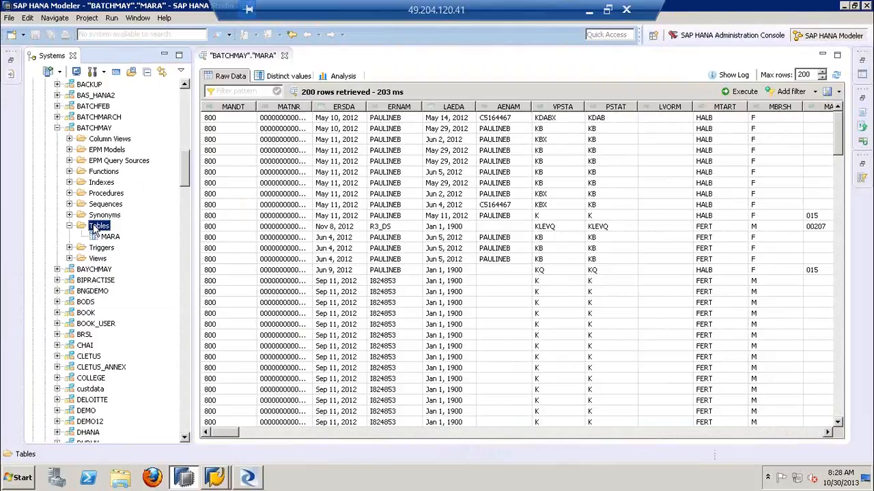
pyautogui.press('F5')
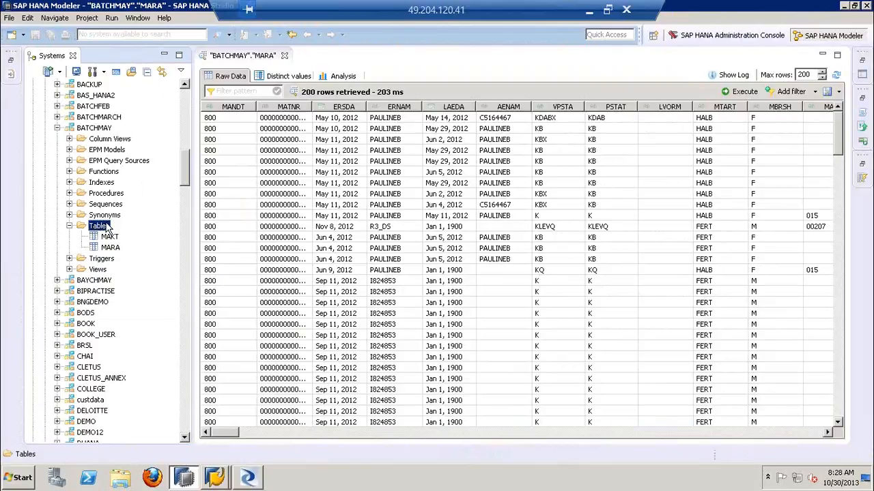
pyautogui.click(109, 237)
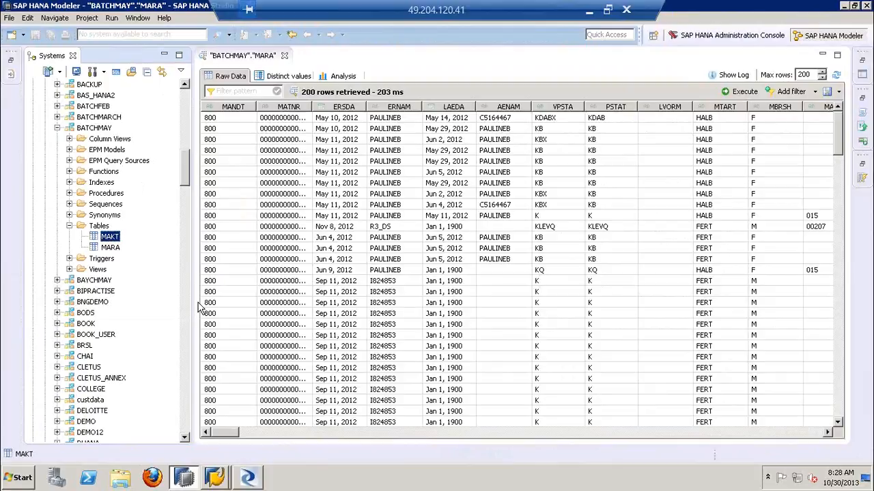
pyautogui.rightClick(109, 239)
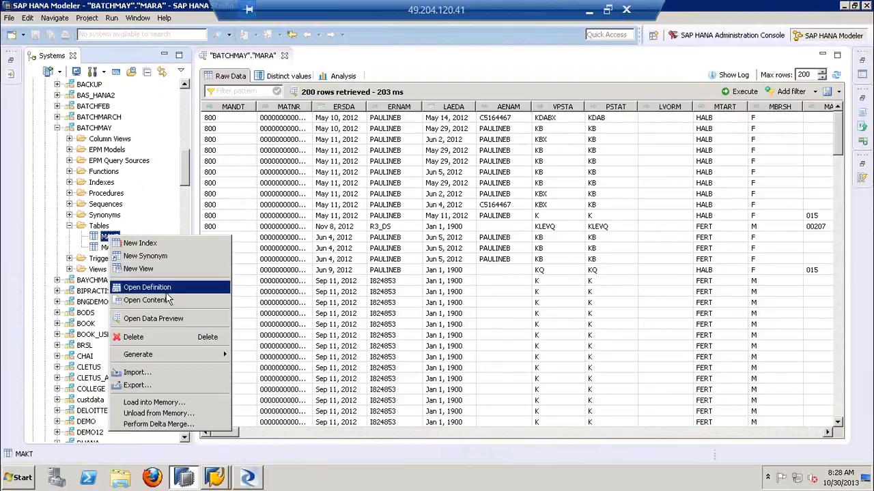
pyautogui.click(172, 318)
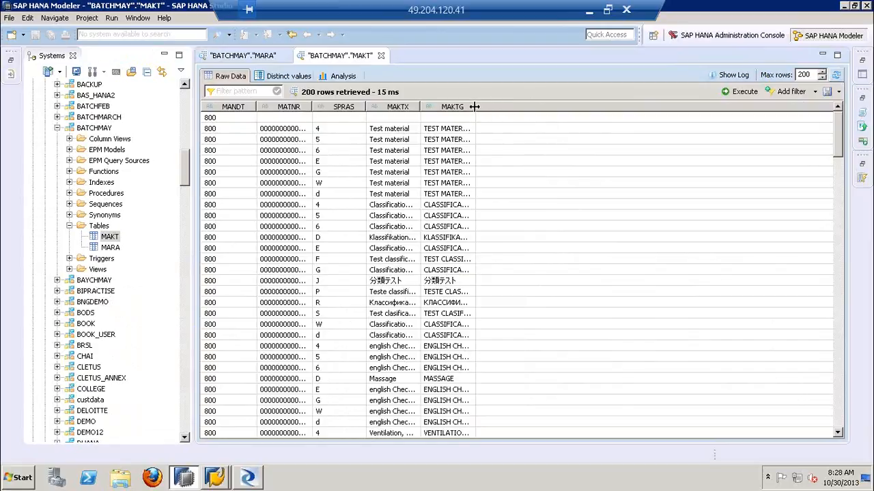
# Widen the MAKTG, MAKTX and SPRAS columns in the raw data of table MAKT
pyautogui.moveTo(475, 107); pyautogui.dragTo(489, 101)
pyautogui.moveTo(420, 107); pyautogui.dragTo(441, 107)
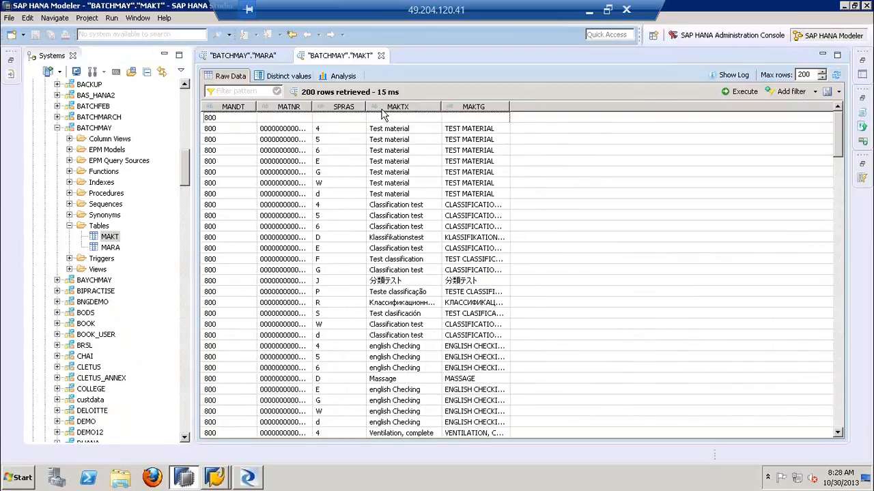
pyautogui.moveTo(366, 102); pyautogui.dragTo(376, 106)
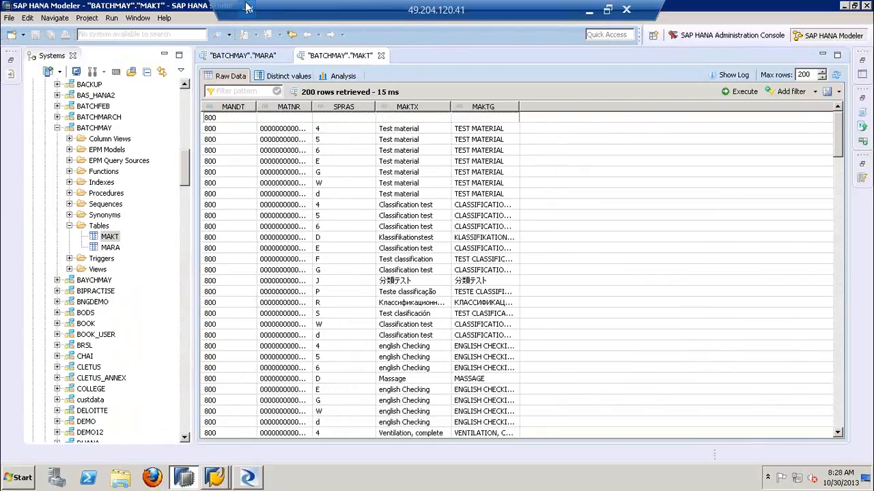
pyautogui.click(271, 13)
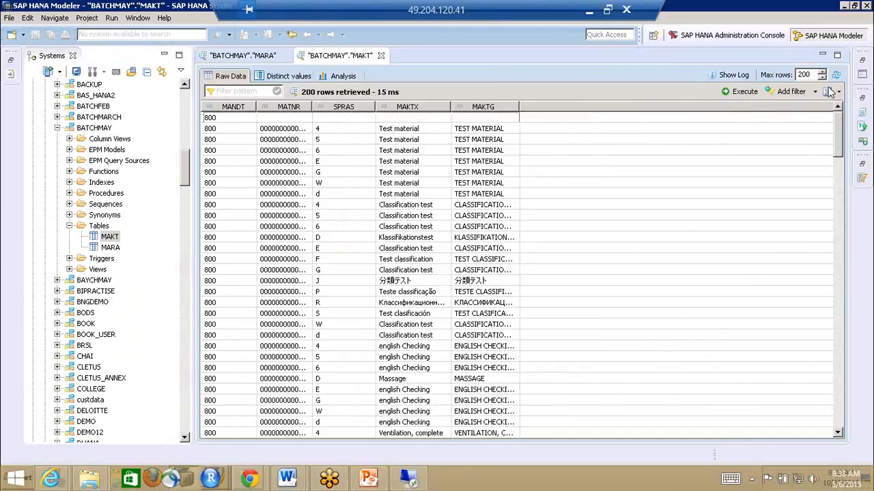
pyautogui.click(596, 58)
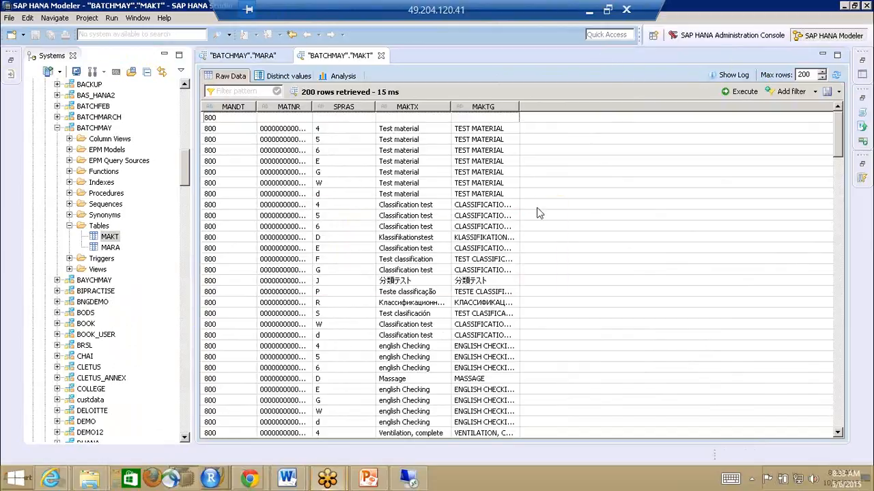